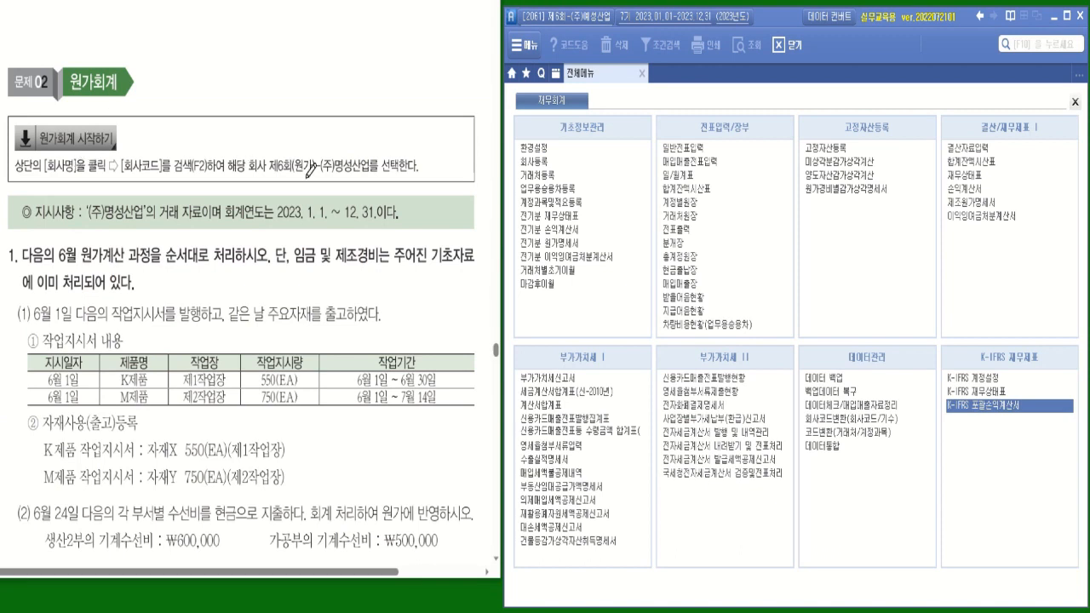
# - Switch the working company to 제6회(원가)-(주)명성산업, code 2062, and log in without a password
pyautogui.moveTo(268, 173); pyautogui.dragTo(372, 174)
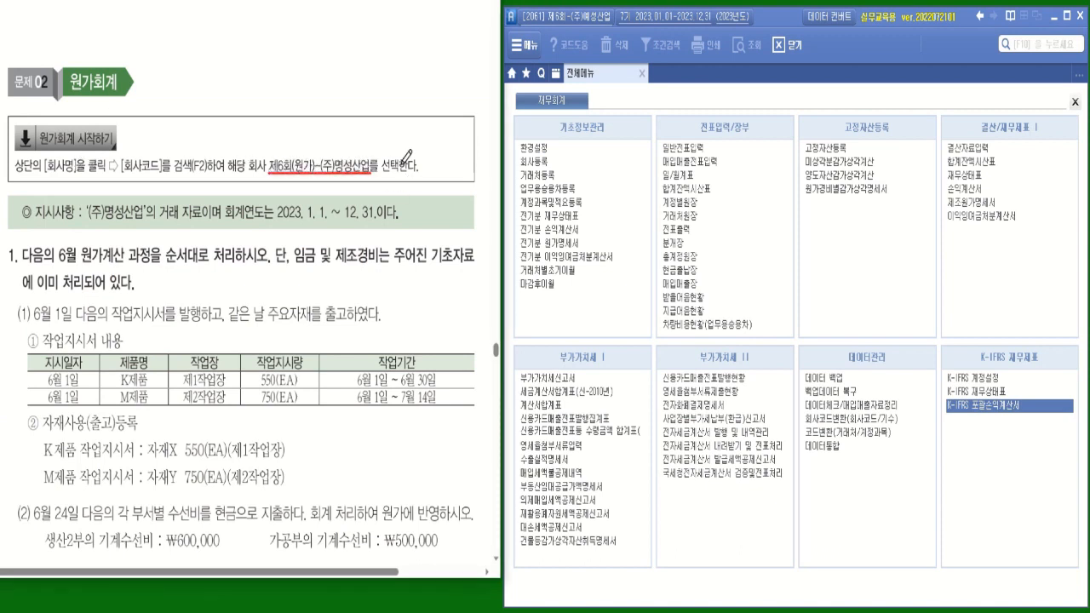
pyautogui.click(572, 19)
pyautogui.moveTo(585, 90); pyautogui.dragTo(761, 113)
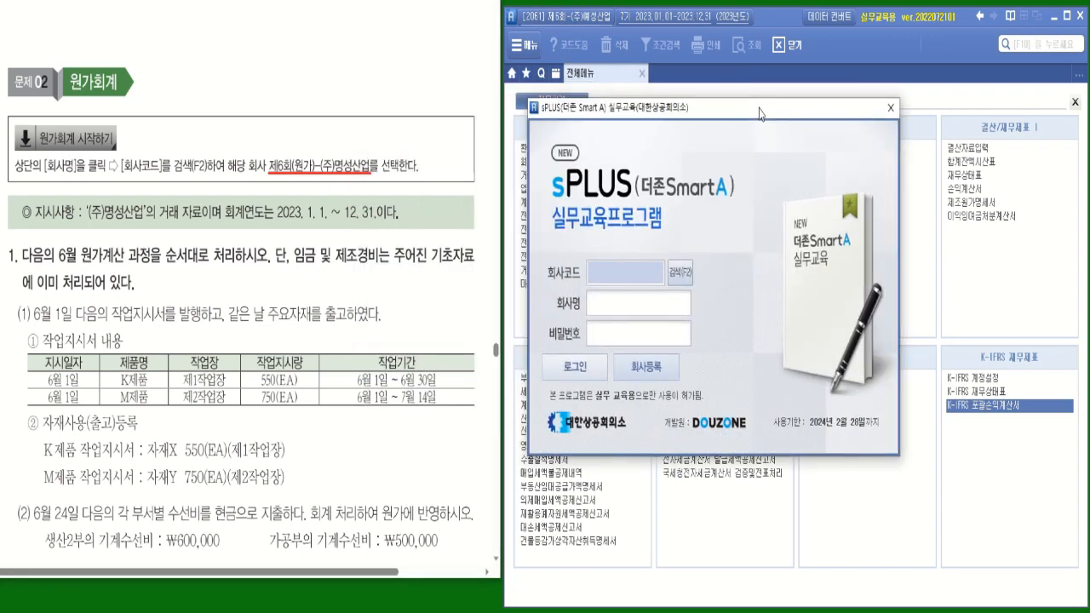
pyautogui.click(679, 273)
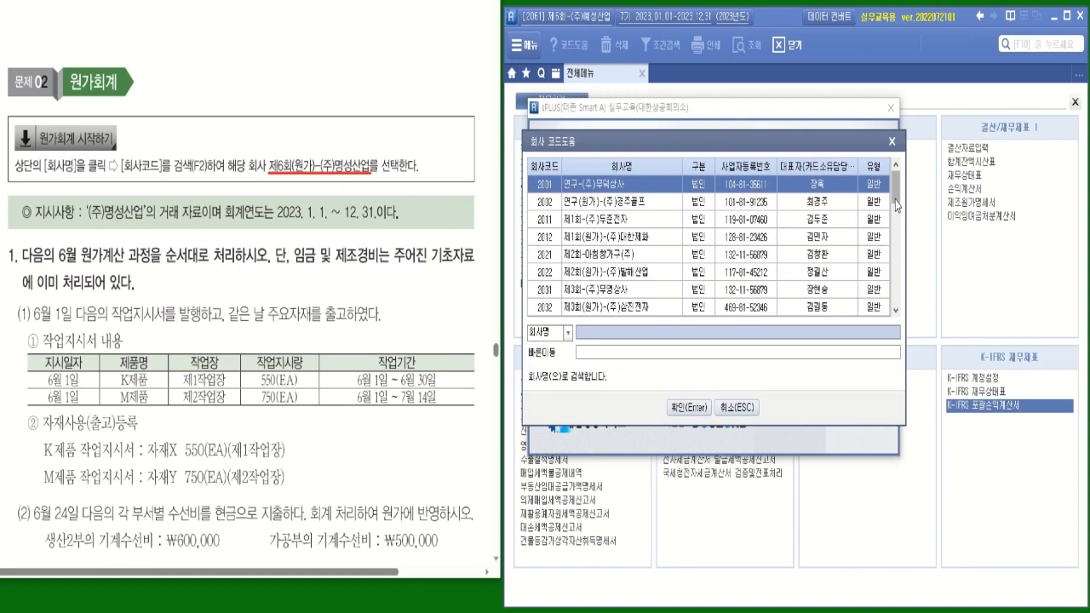
pyautogui.scroll(-4, 896, 205)
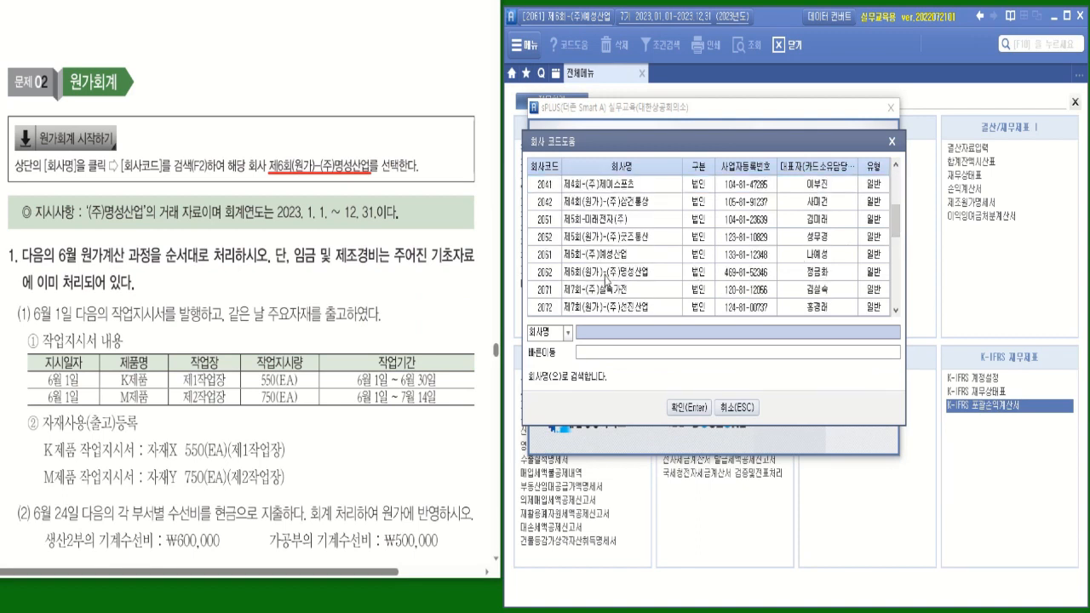
pyautogui.click(606, 275)
pyautogui.click(688, 407)
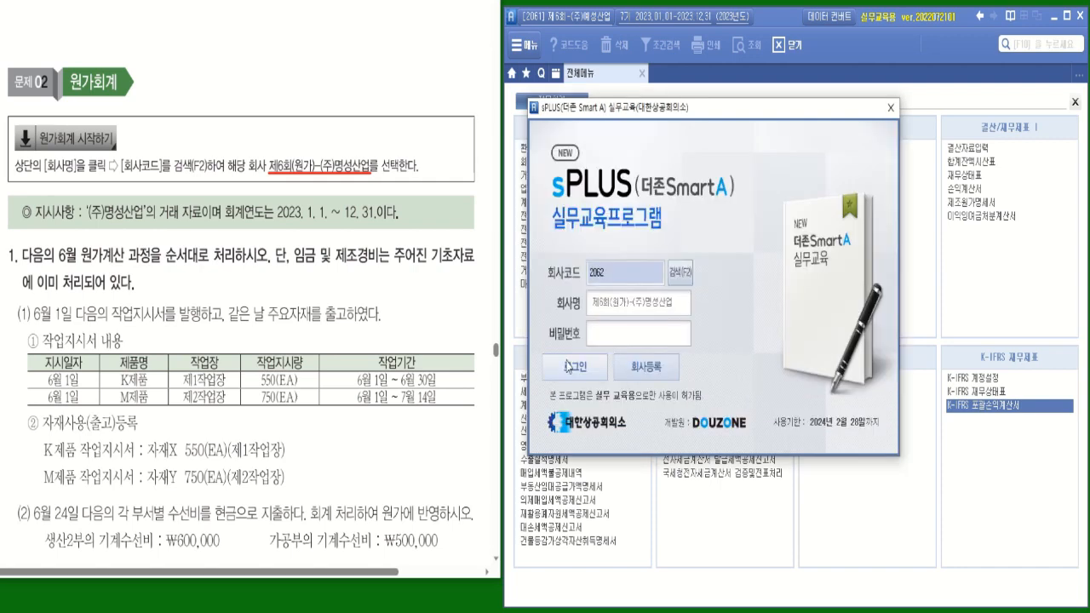
pyautogui.click(568, 367)
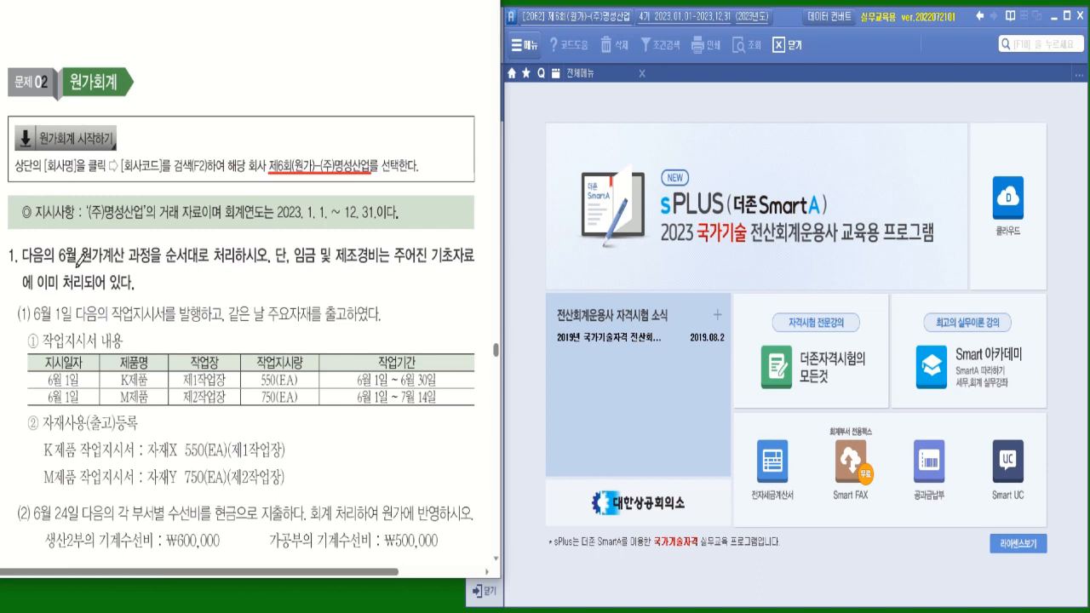
# - Read the June work-order instructions on the problem sheet, marking the month, products, order quantities and work periods
pyautogui.moveTo(78, 261)
pyautogui.mouseDown()
pyautogui.moveTo(60, 237)
pyautogui.moveTo(81, 265)
pyautogui.mouseUp()
pyautogui.moveTo(178, 268); pyautogui.dragTo(254, 262)
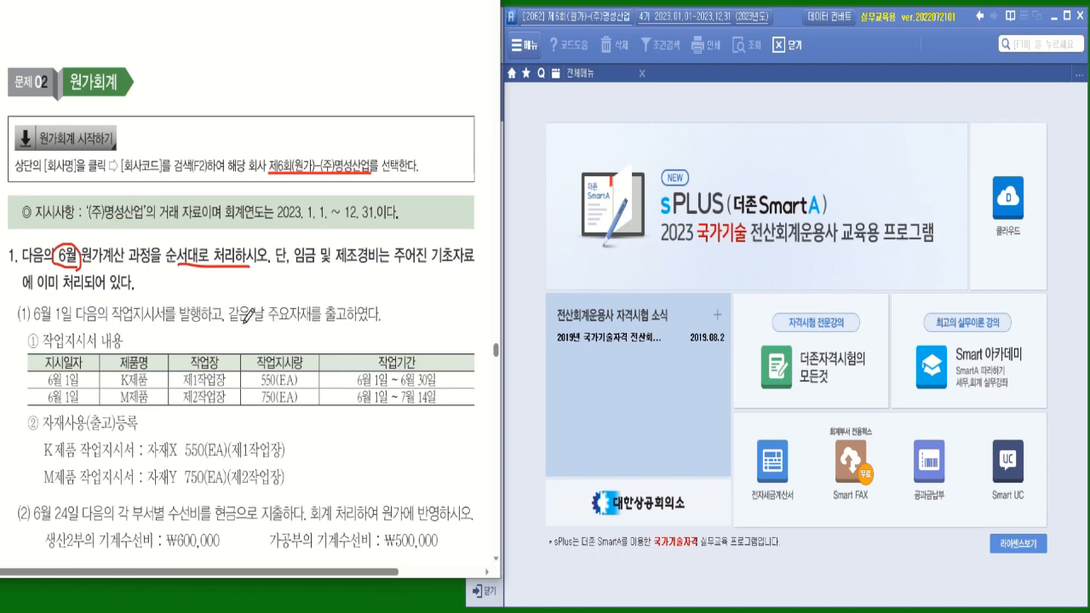
pyautogui.moveTo(229, 321); pyautogui.dragTo(345, 322)
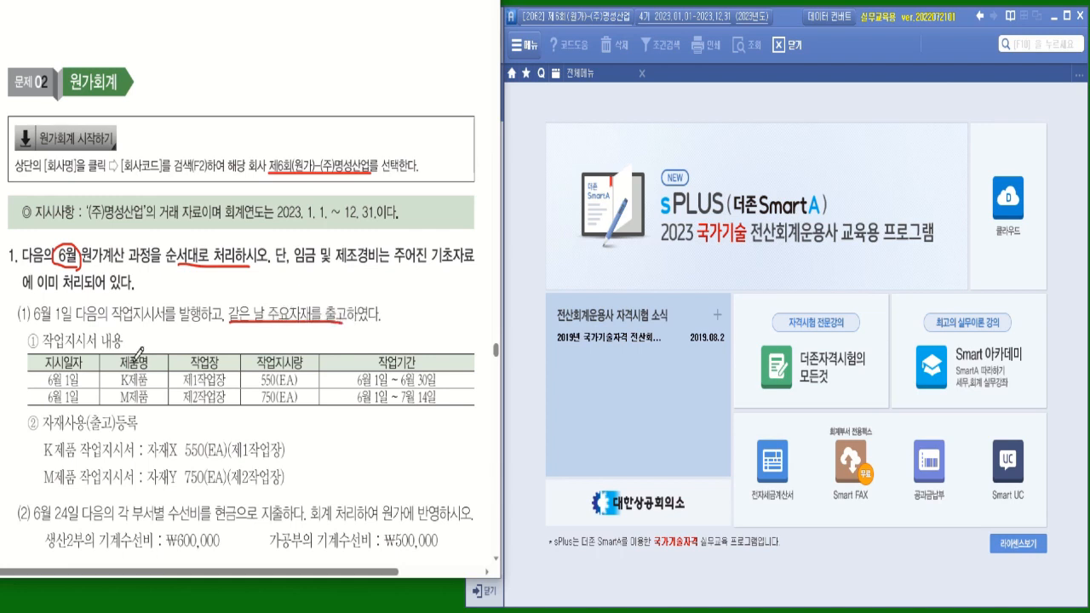
pyautogui.moveTo(130, 386)
pyautogui.mouseDown()
pyautogui.moveTo(119, 386)
pyautogui.moveTo(131, 407)
pyautogui.mouseUp()
pyautogui.moveTo(312, 381); pyautogui.dragTo(318, 390)
pyautogui.moveTo(452, 382); pyautogui.dragTo(458, 400)
# - Open the 생산(작업)지시서 screen under 생산/재고관리 and set its date to June 1
pyautogui.click(526, 46)
pyautogui.click(486, 223)
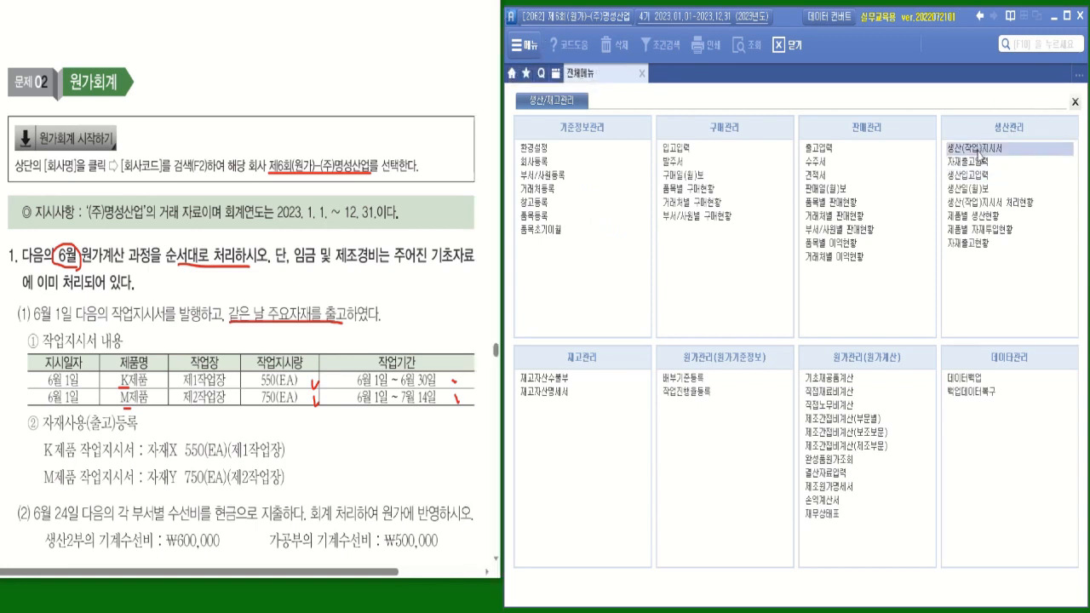
pyautogui.click(977, 150)
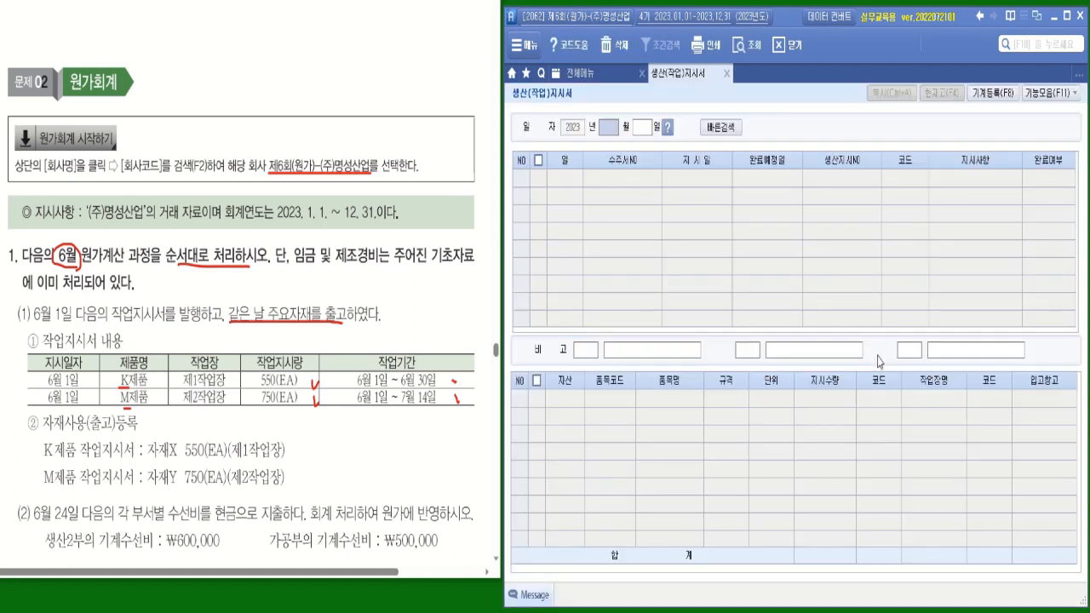
pyautogui.write('06')
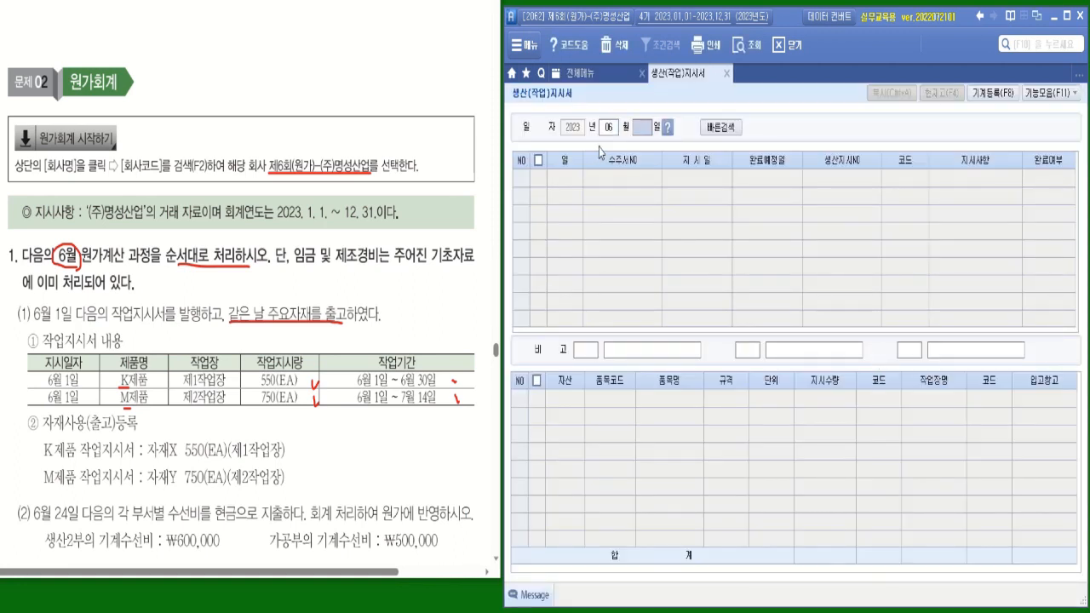
pyautogui.write(' 월 1')
pyautogui.press('Return')
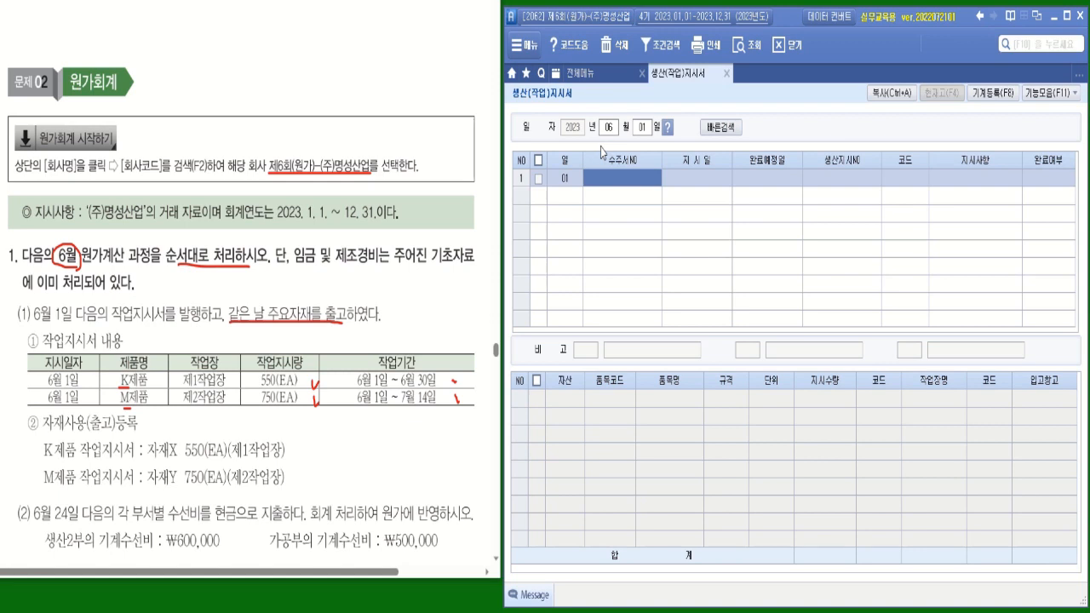
# - Enter the first work order with order date 2023-06-01 and expected completion date 2023-06-30
pyautogui.press('Return')
pyautogui.write('2023-')
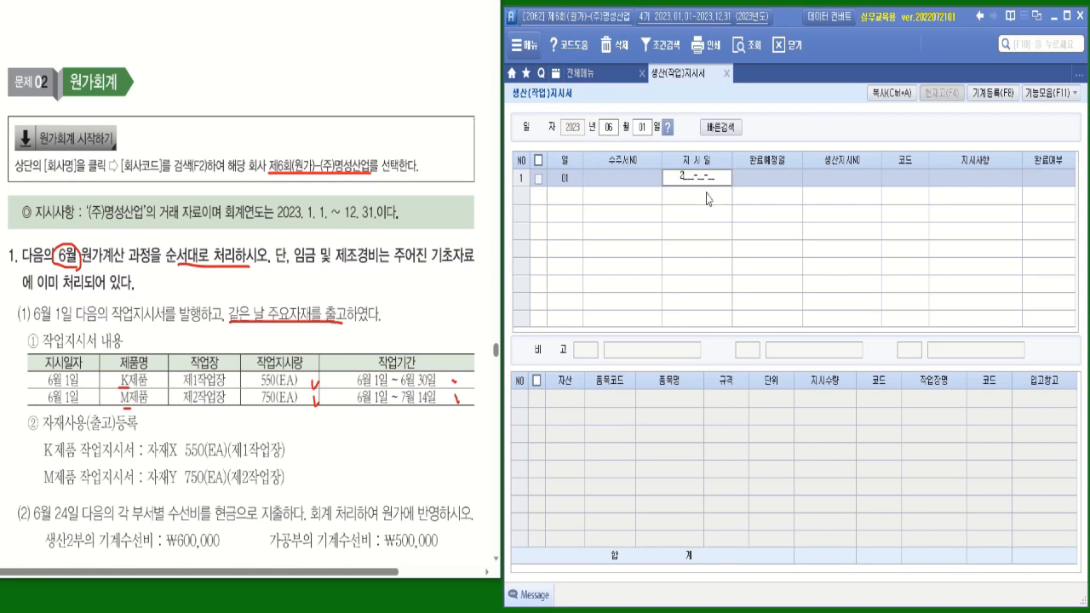
pyautogui.write('06-01')
pyautogui.press('Return')
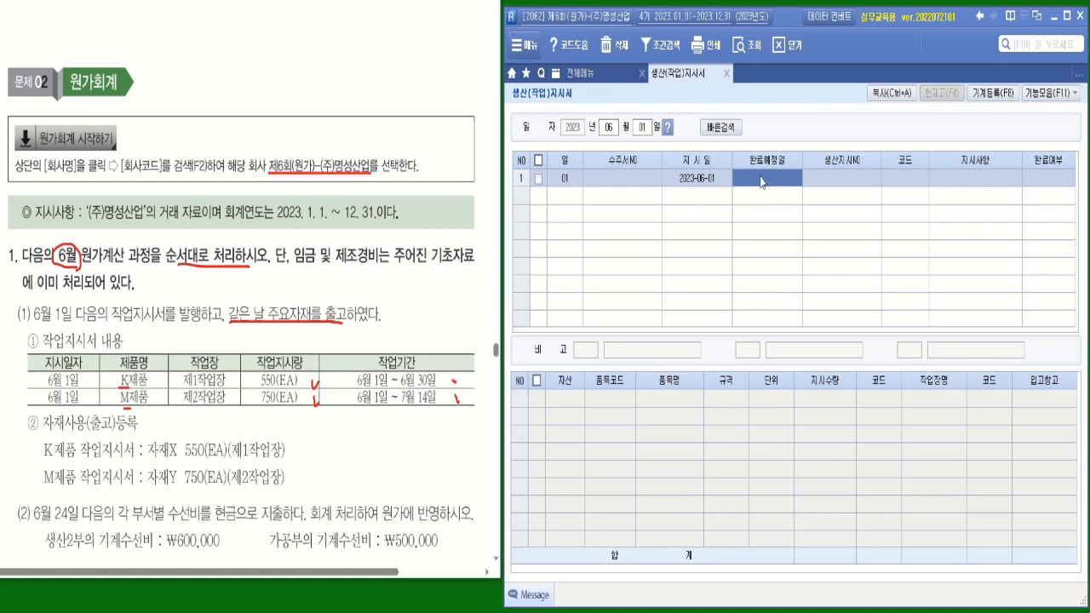
pyautogui.write('2')
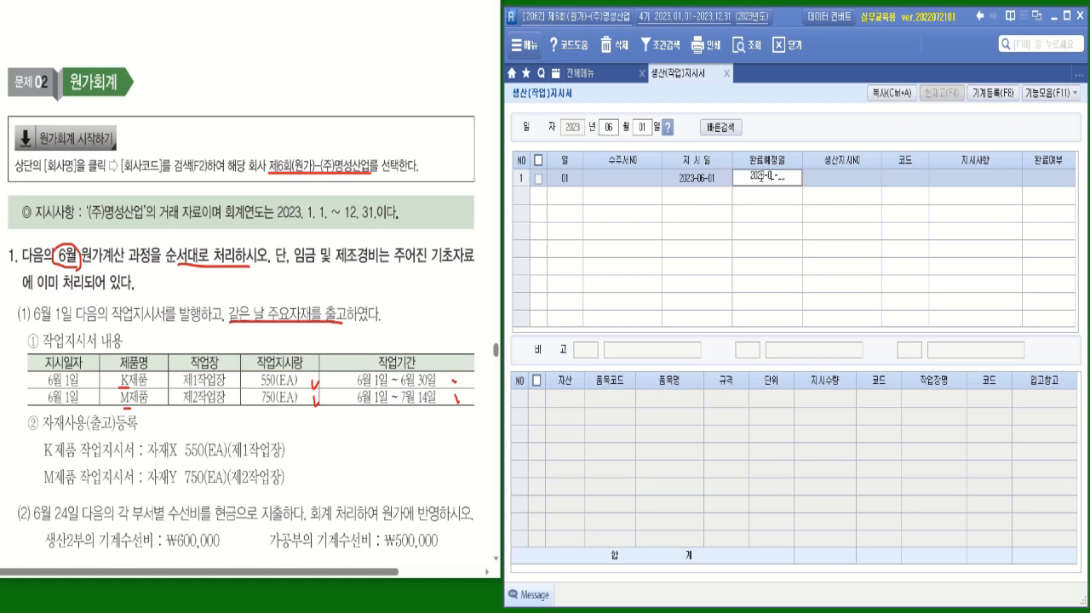
pyautogui.write('023-06-30')
pyautogui.press('Return')
pyautogui.press('Return')
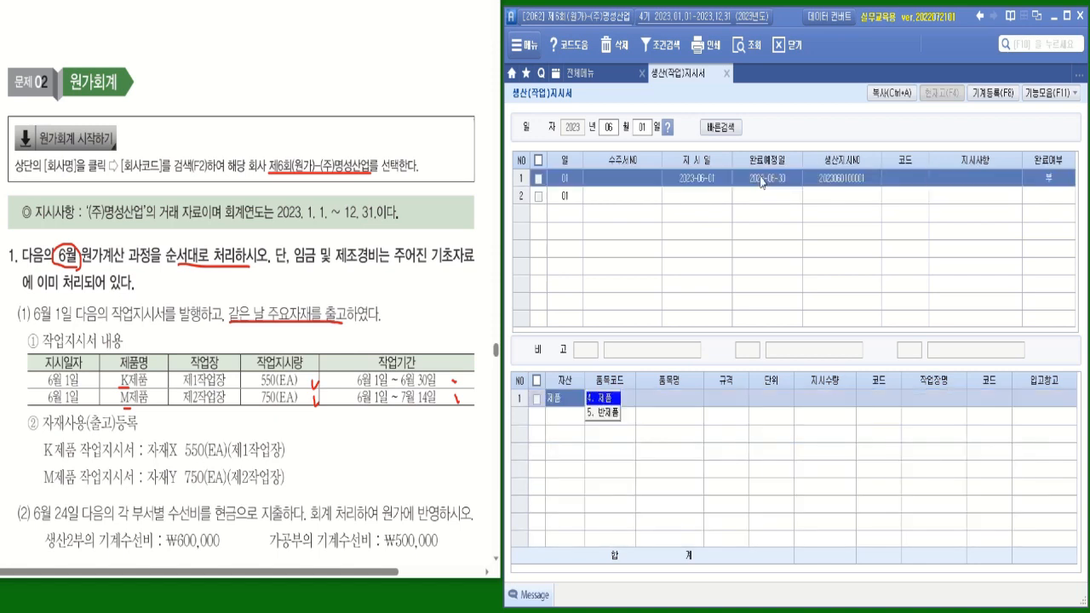
# - Add the finished product K제품 (3001) to the first order with quantity 550 and workshop 제1작업장 (9100)
pyautogui.click(602, 401)
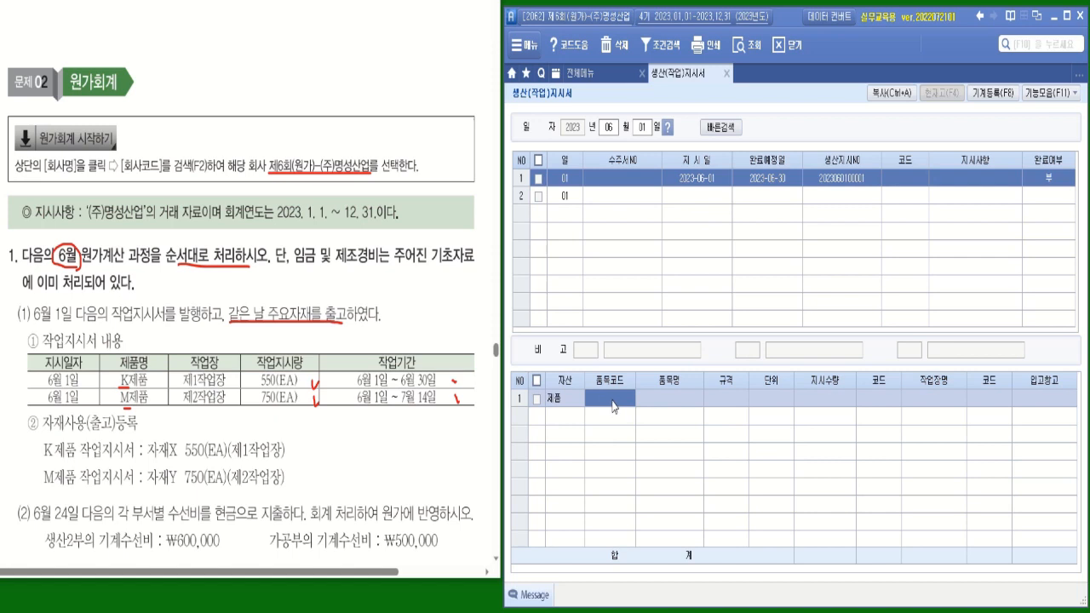
pyautogui.doubleClick(613, 401)
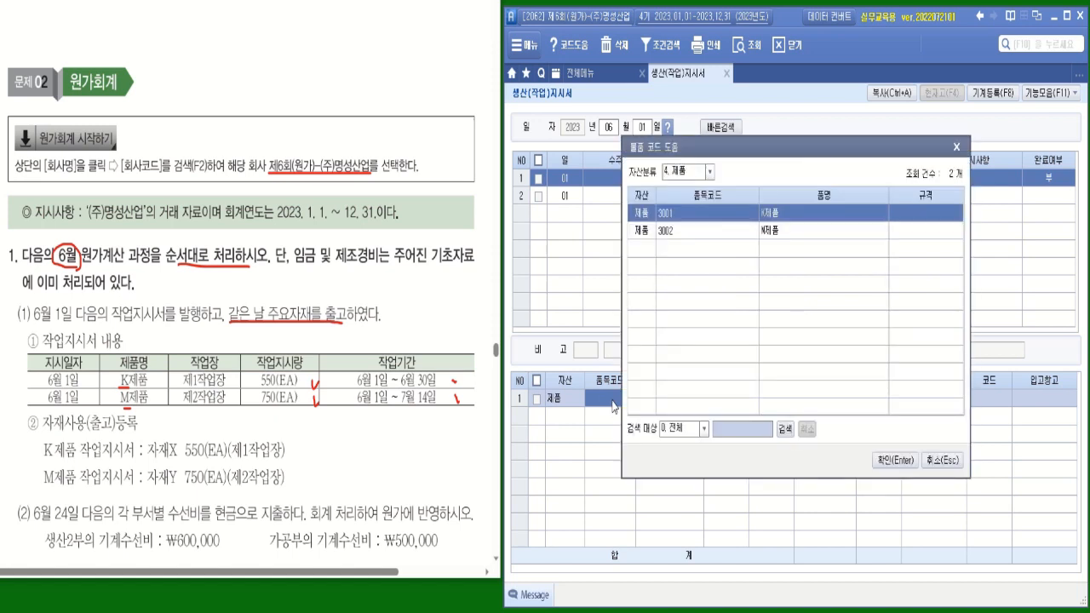
pyautogui.click(890, 462)
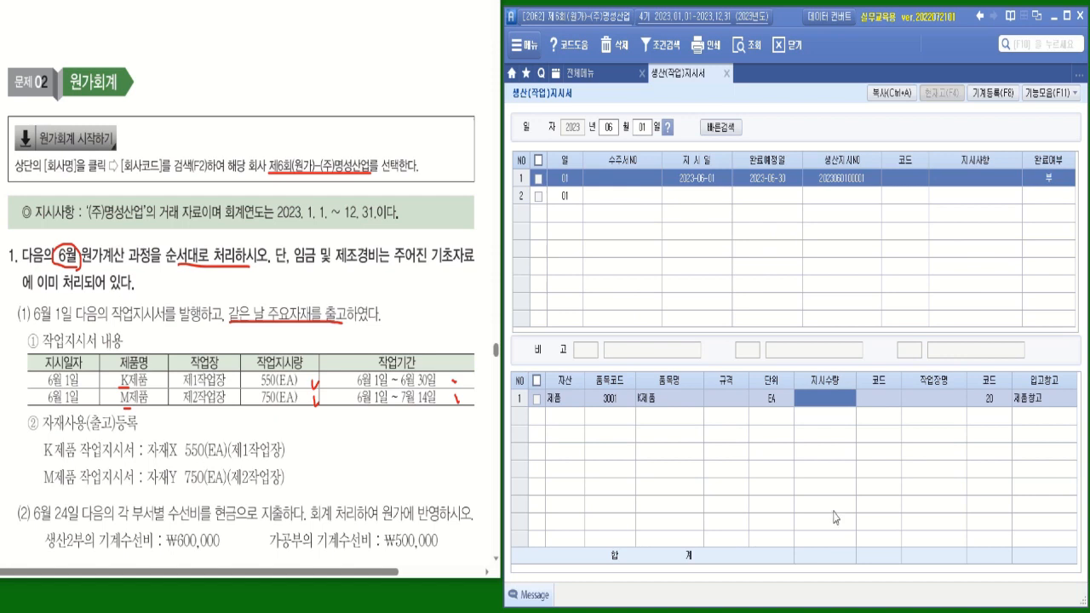
pyautogui.write('550')
pyautogui.press('Return')
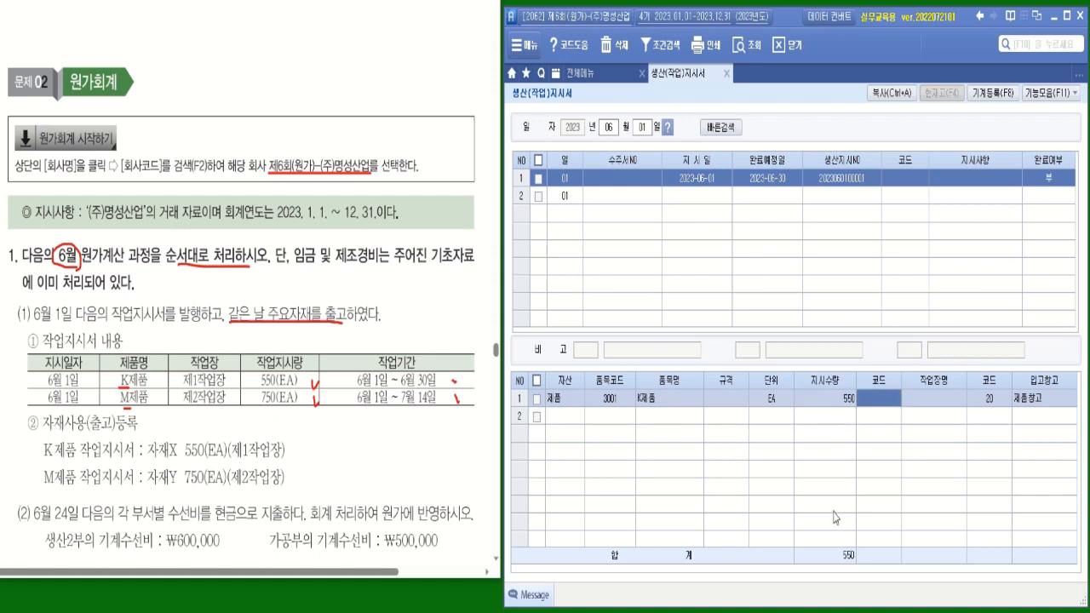
pyautogui.doubleClick(884, 405)
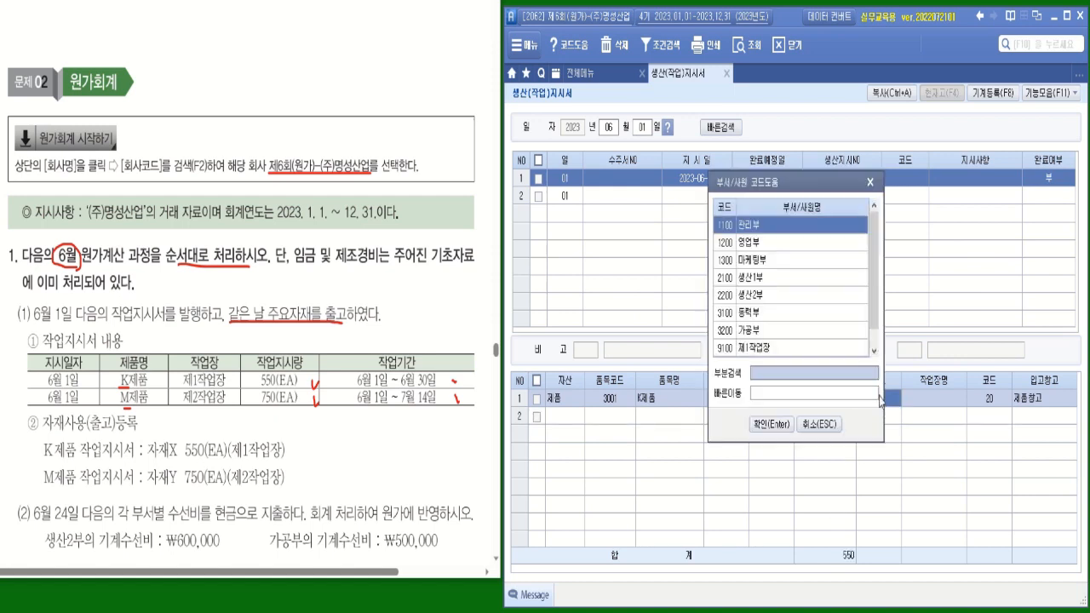
pyautogui.click(752, 349)
pyautogui.doubleClick(752, 351)
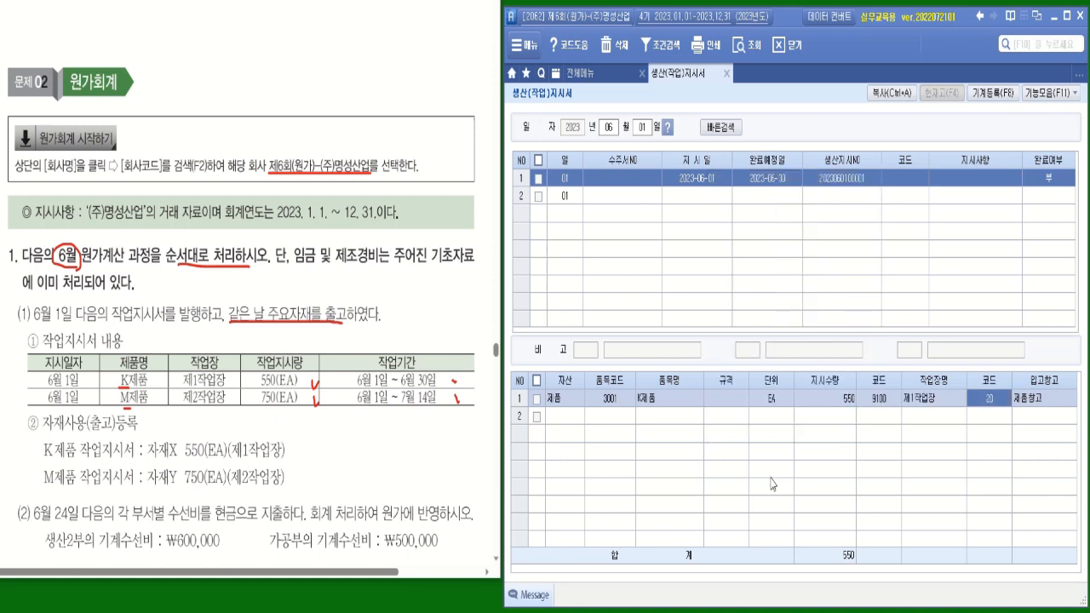
# - Enter the second work order with order date 2023-06-01 and expected completion date 2023-07-14
pyautogui.doubleClick(701, 197)
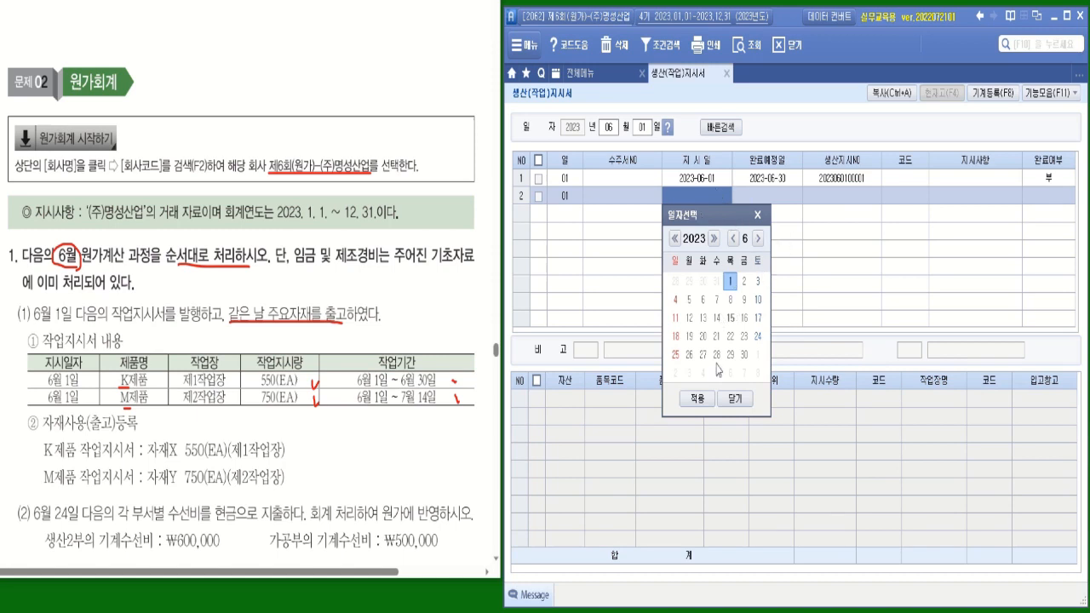
pyautogui.click(697, 398)
pyautogui.write('2')
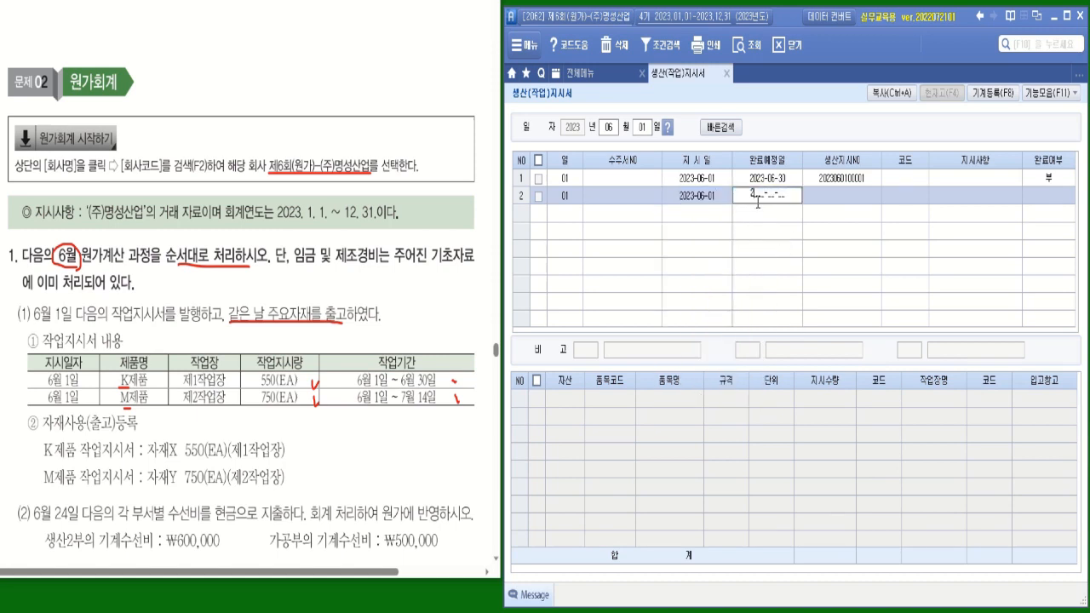
pyautogui.write('023-07-14')
pyautogui.press('Return')
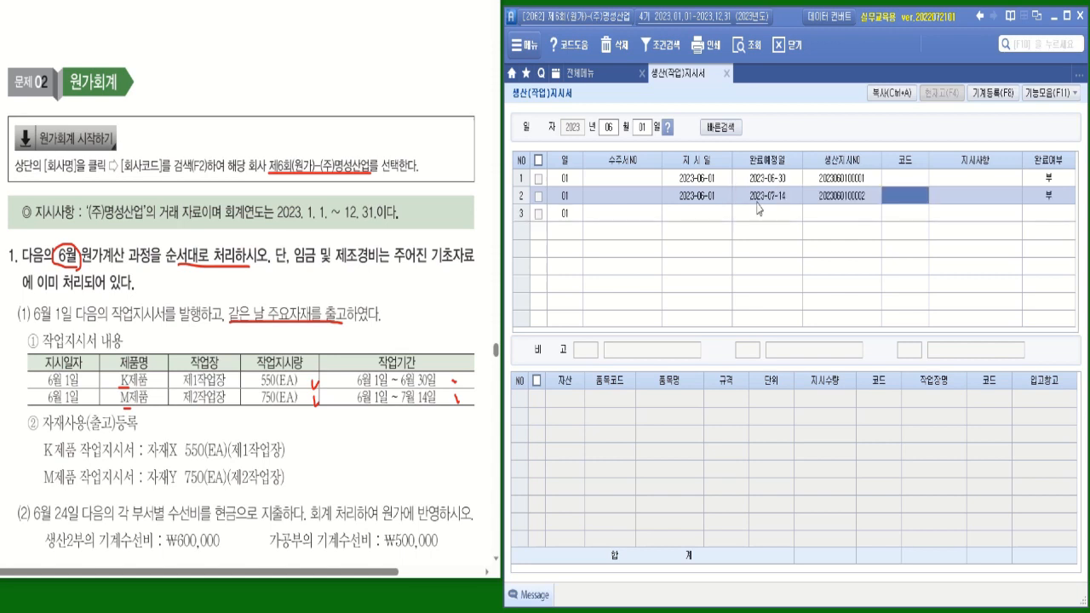
pyautogui.press('Return')
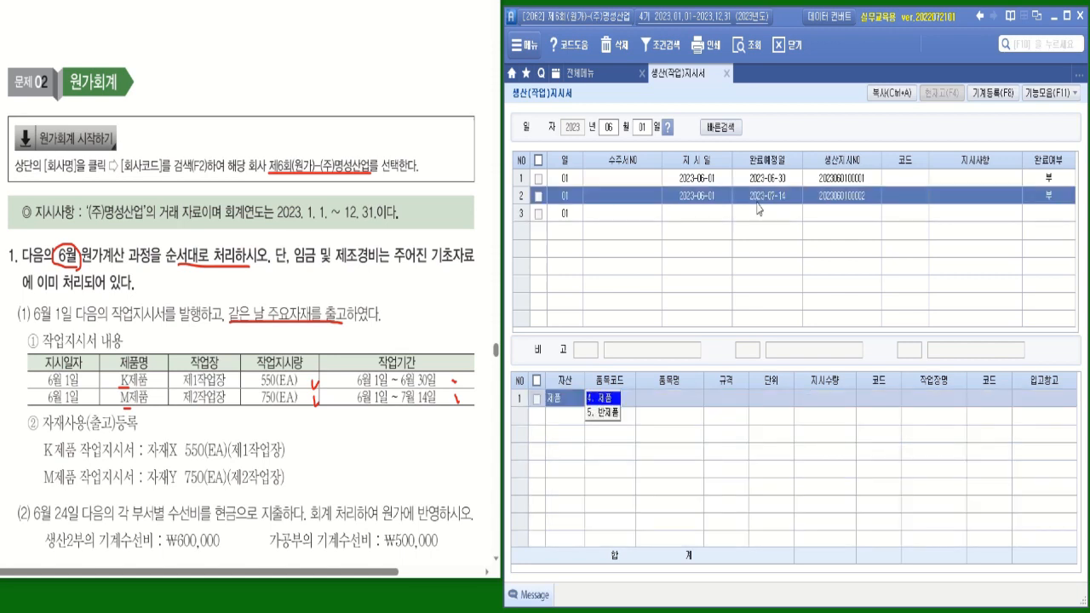
# - Add the finished product M제품 (3002) to the second order with quantity 750 and workshop 제2작업장 (9200)
pyautogui.press('Return')
pyautogui.press('F2')
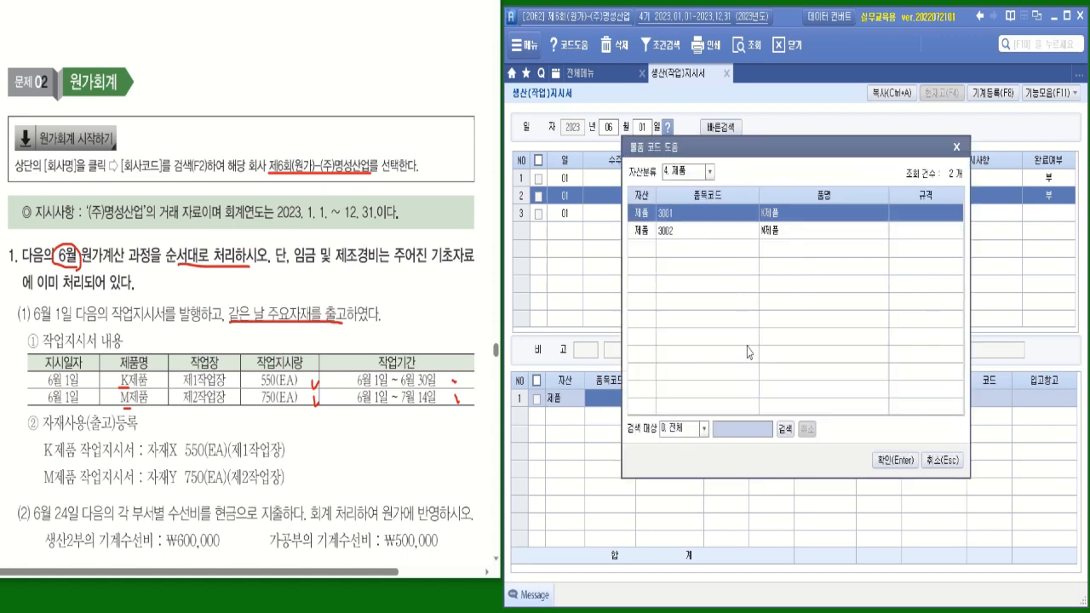
pyautogui.click(775, 230)
pyautogui.click(775, 231)
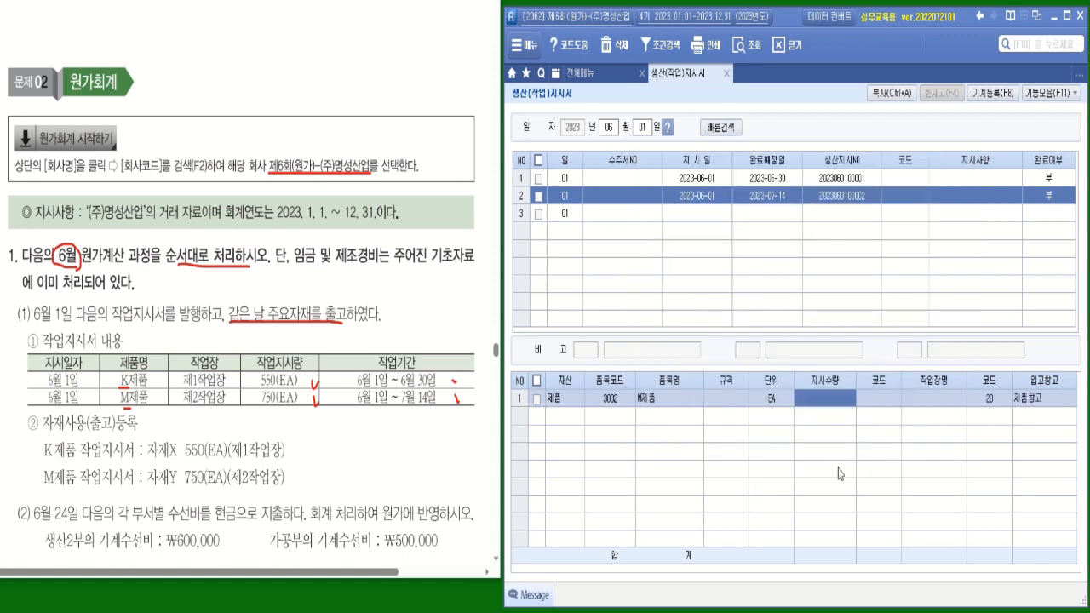
pyautogui.write('7')
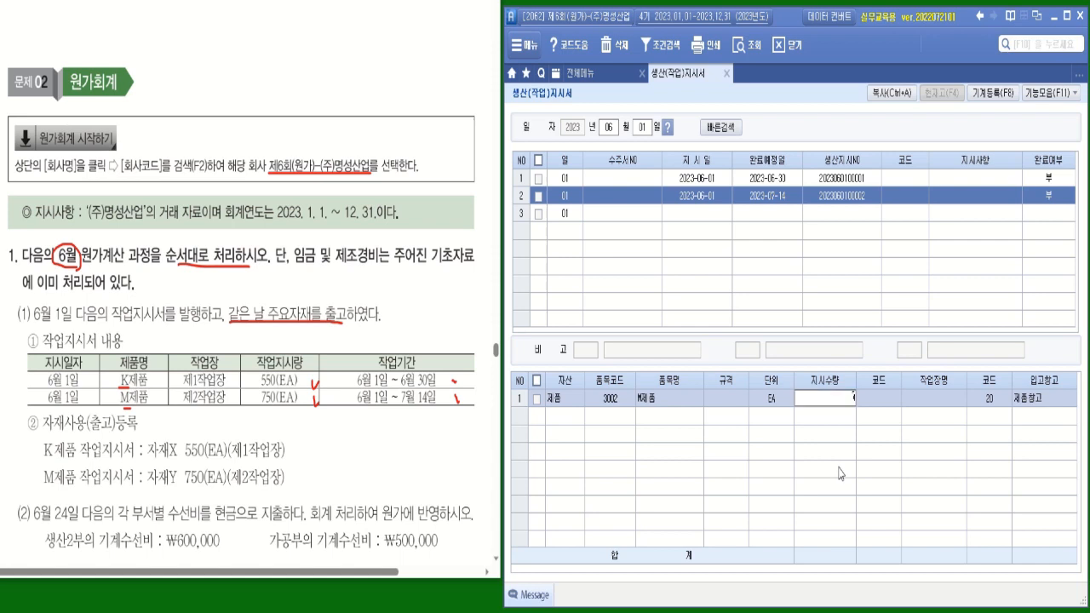
pyautogui.write('50')
pyautogui.press('Return')
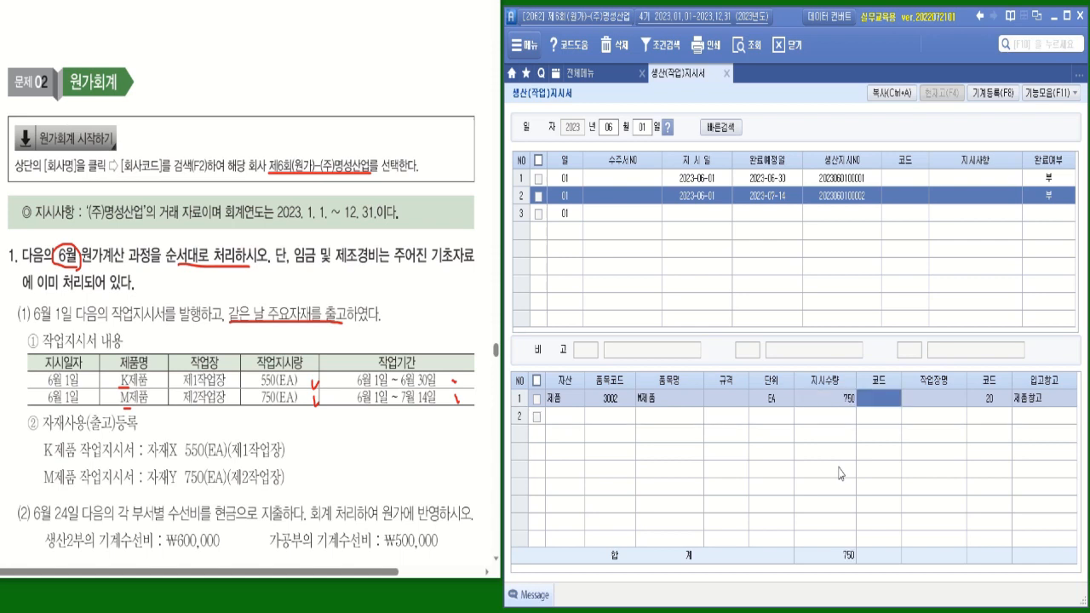
pyautogui.doubleClick(890, 401)
pyautogui.moveTo(874, 262); pyautogui.dragTo(877, 333)
pyautogui.doubleClick(776, 348)
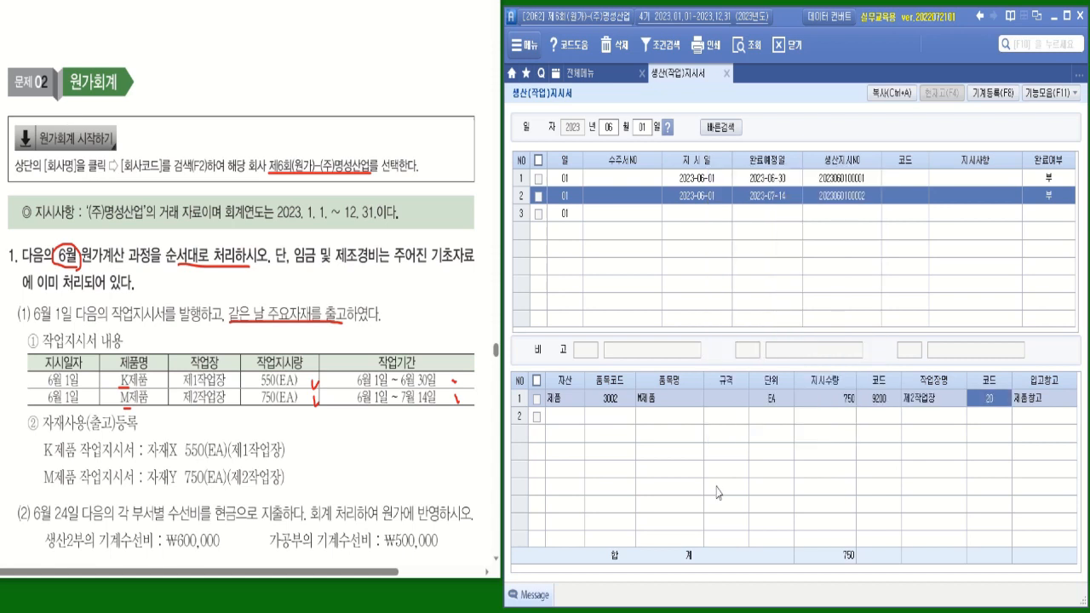
# - Check the product, quantity and workshop lines of both June 1 work orders
pyautogui.click(677, 214)
pyautogui.click(678, 181)
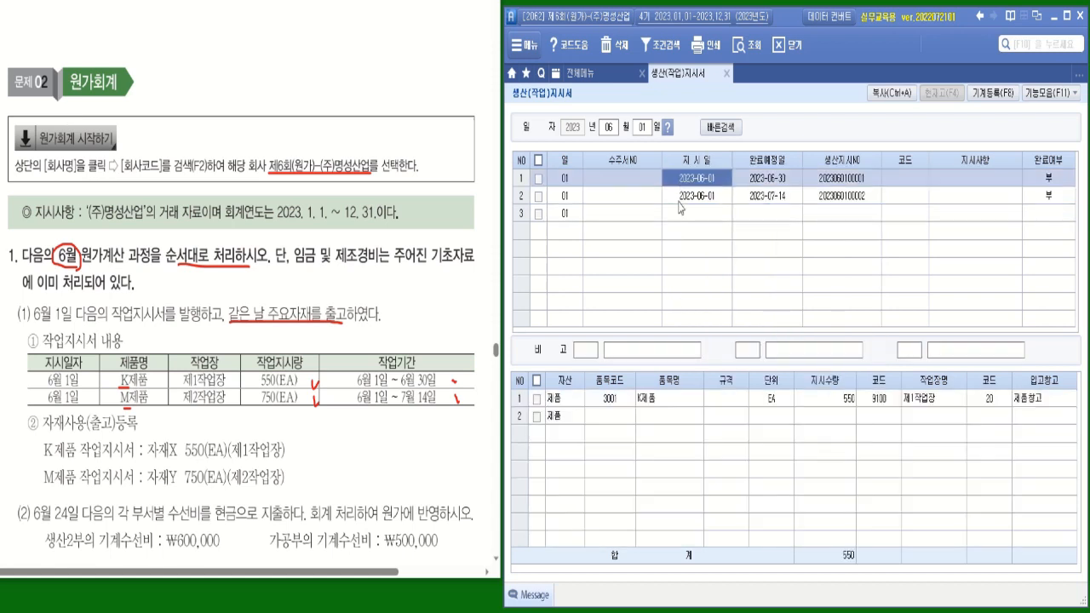
pyautogui.click(678, 201)
pyautogui.click(679, 183)
pyautogui.click(680, 198)
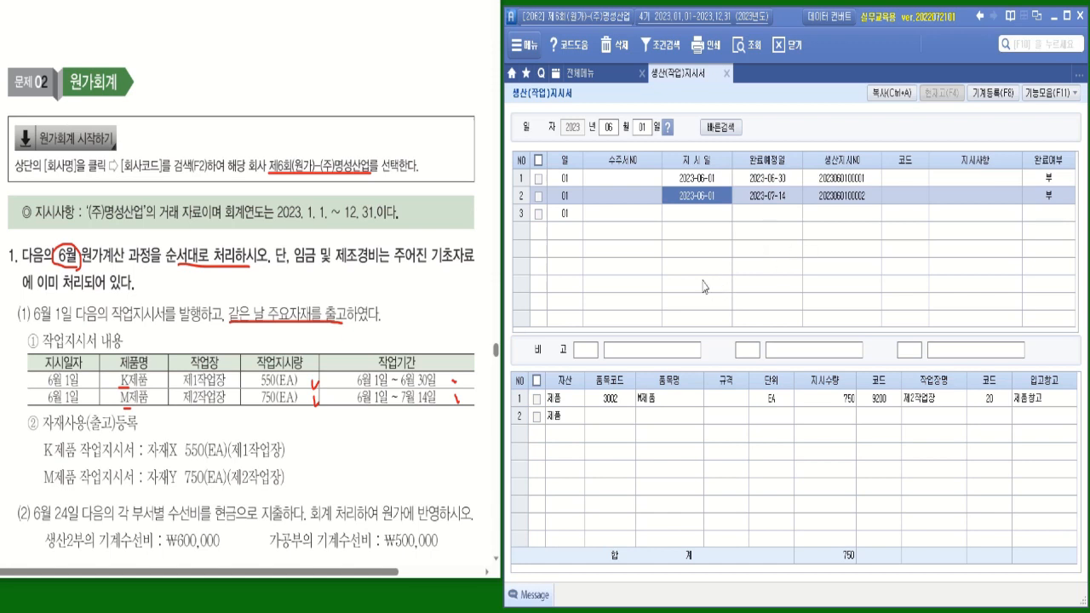
# - Open the material issue entry (자재출고입력) for June 1 and load the K제품 production order
pyautogui.click(592, 77)
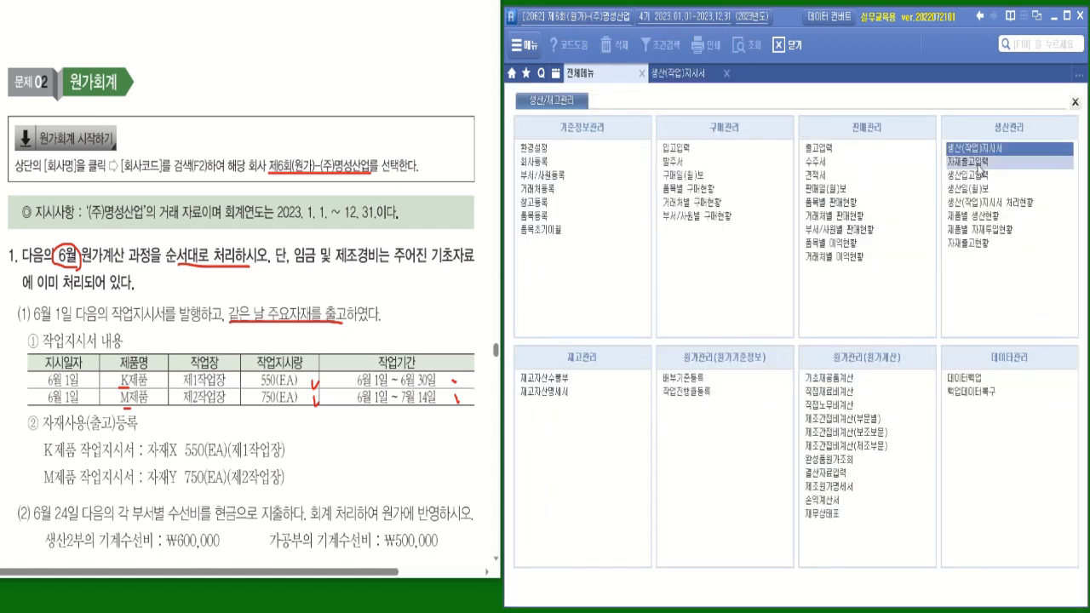
pyautogui.click(971, 161)
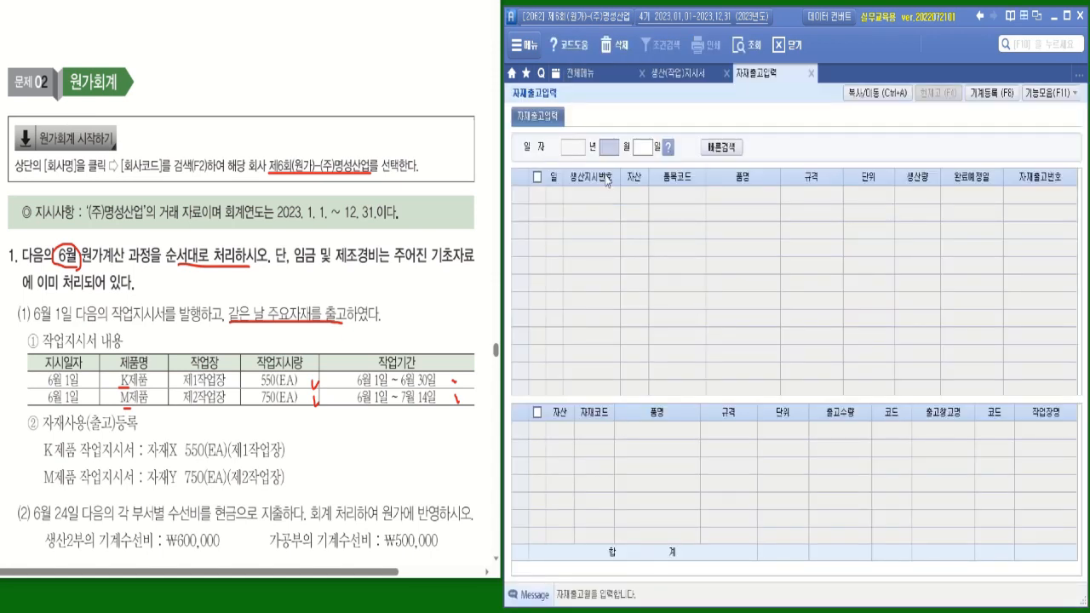
pyautogui.write('06')
pyautogui.press('Return')
pyautogui.write('01')
pyautogui.press('Return')
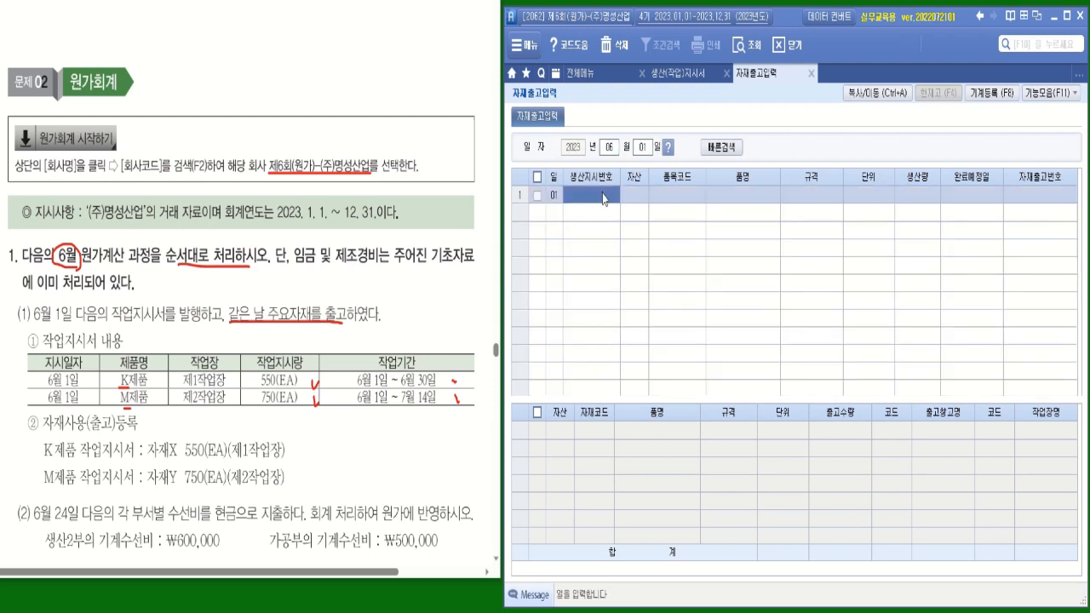
pyautogui.press('F2')
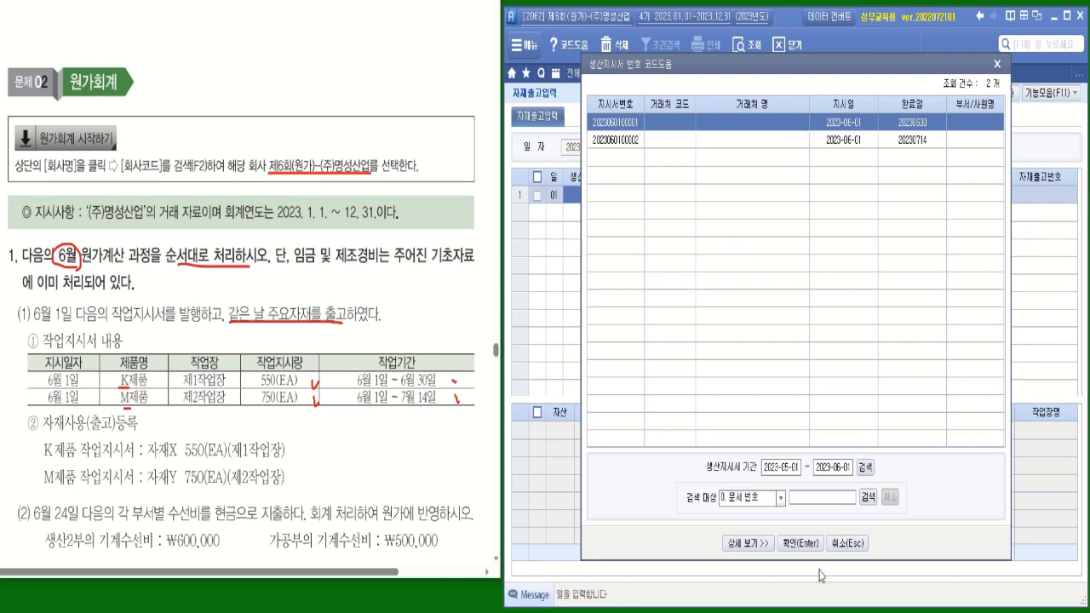
pyautogui.click(796, 543)
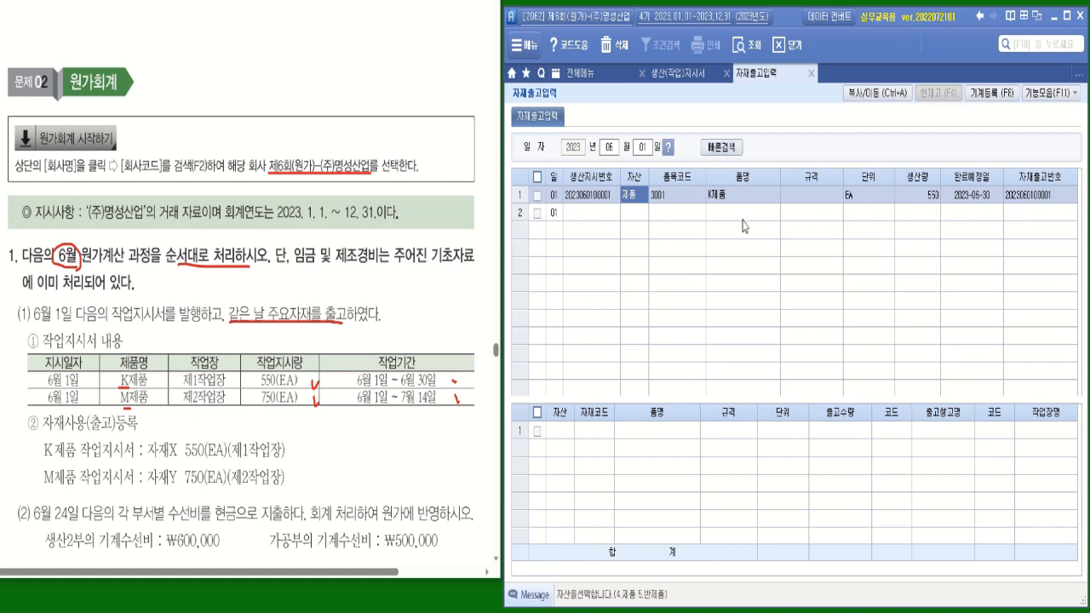
# - Issue raw material 자재X (5001) for K제품 with quantity 550 and workshop 제1작업장 (9100)
pyautogui.click(564, 433)
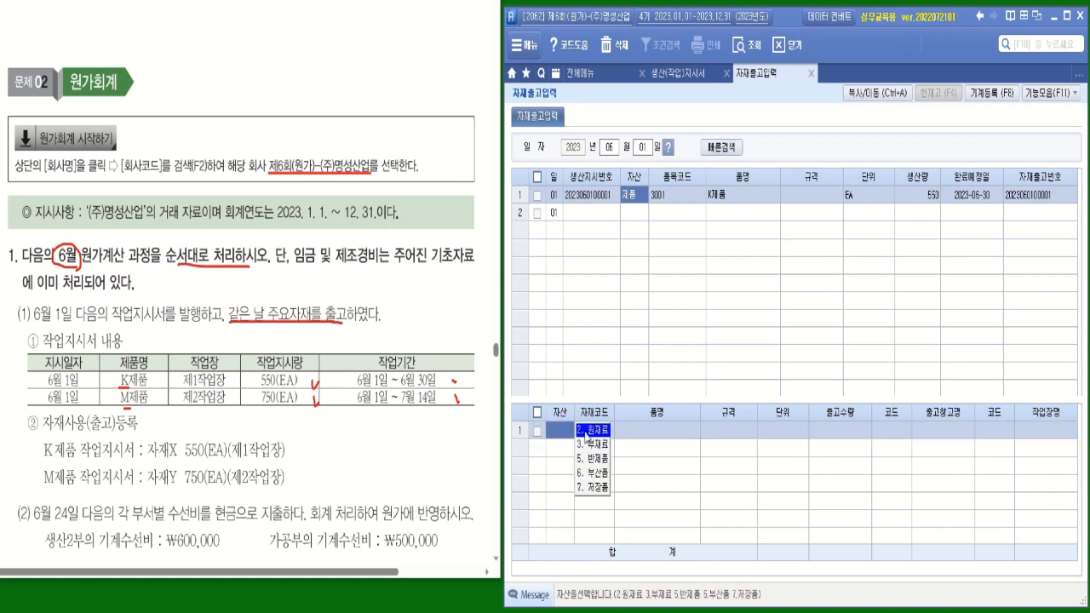
pyautogui.click(586, 435)
pyautogui.press('F2')
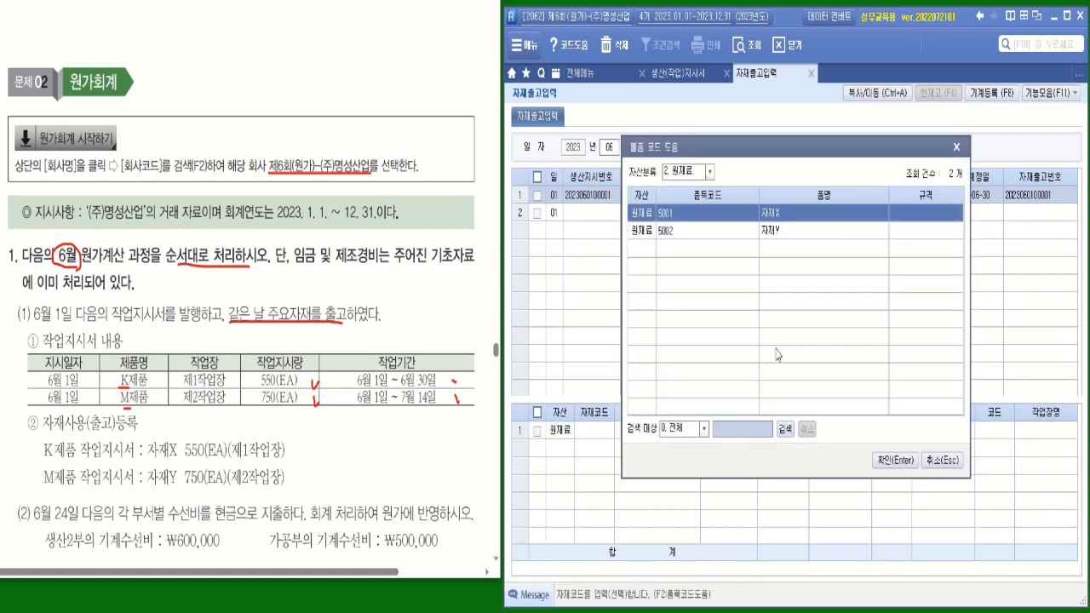
pyautogui.click(884, 473)
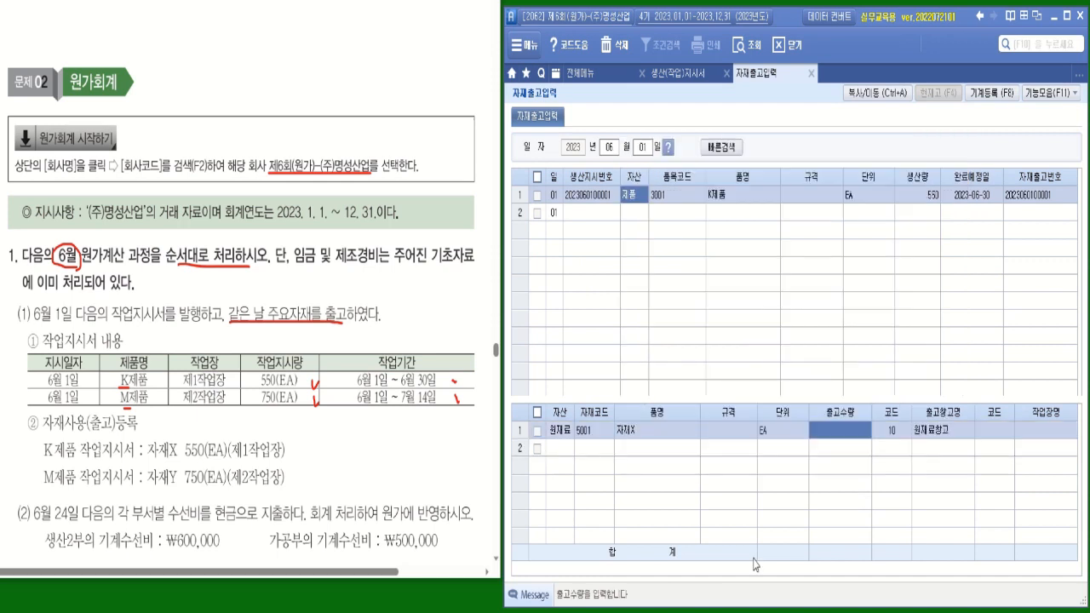
pyautogui.write('5')
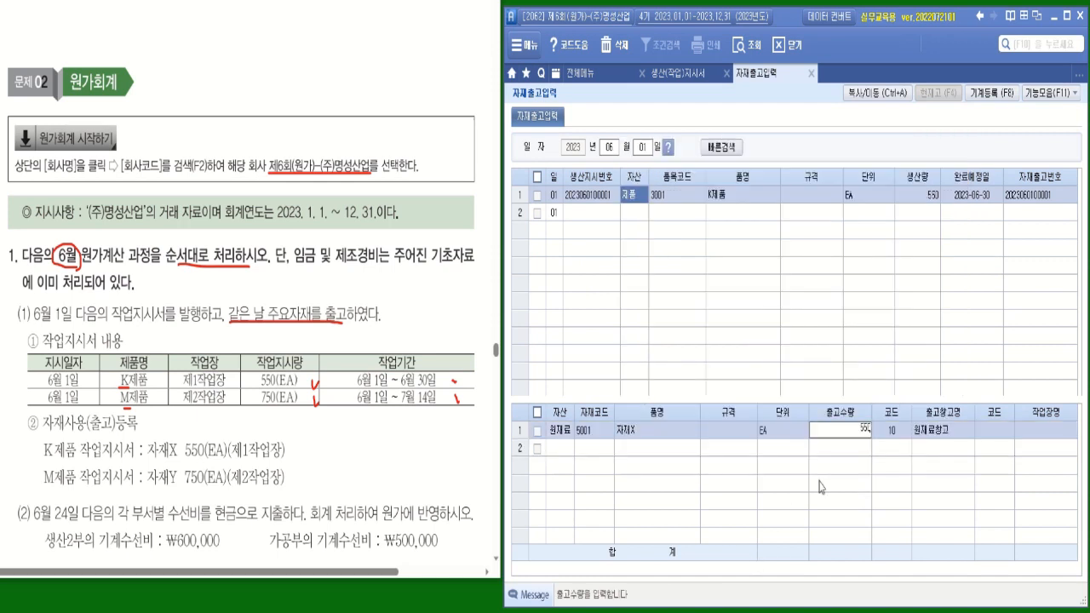
pyautogui.write('50')
pyautogui.press('Return')
pyautogui.click(993, 431)
pyautogui.press('F2')
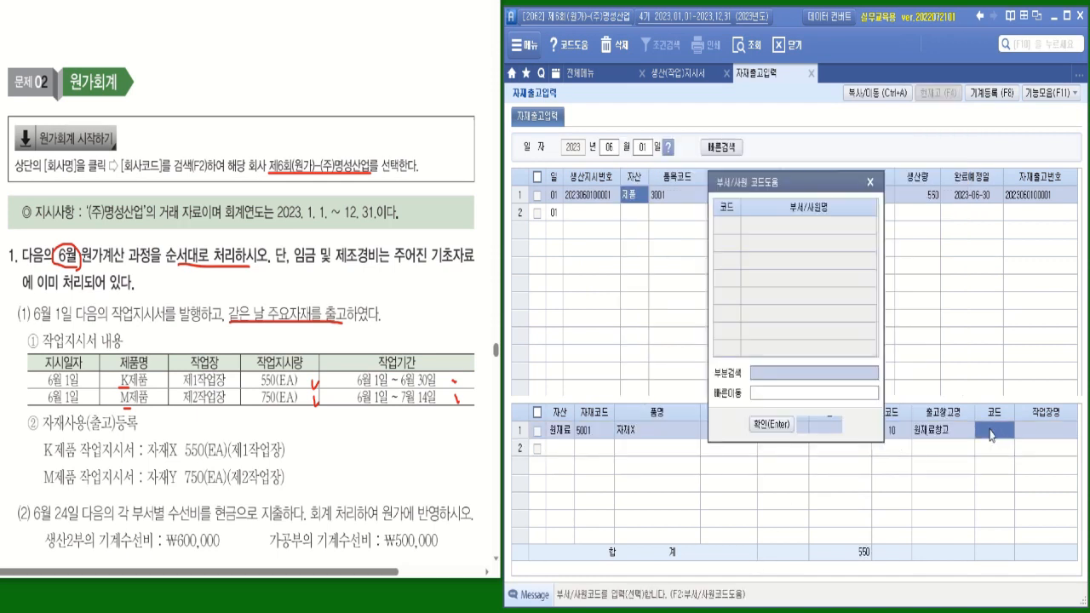
pyautogui.doubleClick(779, 349)
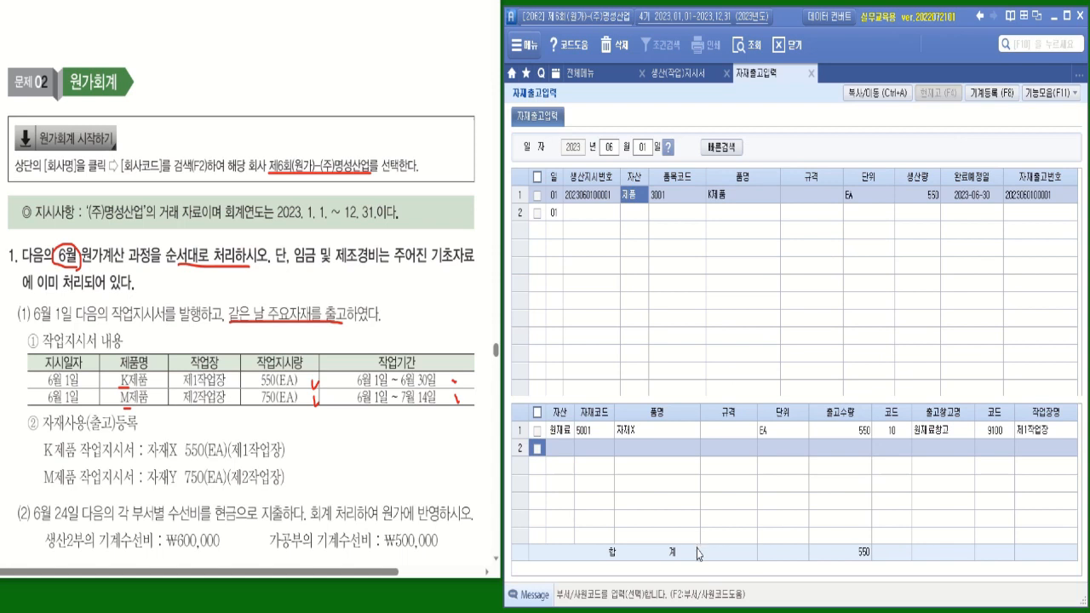
# - Load the M제품 production order into the second row of the June 1 material issues
pyautogui.click(601, 217)
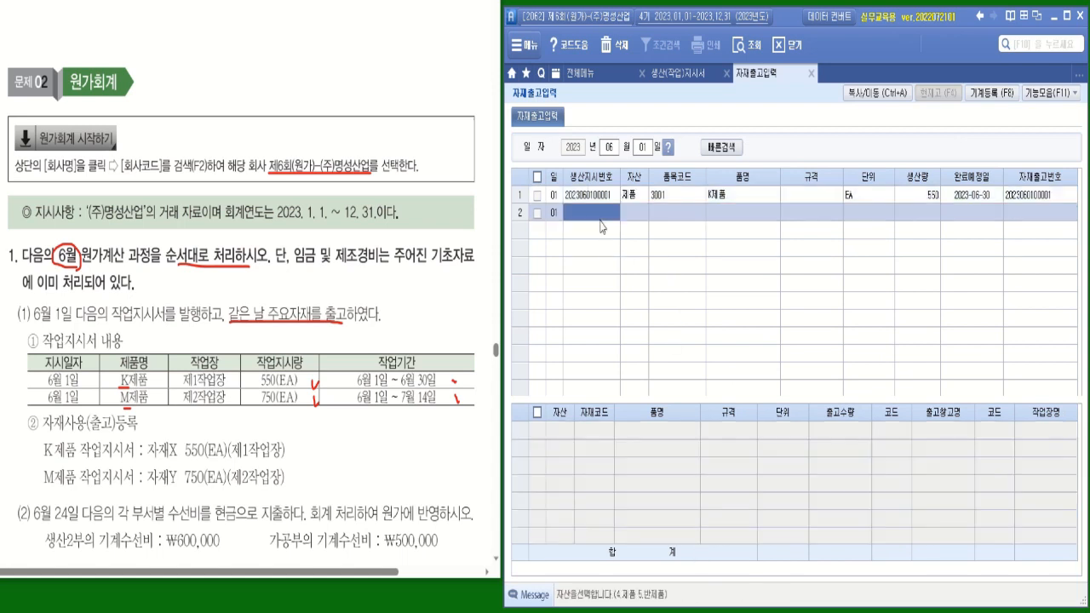
pyautogui.press('F2')
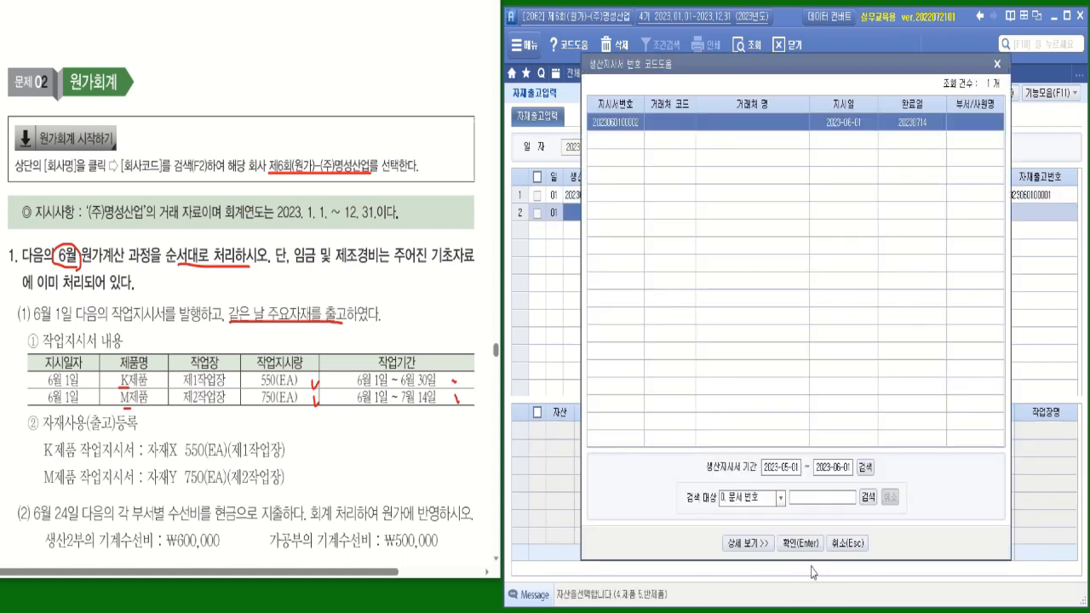
pyautogui.click(813, 548)
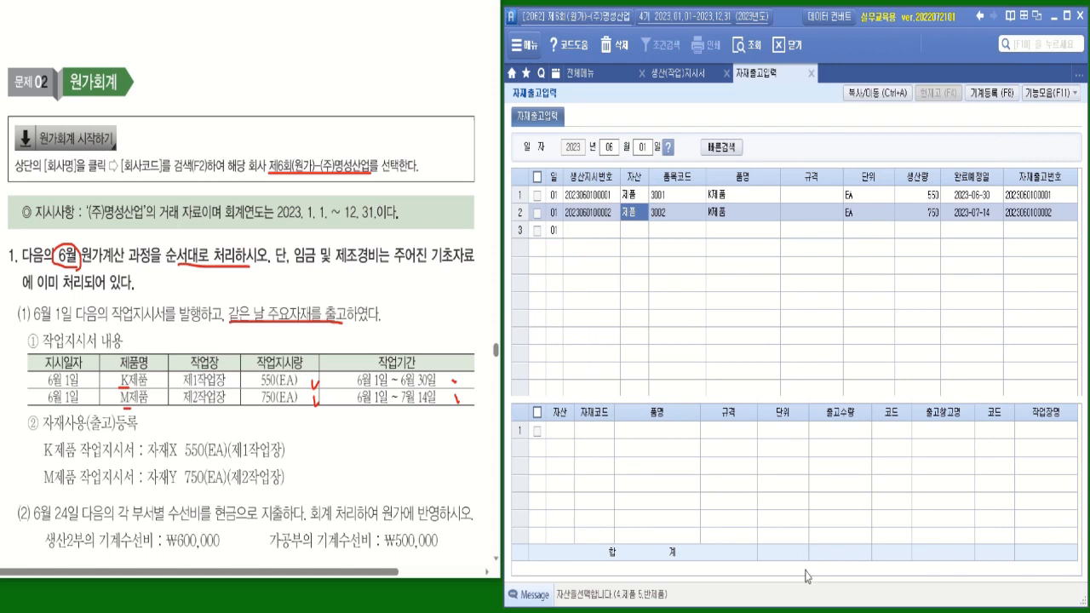
# - Issue raw material 자재Y (5002) for M제품 with quantity 750 and workshop 제2작업장 (9200)
pyautogui.click(567, 433)
pyautogui.click(582, 439)
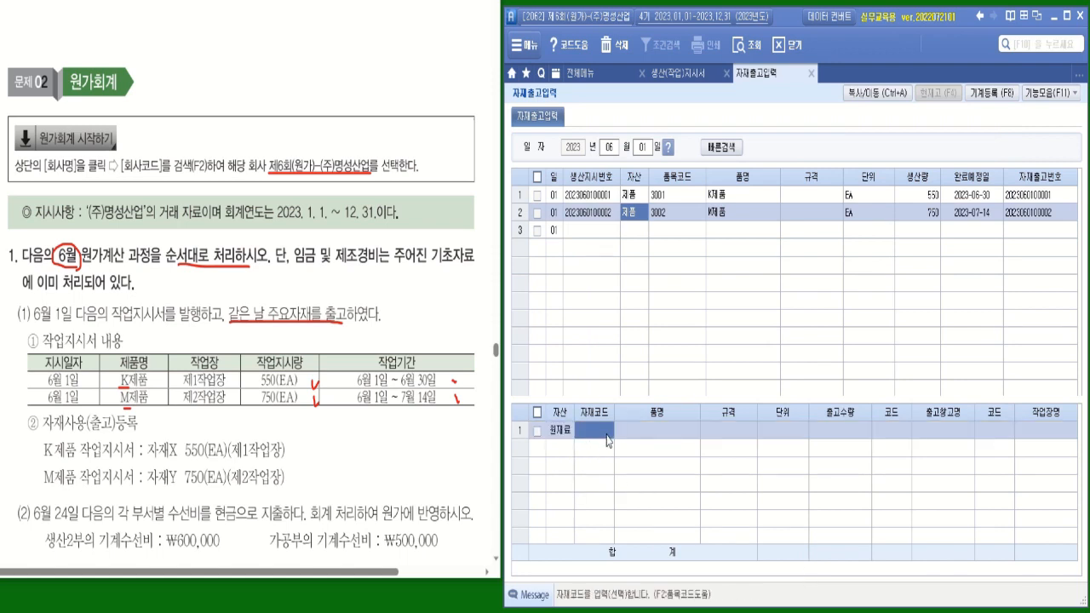
pyautogui.press('F2')
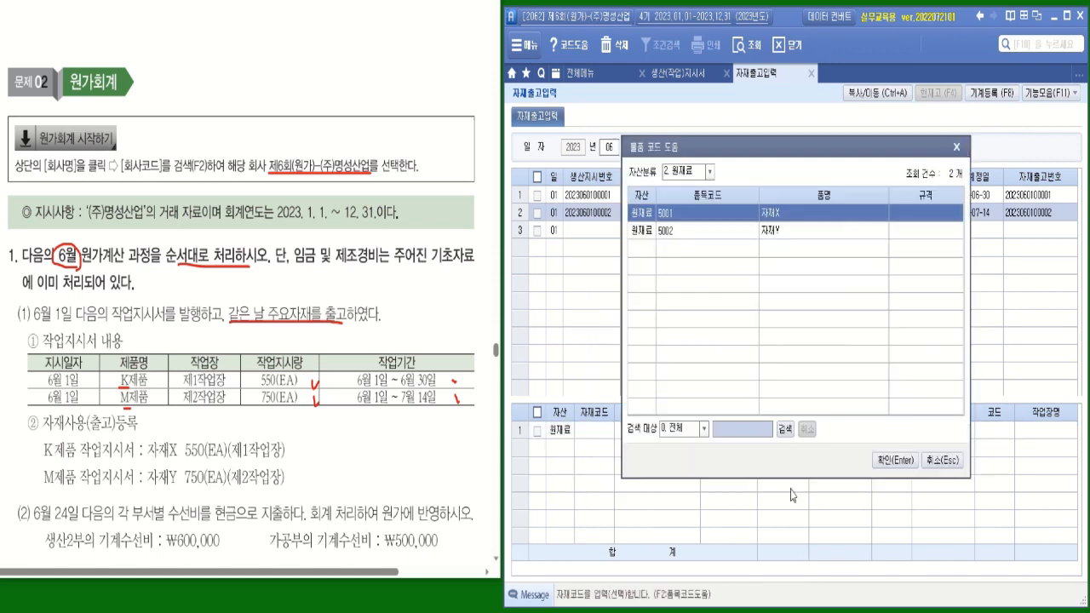
pyautogui.click(774, 232)
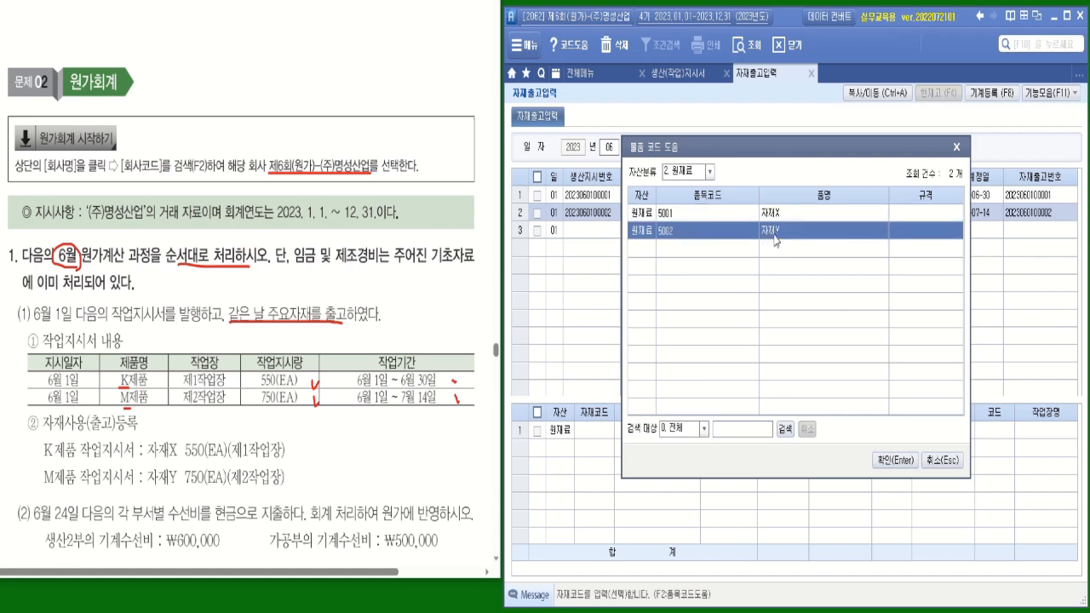
pyautogui.doubleClick(775, 232)
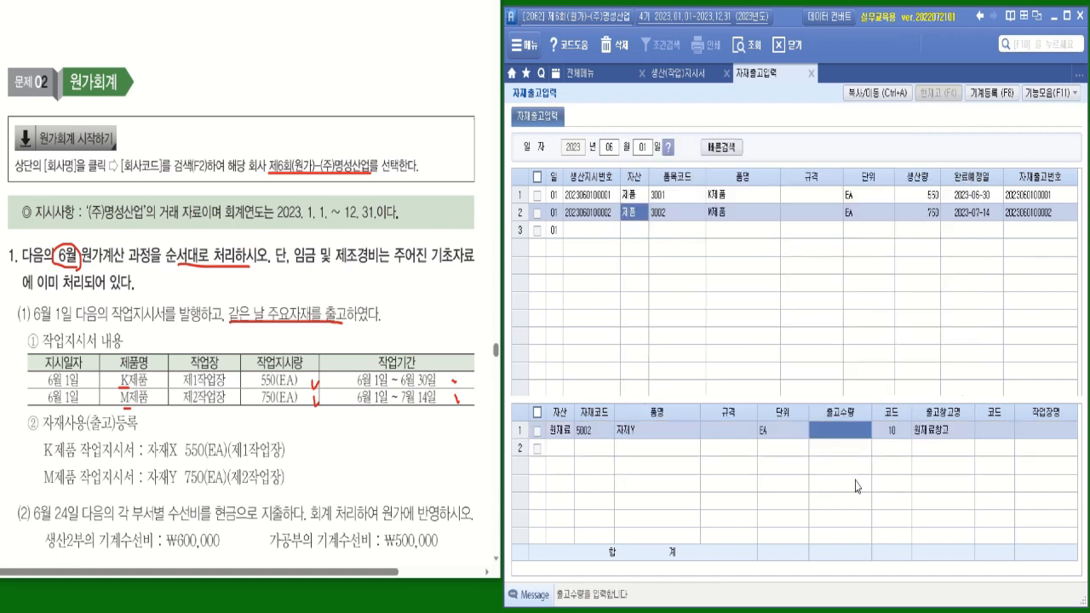
pyautogui.write('750')
pyautogui.press('Return')
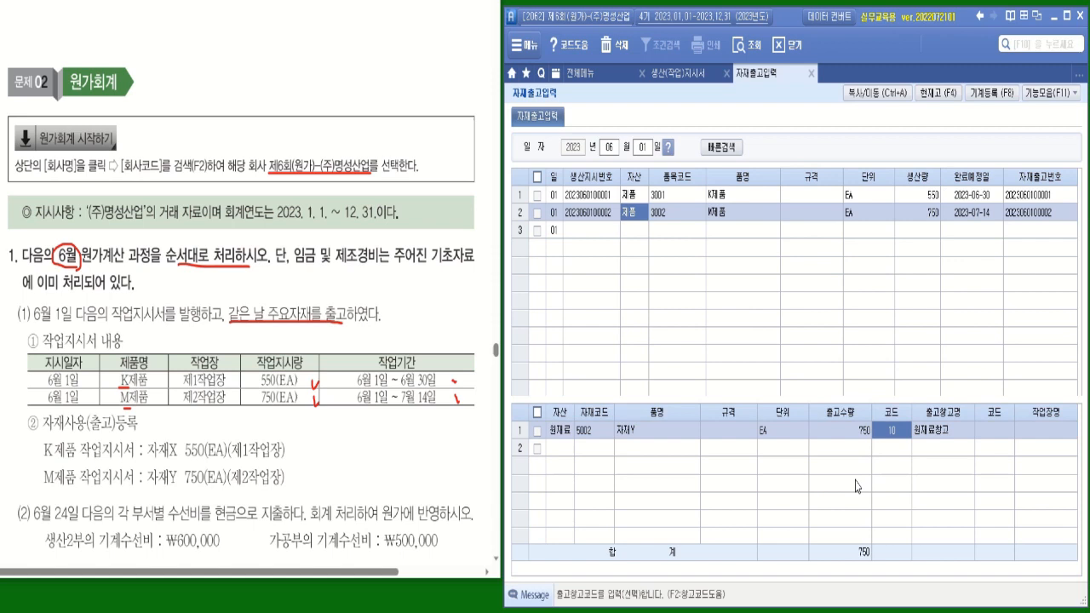
pyautogui.click(990, 429)
pyautogui.press('F2')
pyautogui.moveTo(873, 298); pyautogui.dragTo(874, 342)
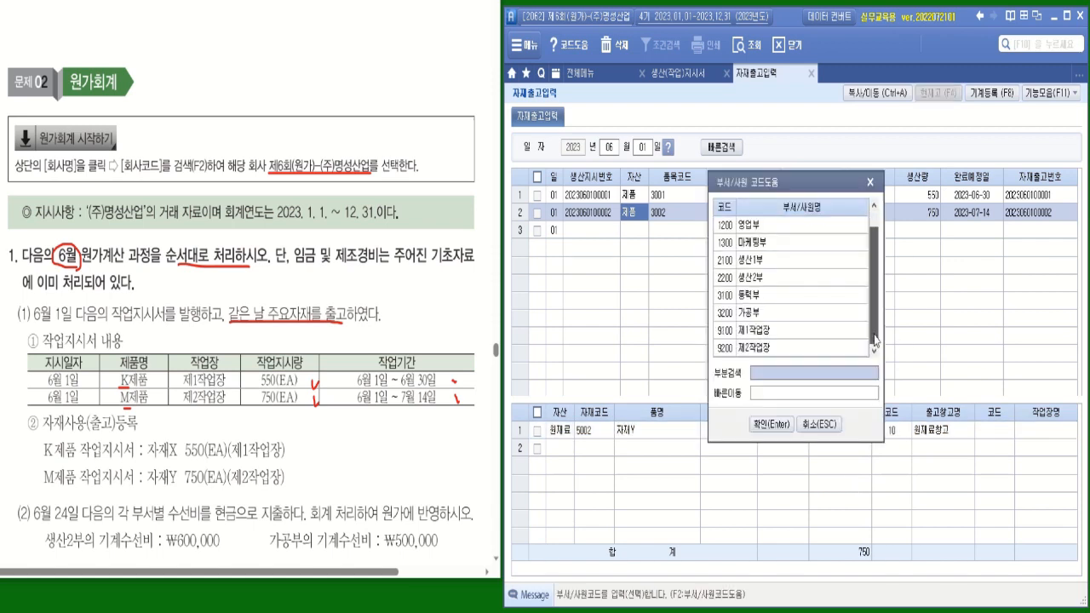
pyautogui.doubleClick(780, 354)
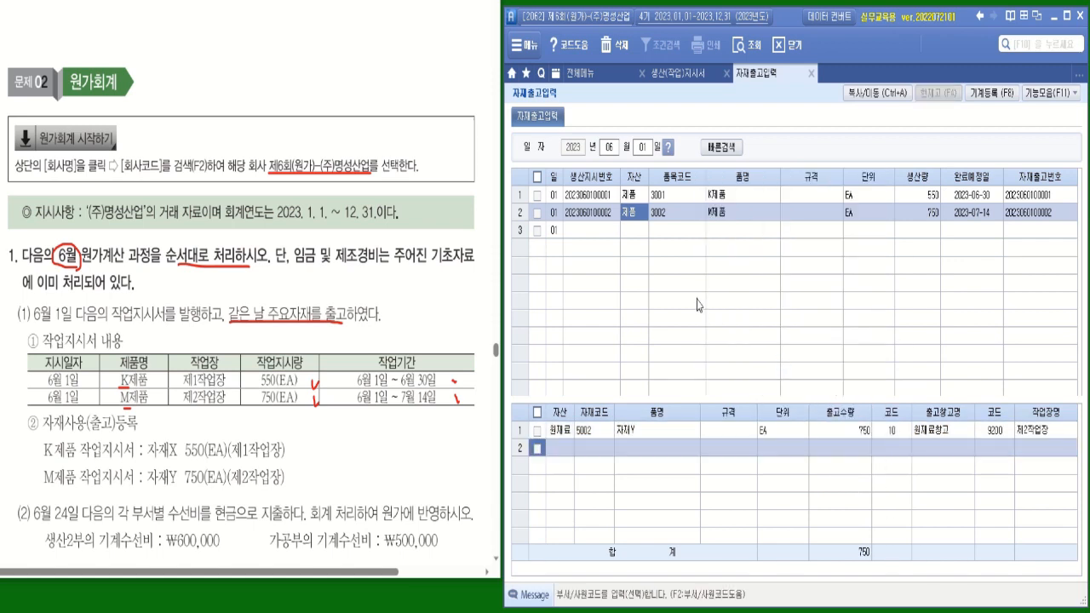
pyautogui.click(629, 228)
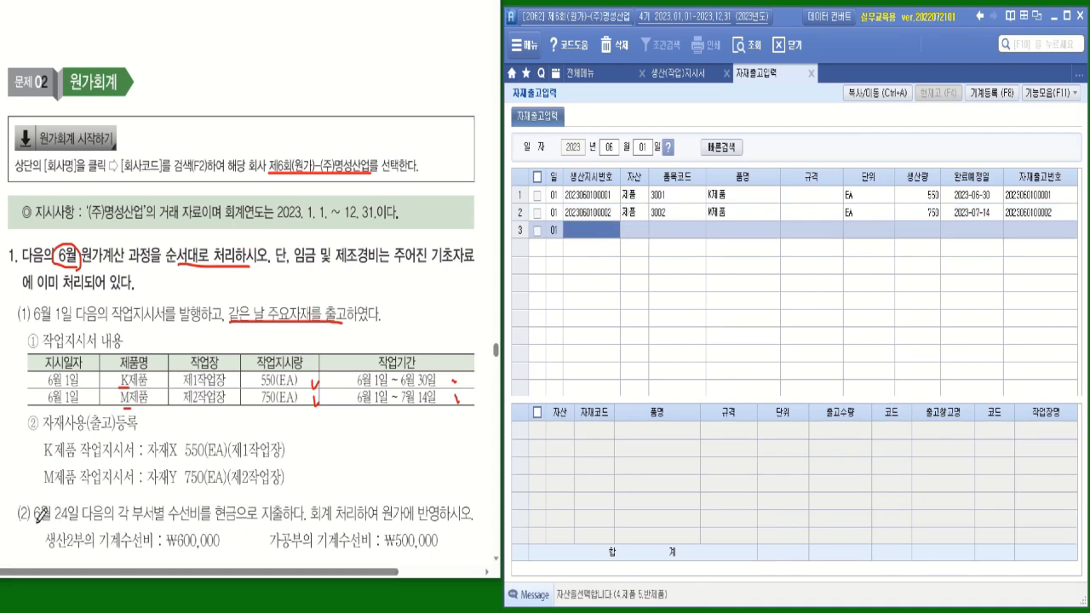
pyautogui.moveTo(37, 521); pyautogui.dragTo(68, 522)
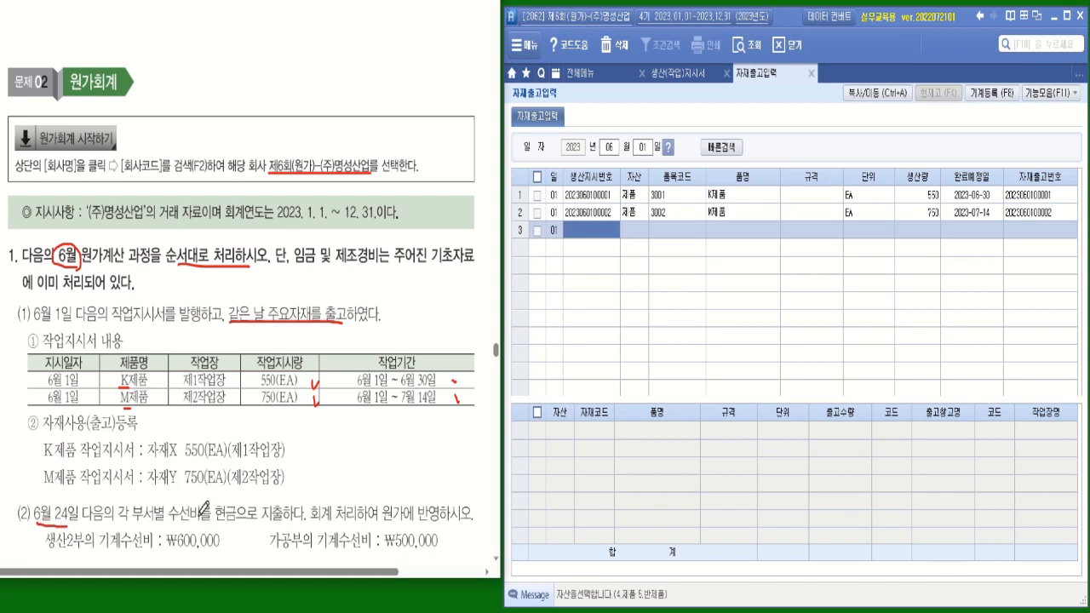
pyautogui.moveTo(204, 509)
pyautogui.mouseDown()
pyautogui.moveTo(175, 524)
pyautogui.moveTo(166, 505)
pyautogui.moveTo(304, 525)
pyautogui.mouseUp()
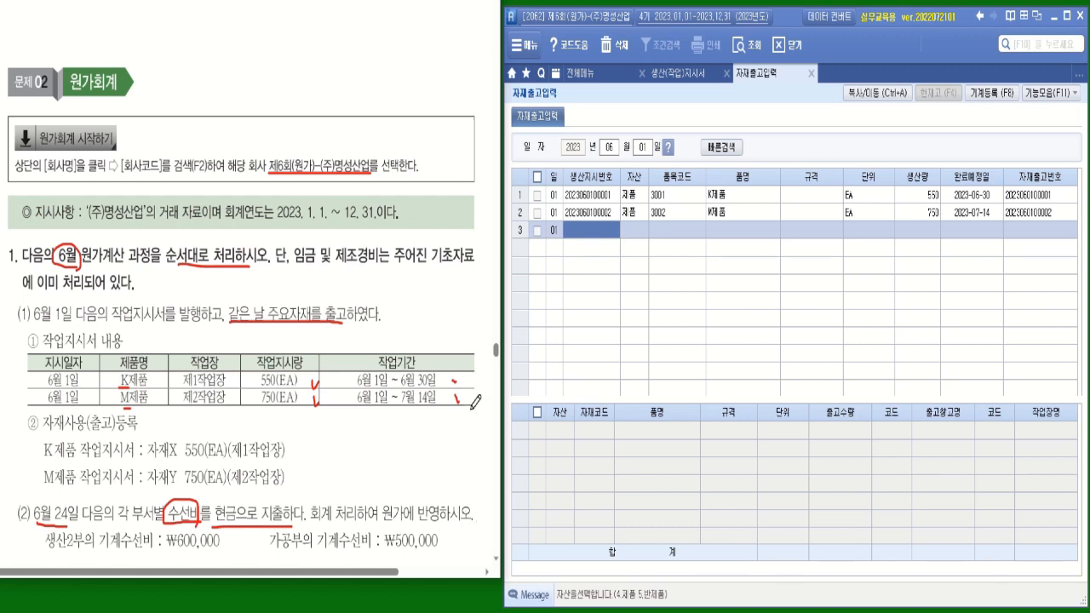
# - Open the general voucher entry (일반전표입력) in financial accounting and set the date to June 24
pyautogui.click(526, 55)
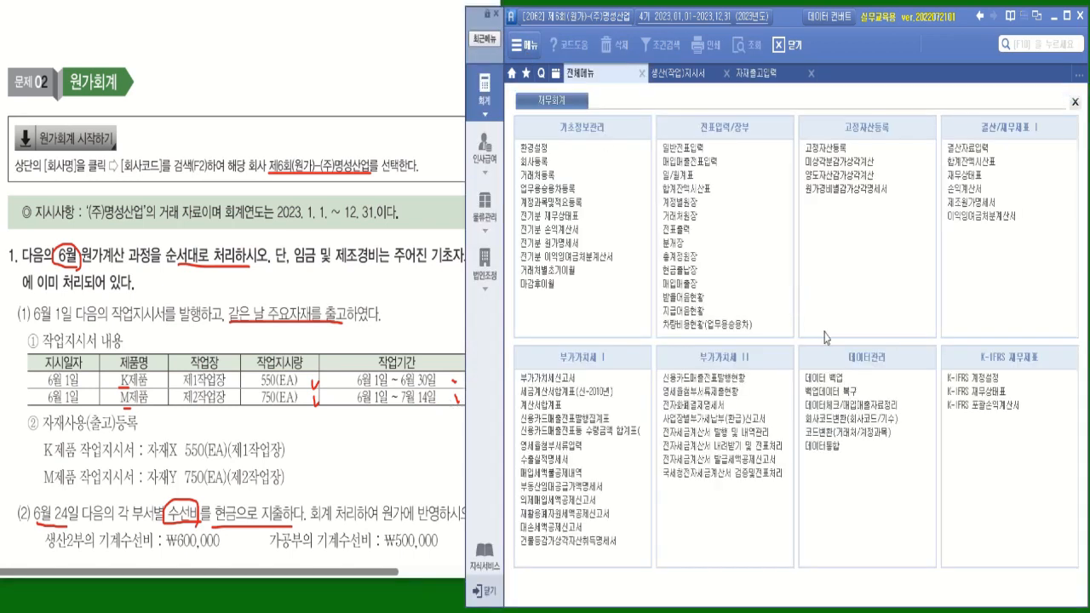
pyautogui.click(698, 146)
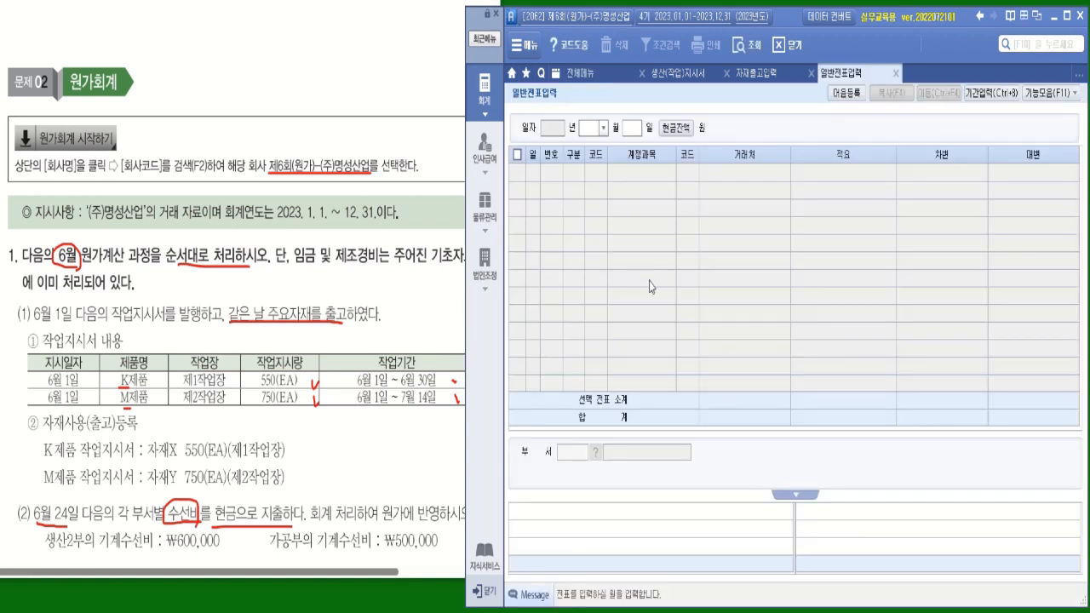
pyautogui.click(495, 15)
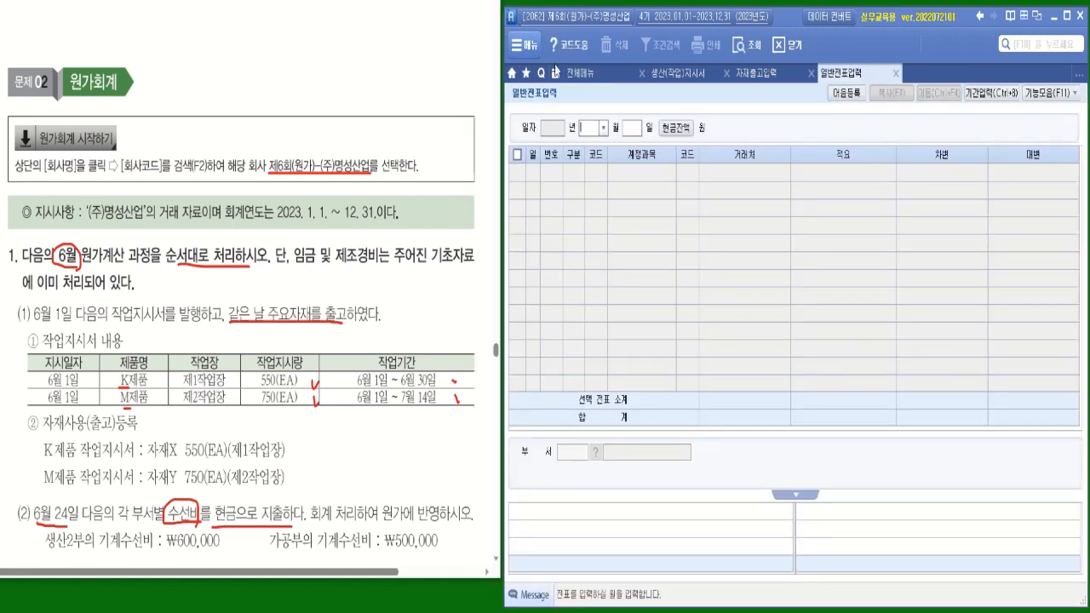
pyautogui.click(603, 127)
pyautogui.click(586, 203)
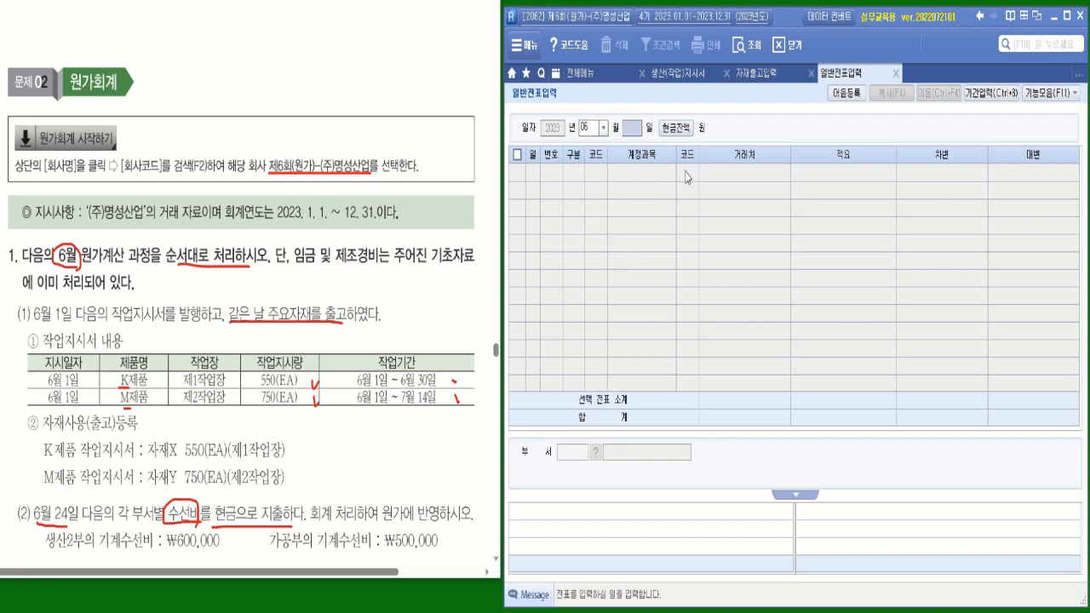
pyautogui.write('24')
pyautogui.press('Return')
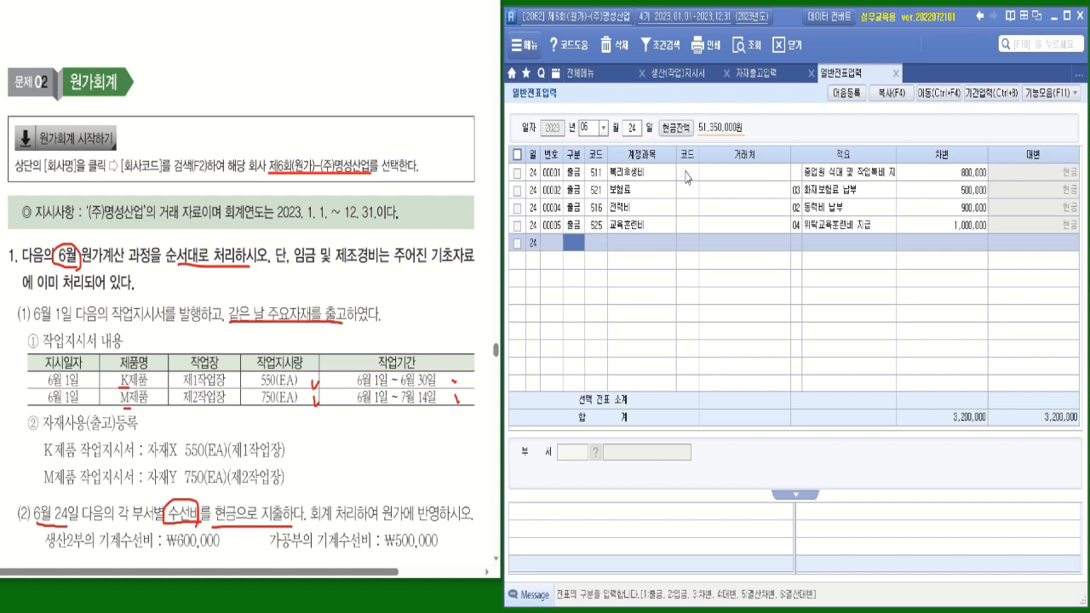
# - Add a debit (차변) line to the June 24 voucher for account 수선비 (520) with amount 600,000
pyautogui.write('3')
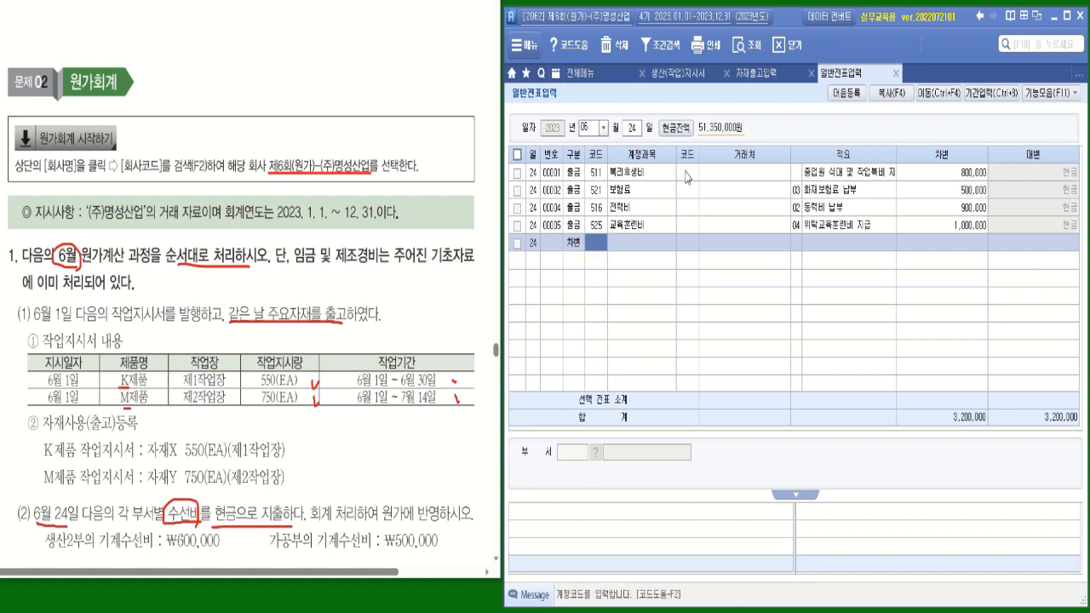
pyautogui.write('수선')
pyautogui.press('Return')
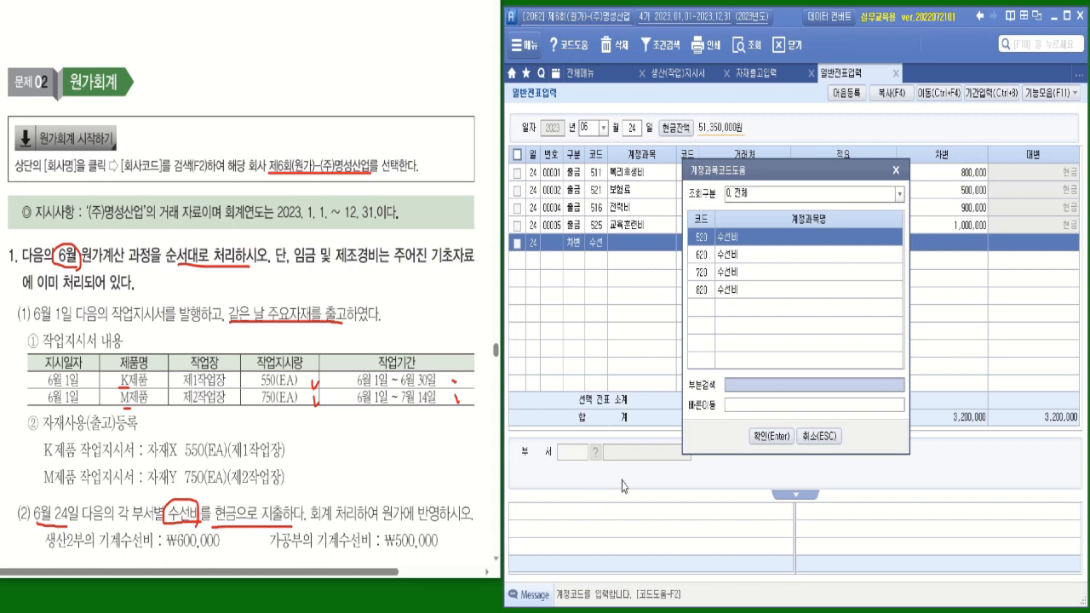
pyautogui.doubleClick(737, 244)
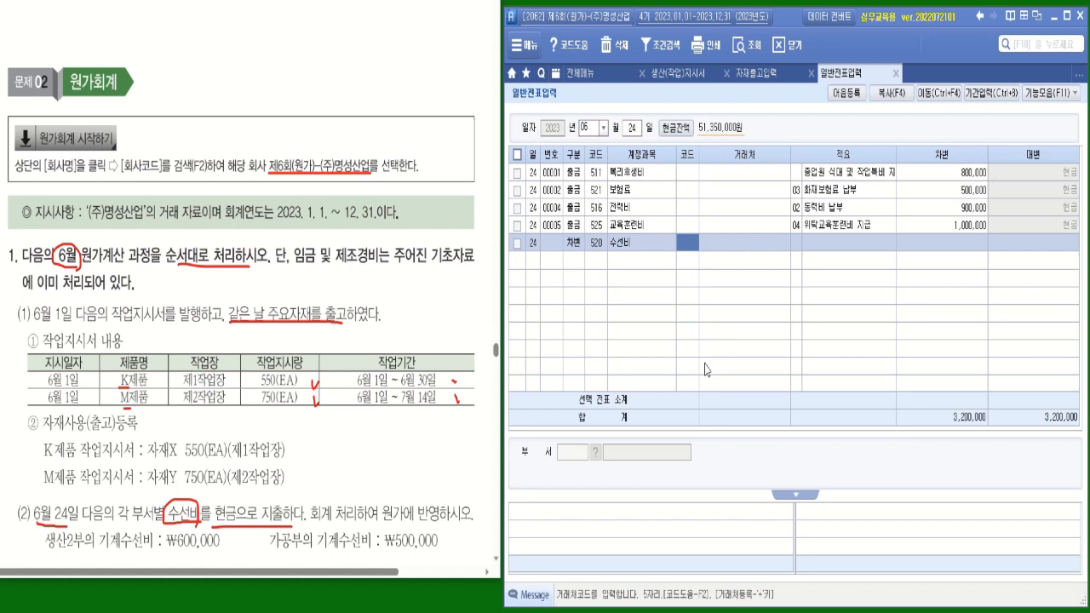
pyautogui.click(965, 245)
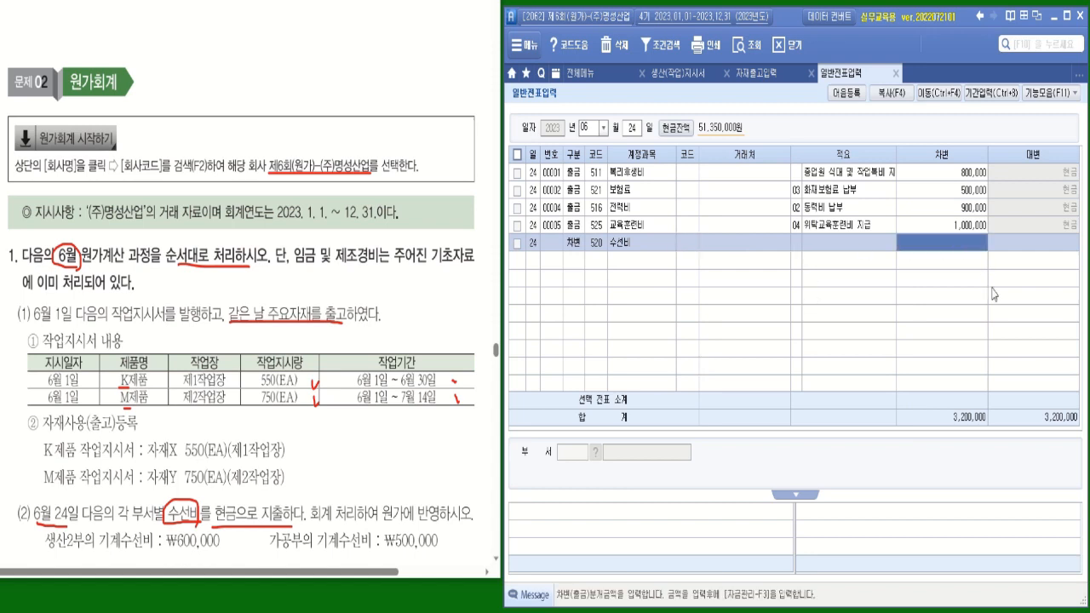
pyautogui.write('6000000')
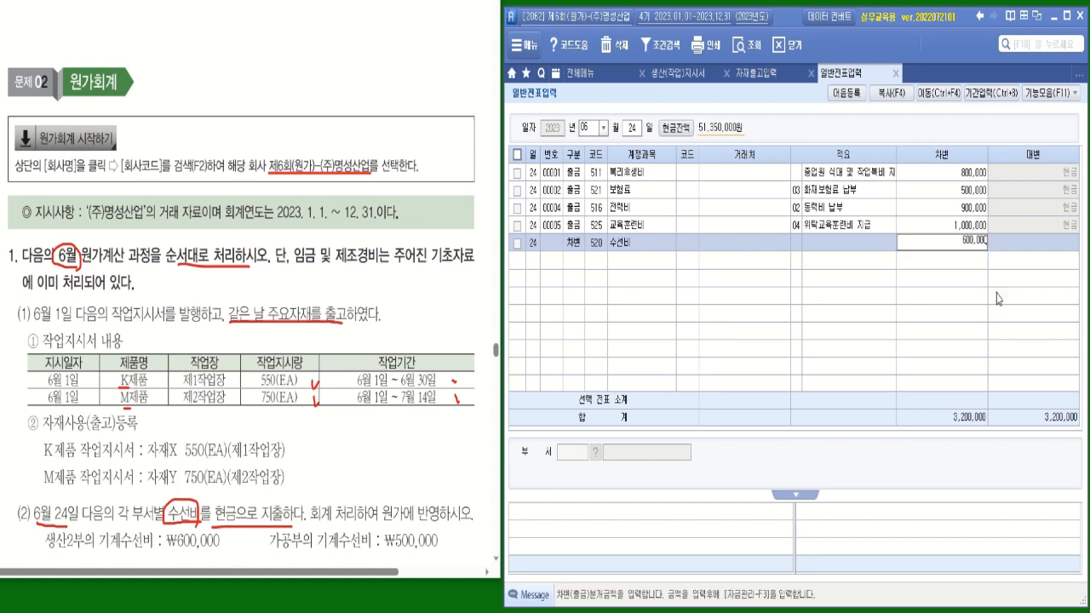
pyautogui.press('Return')
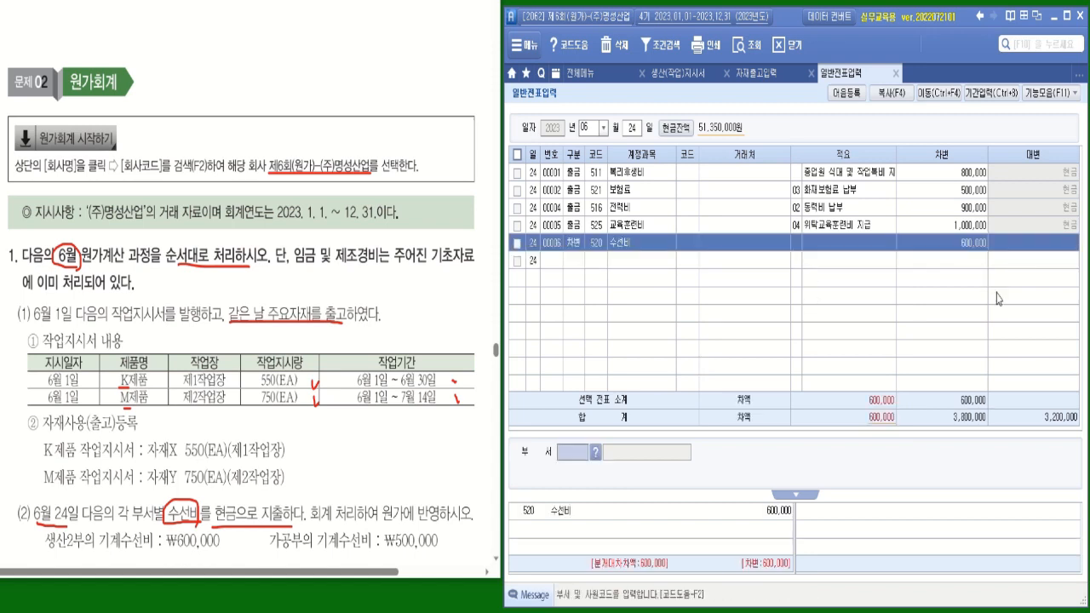
# - Assign department 생산2부 (2200) to the 600,000 수선비 debit line
pyautogui.click(596, 452)
pyautogui.click(763, 304)
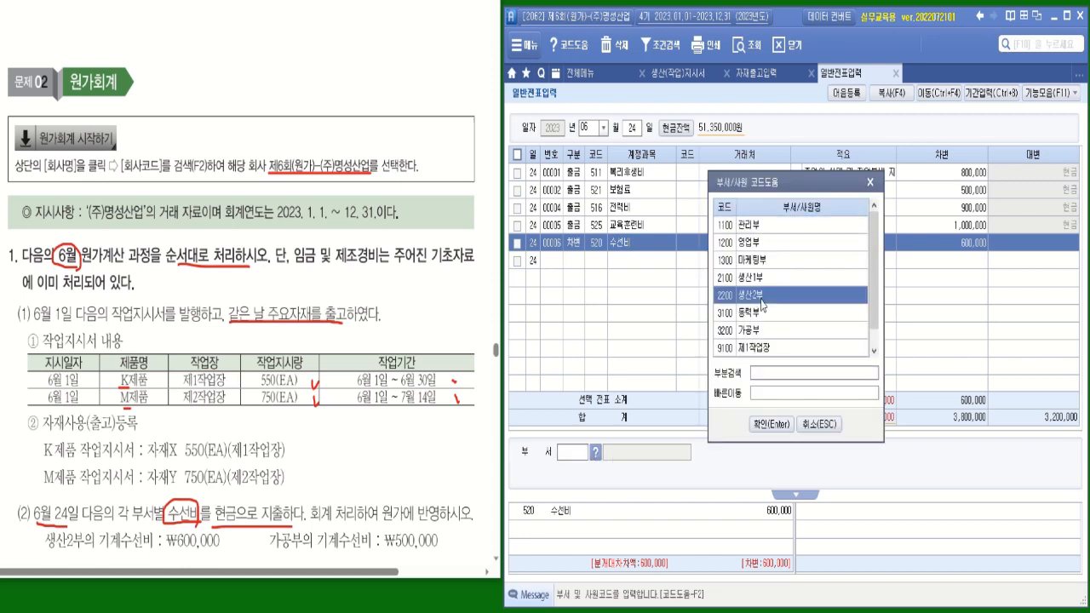
pyautogui.doubleClick(763, 304)
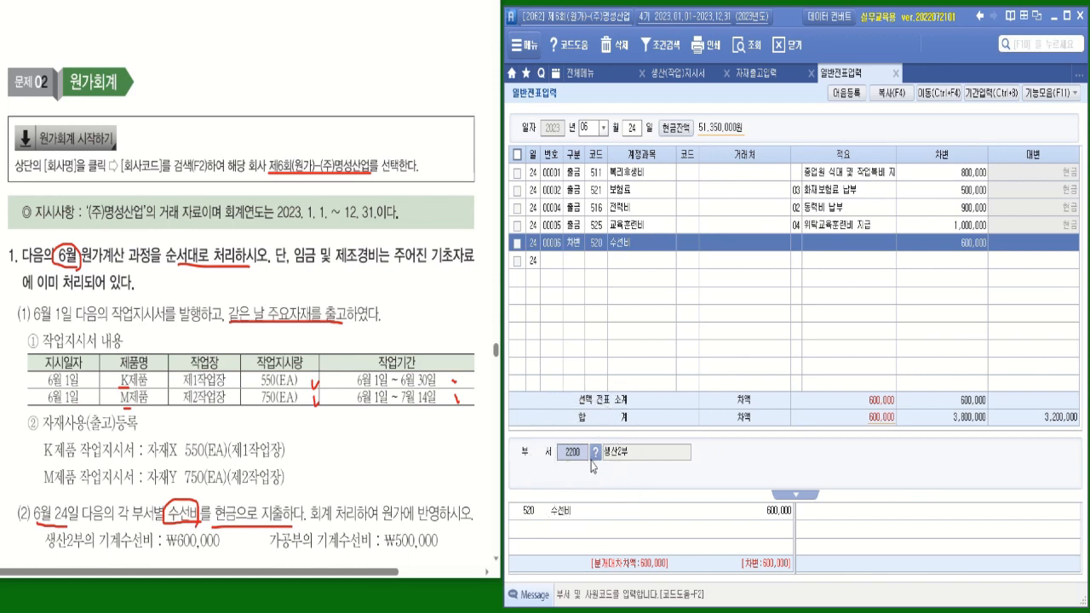
# - Add a second debit (차변) line to the June 24 voucher for account 수선비 (520) with amount 500,000
pyautogui.click(578, 262)
pyautogui.write('3')
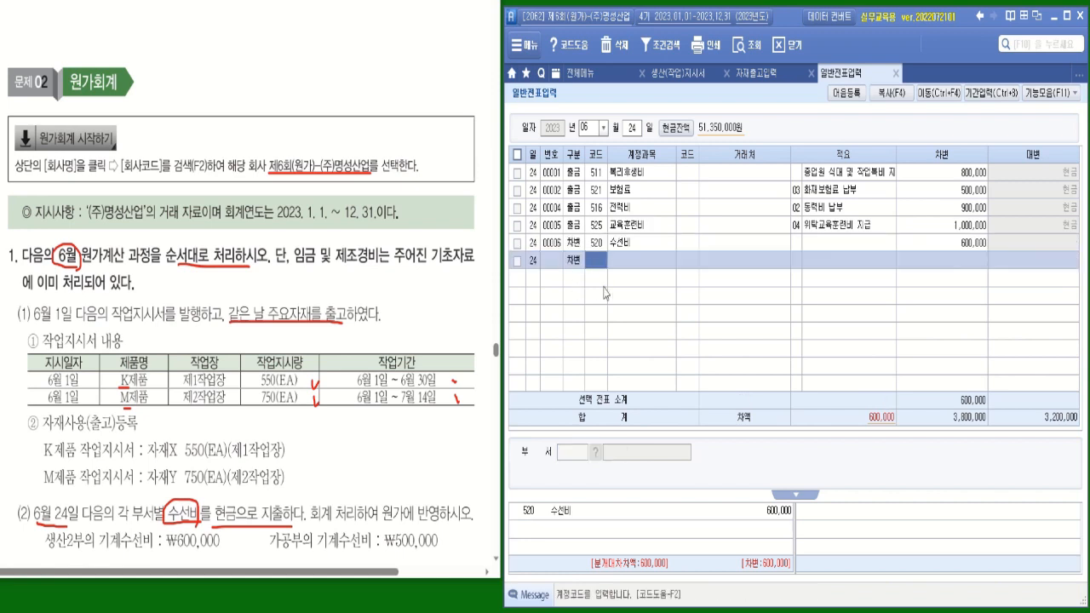
pyautogui.write('520')
pyautogui.press('Return')
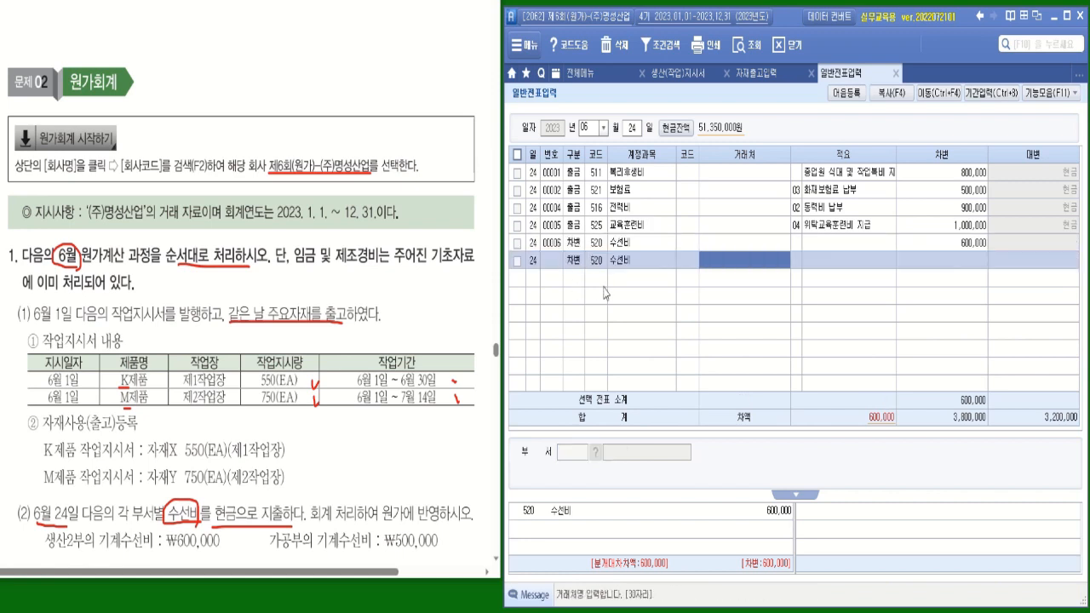
pyautogui.press('Return')
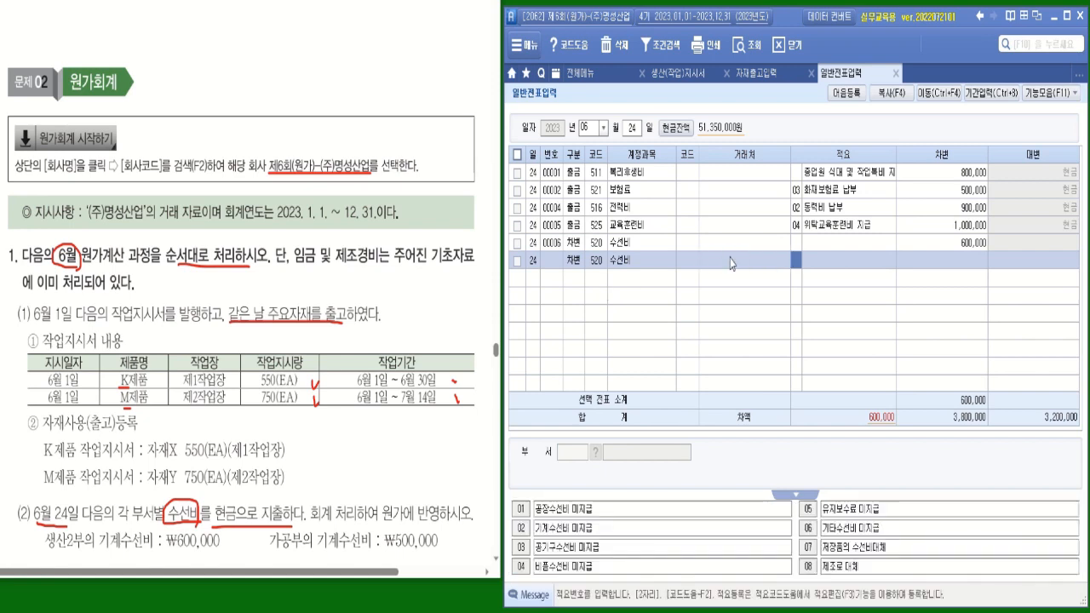
pyautogui.click(967, 266)
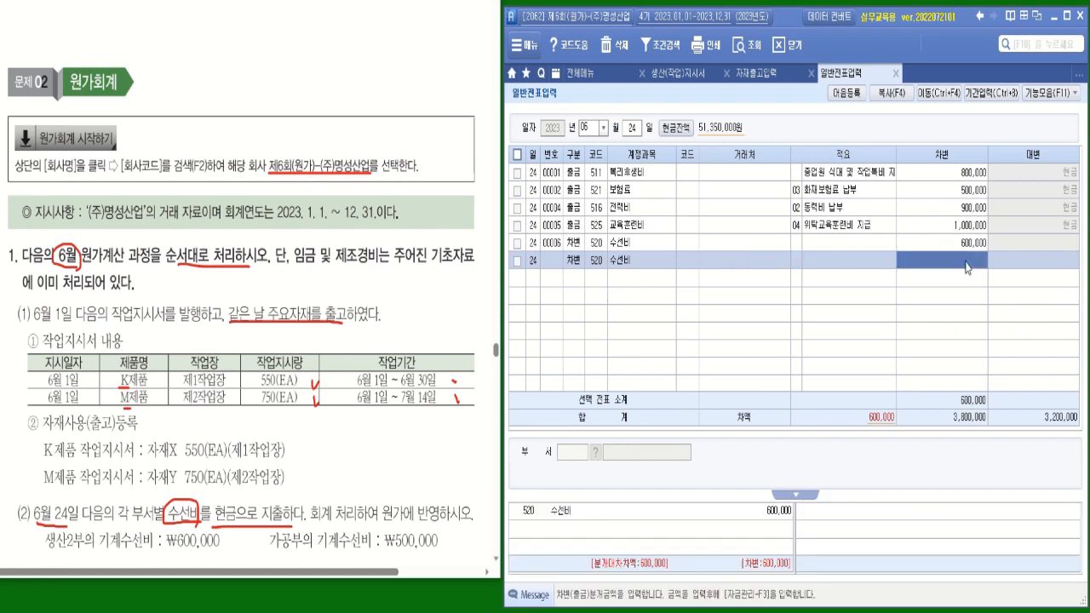
pyautogui.write('5000000')
pyautogui.press('Return')
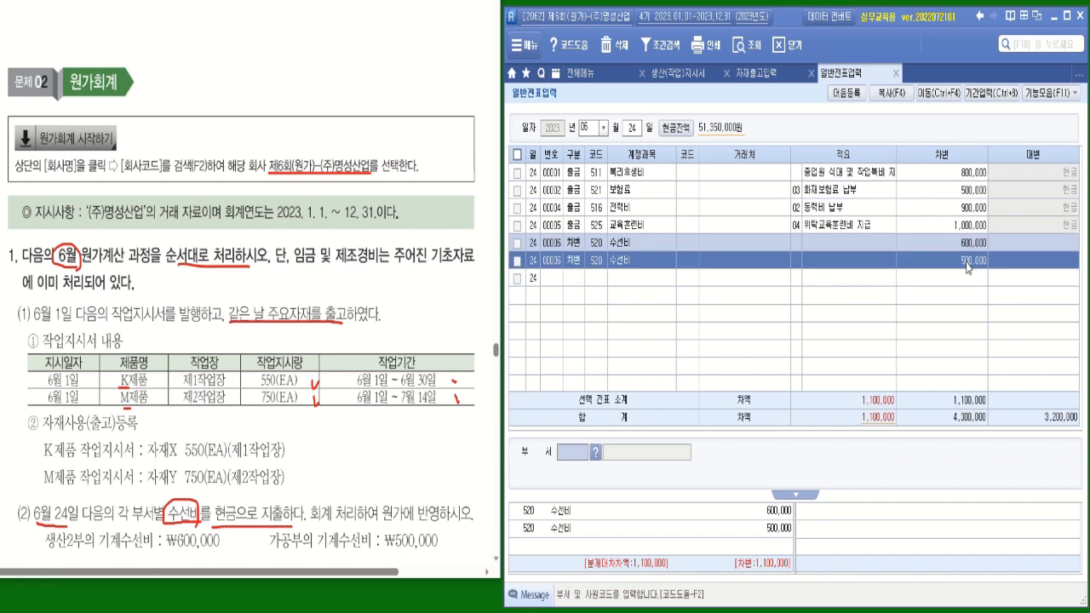
# - Assign department 가공부 (3200) to the 500,000 수선비 debit line
pyautogui.click(596, 453)
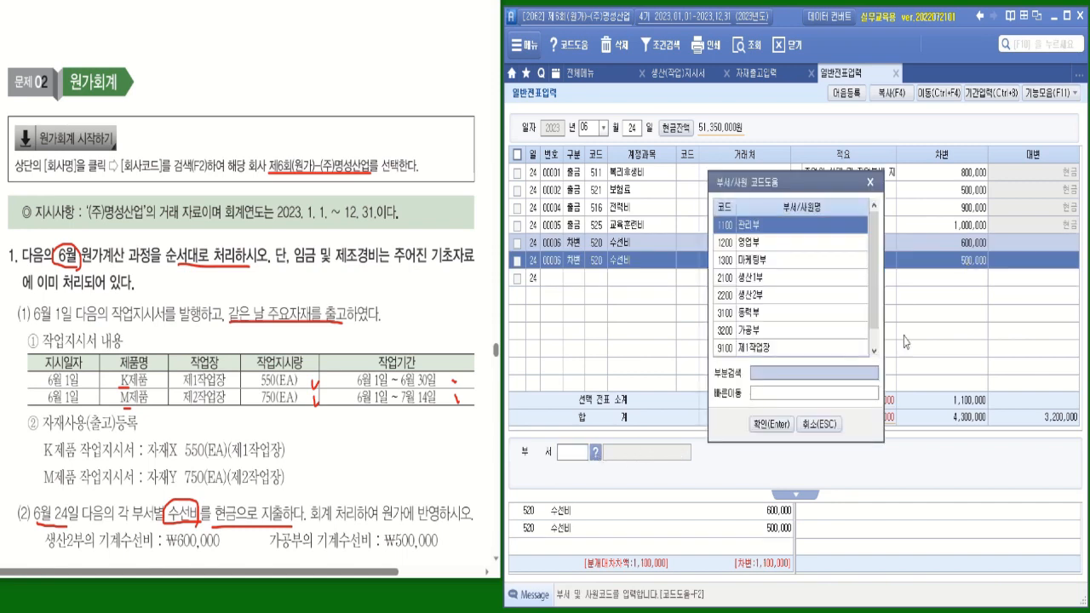
pyautogui.click(759, 338)
pyautogui.doubleClick(759, 338)
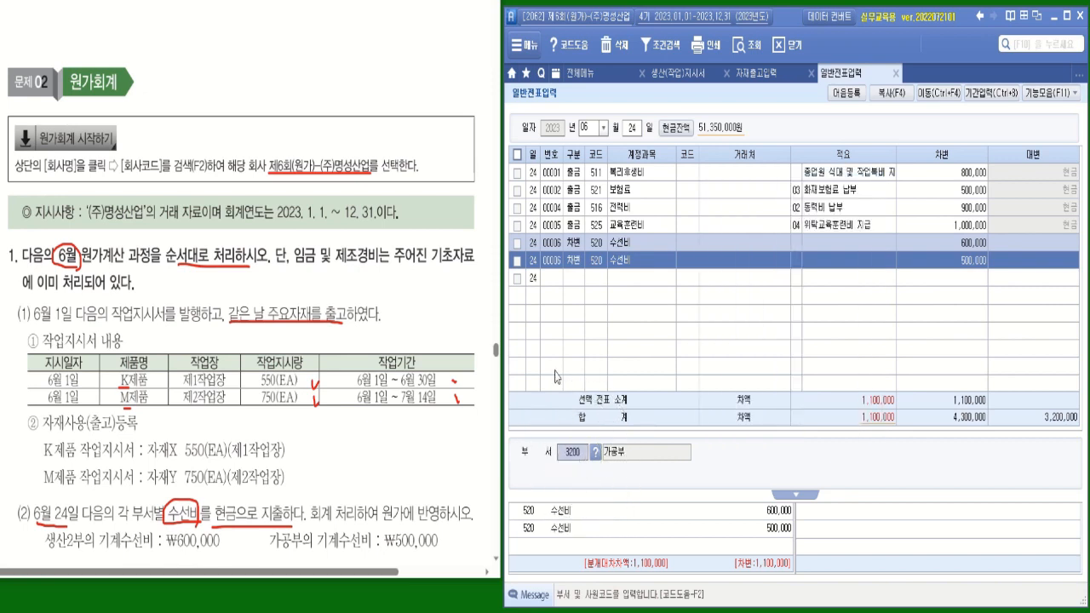
# - Add a credit (대변) line for account 현금 (101) with amount 1,100,000 and check the department of the second 수선비 line
pyautogui.click(579, 281)
pyautogui.write('4')
pyautogui.press('Return')
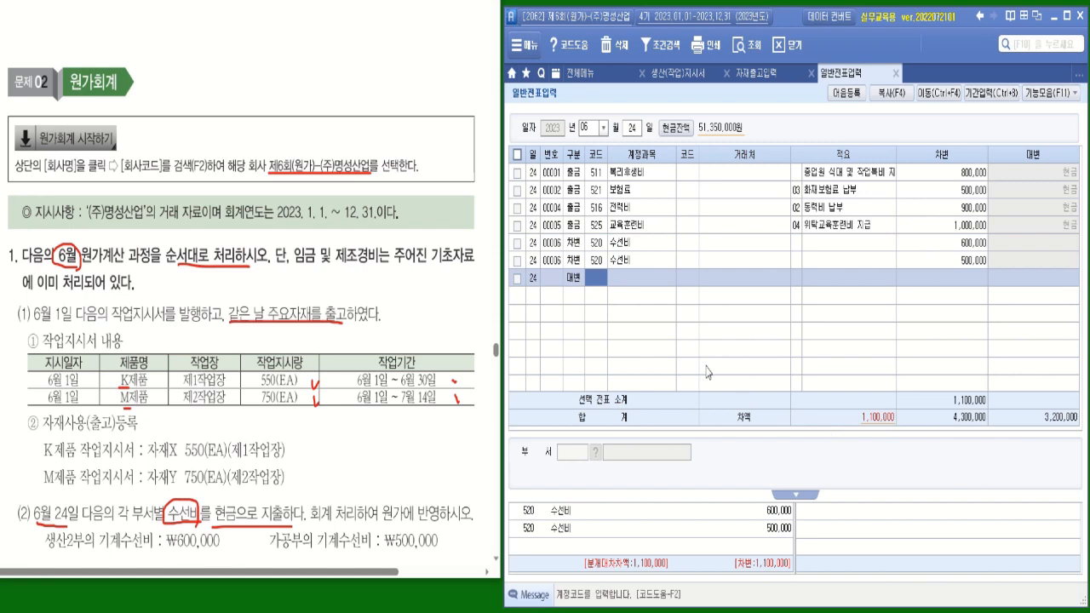
pyautogui.write('101')
pyautogui.press('Return')
pyautogui.press('Return')
pyautogui.press('Return')
pyautogui.press('Return')
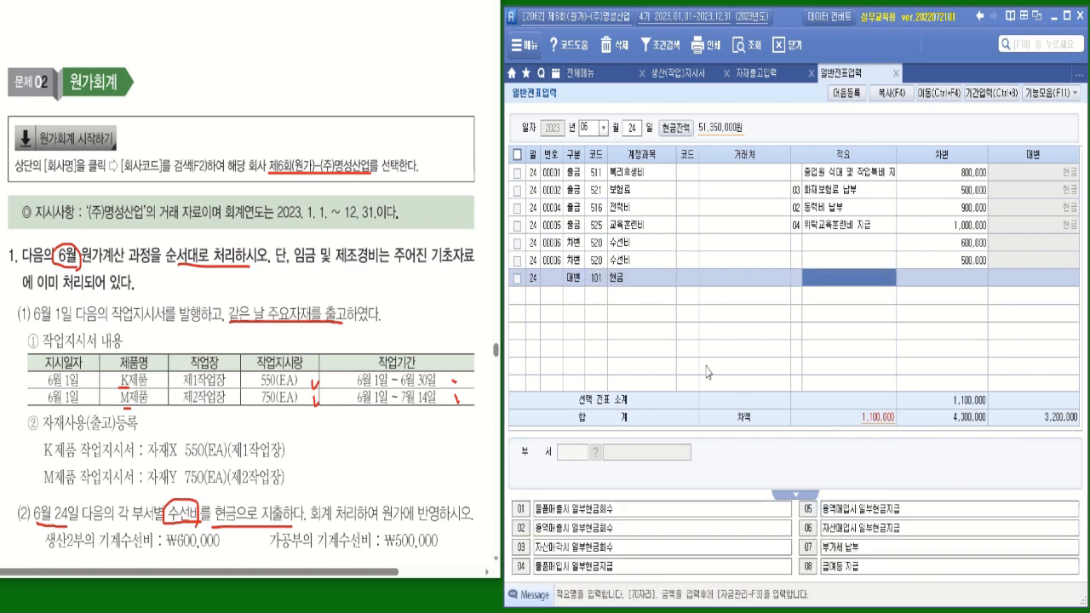
pyautogui.write('1100000')
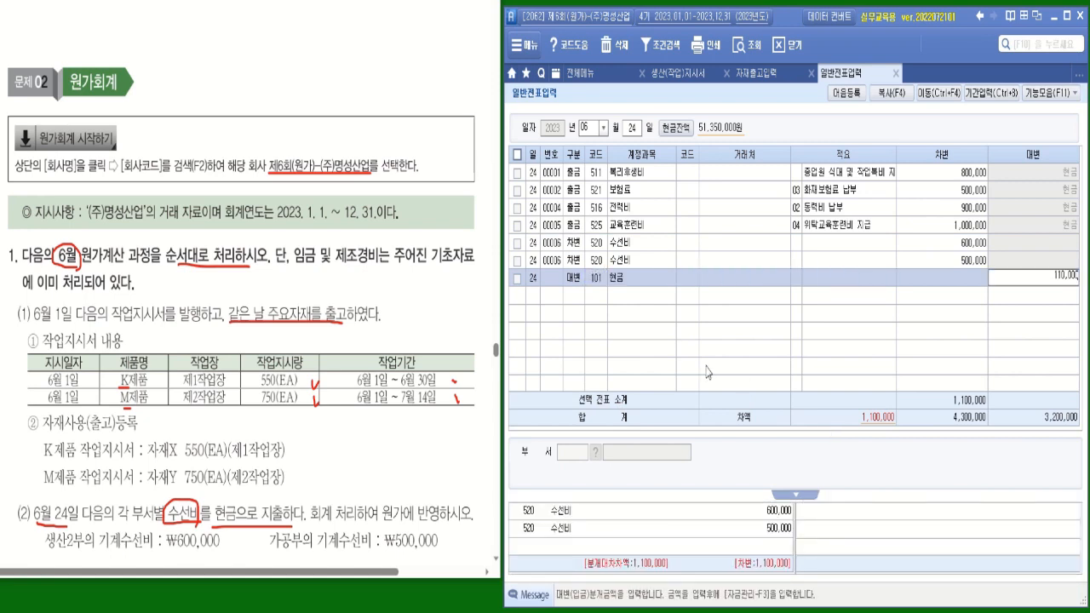
pyautogui.press('Return')
pyautogui.click(580, 301)
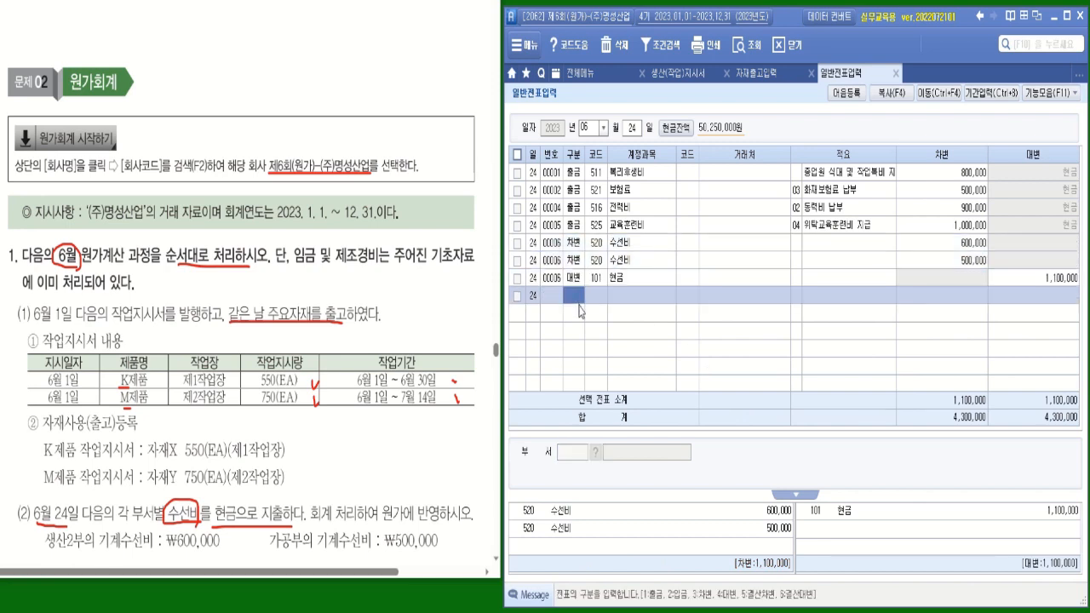
pyautogui.click(581, 261)
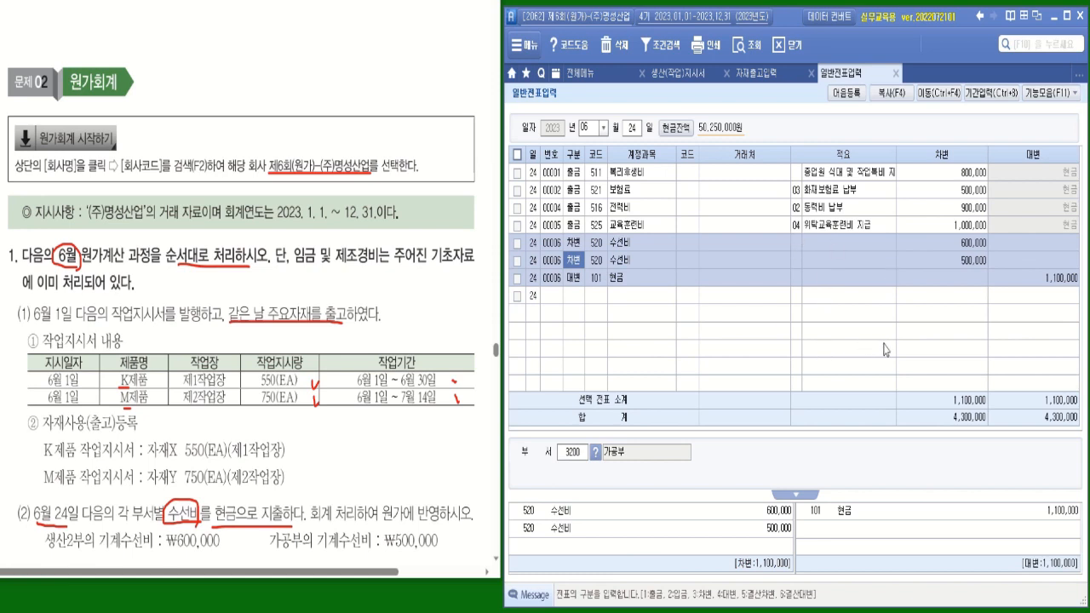
pyautogui.click(578, 296)
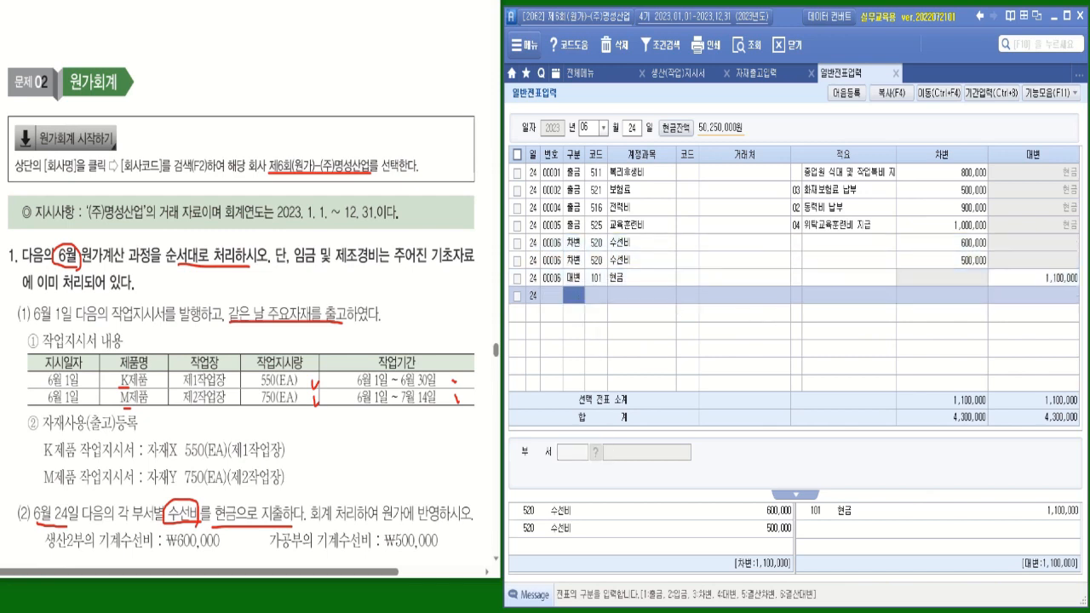
# - Open the production receipt entry (생산입고입력) in logistics management and set the date to June 30
pyautogui.scroll(-5, 247, 290)
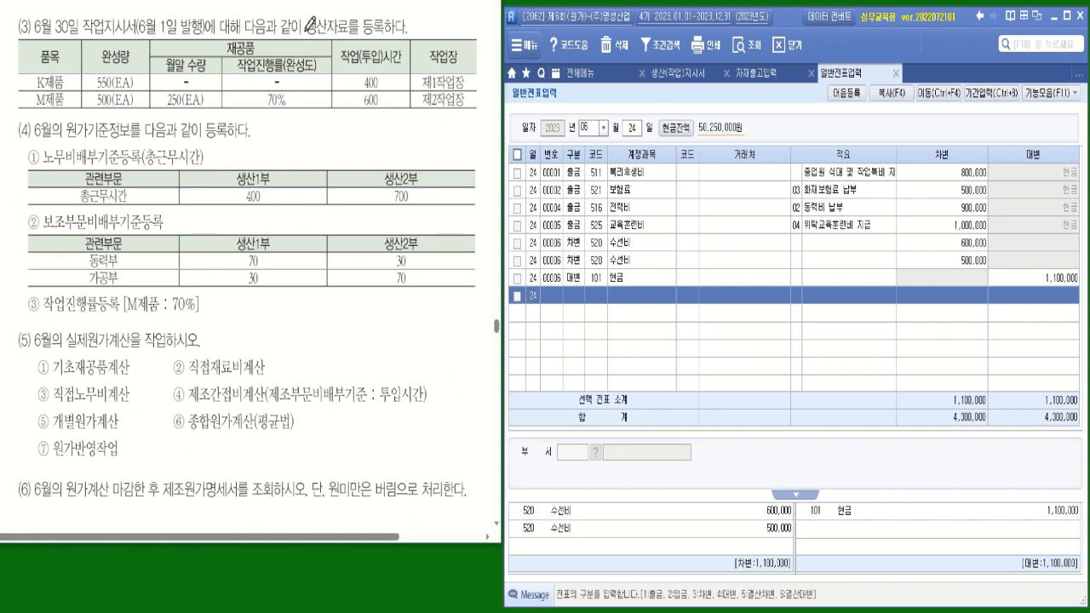
pyautogui.moveTo(305, 37); pyautogui.dragTo(358, 38)
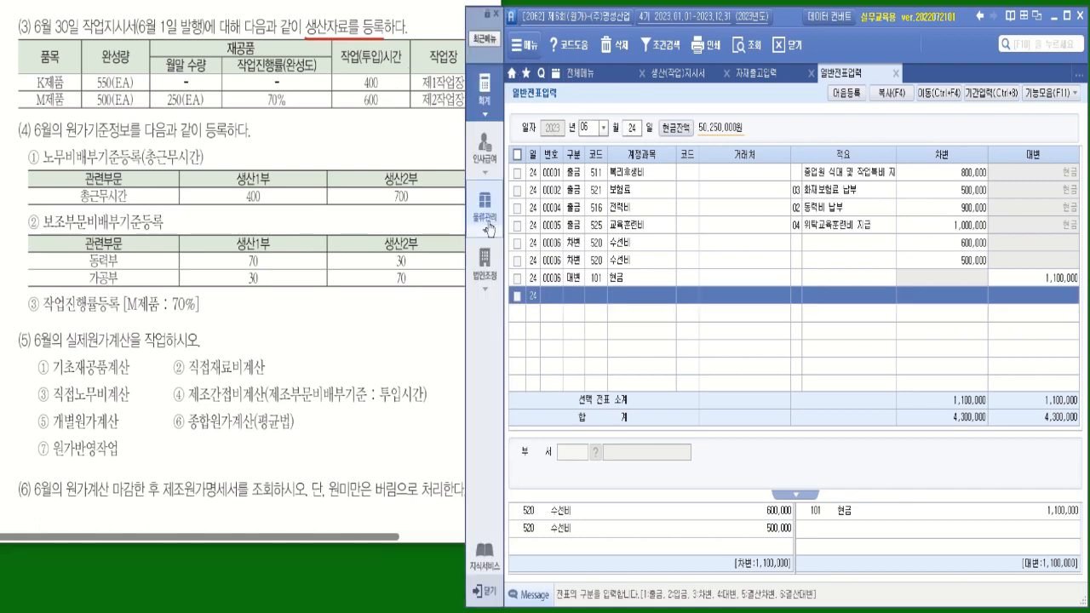
pyautogui.click(492, 213)
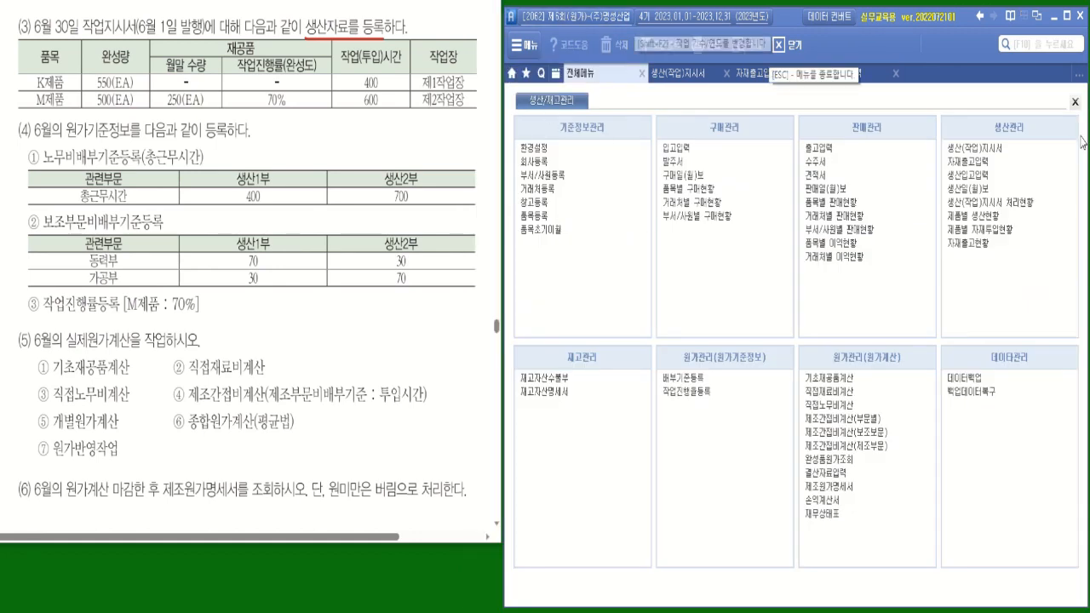
pyautogui.click(973, 175)
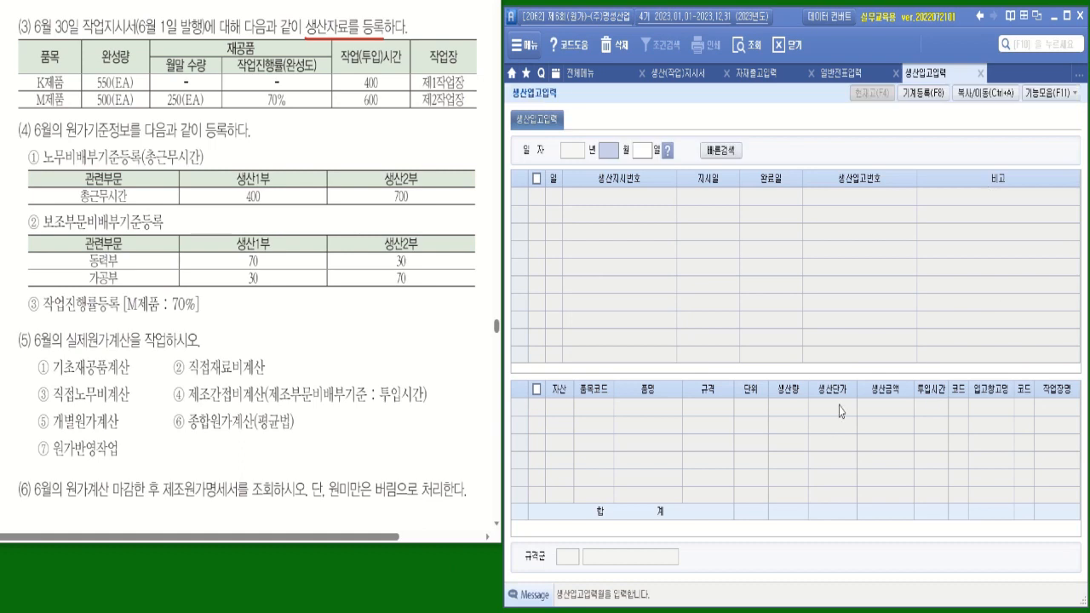
pyautogui.write('6')
pyautogui.press('Return')
pyautogui.write('30')
pyautogui.press('Return')
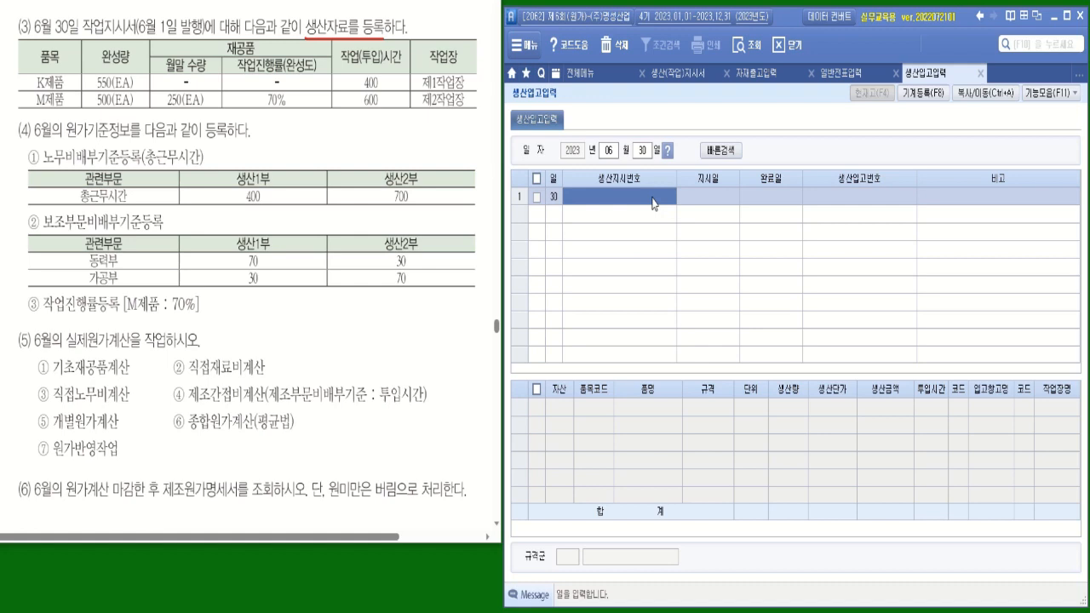
# - Load the K제품 production order into the first June 30 receipt row and set its input hours (투입시간) to 400
pyautogui.doubleClick(653, 200)
pyautogui.click(812, 547)
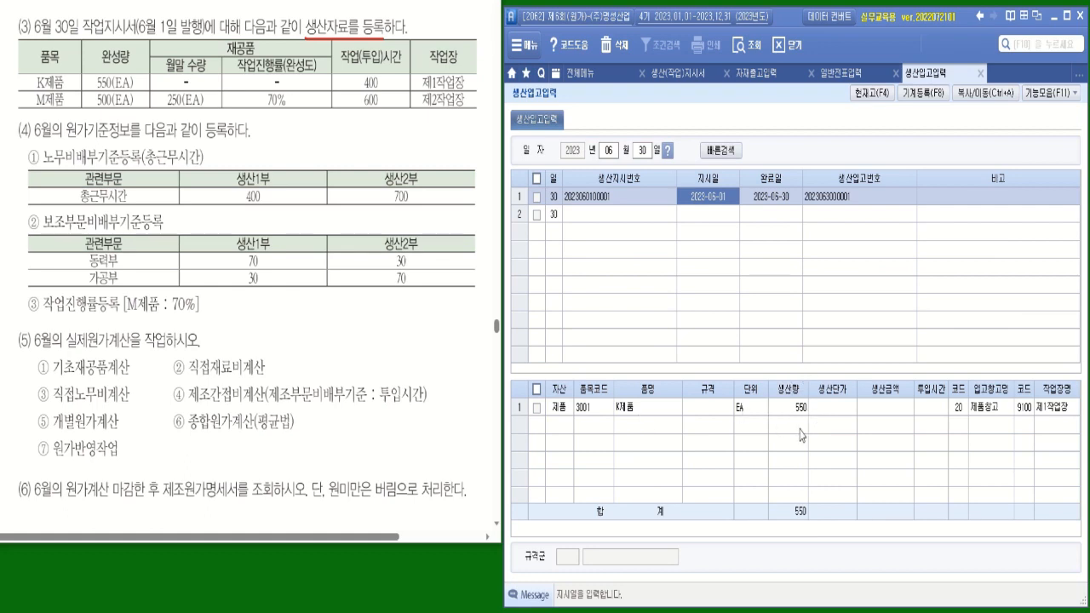
pyautogui.click(932, 408)
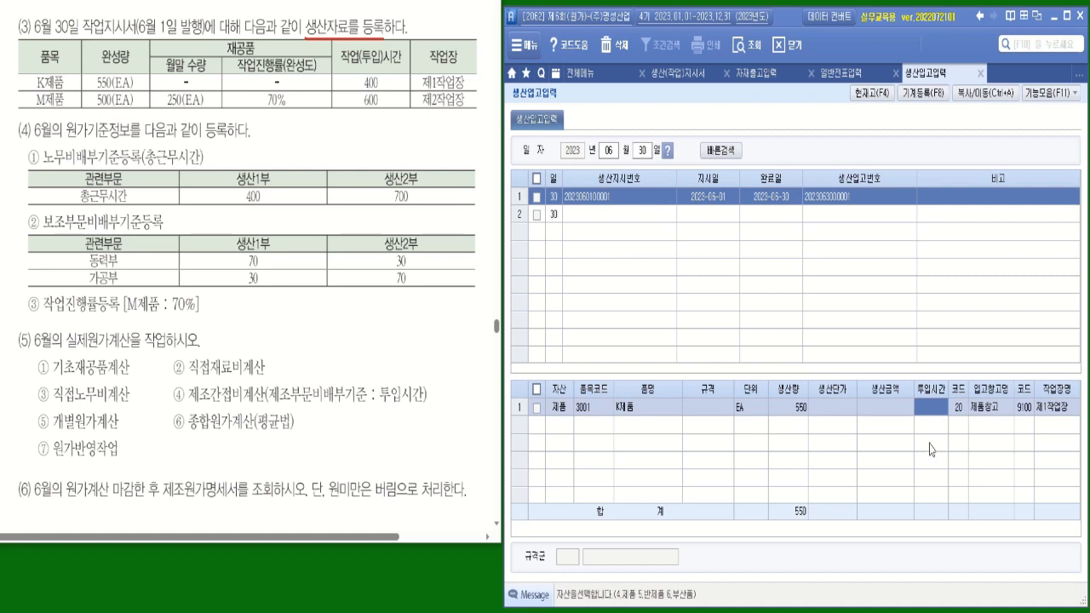
pyautogui.write('400')
pyautogui.press('Return')
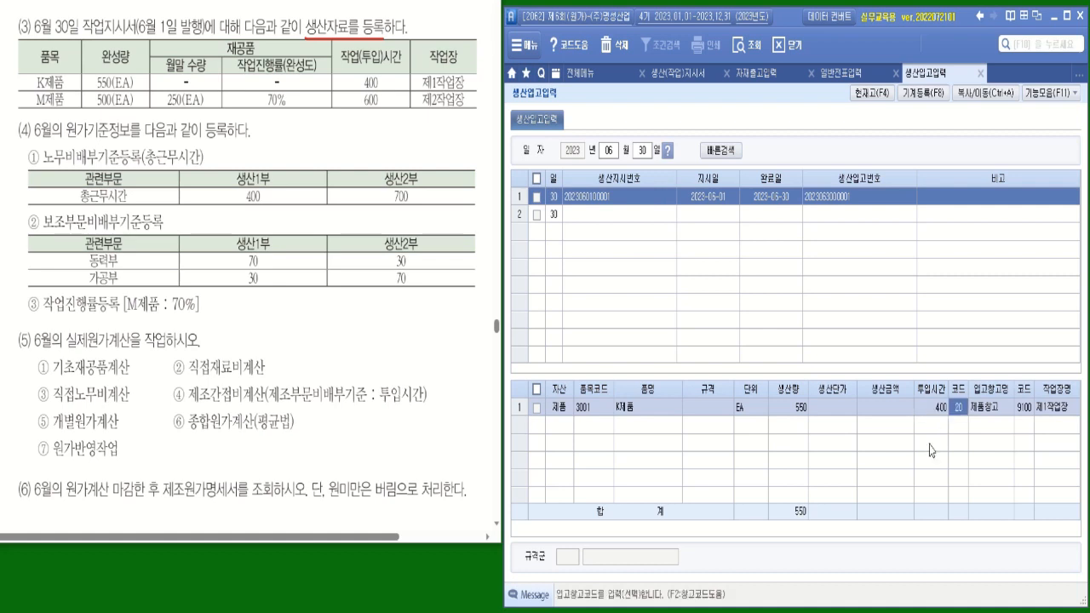
# - Load the M제품 production order into the second row of the June 30 production receipts
pyautogui.click(602, 222)
pyautogui.press('F2')
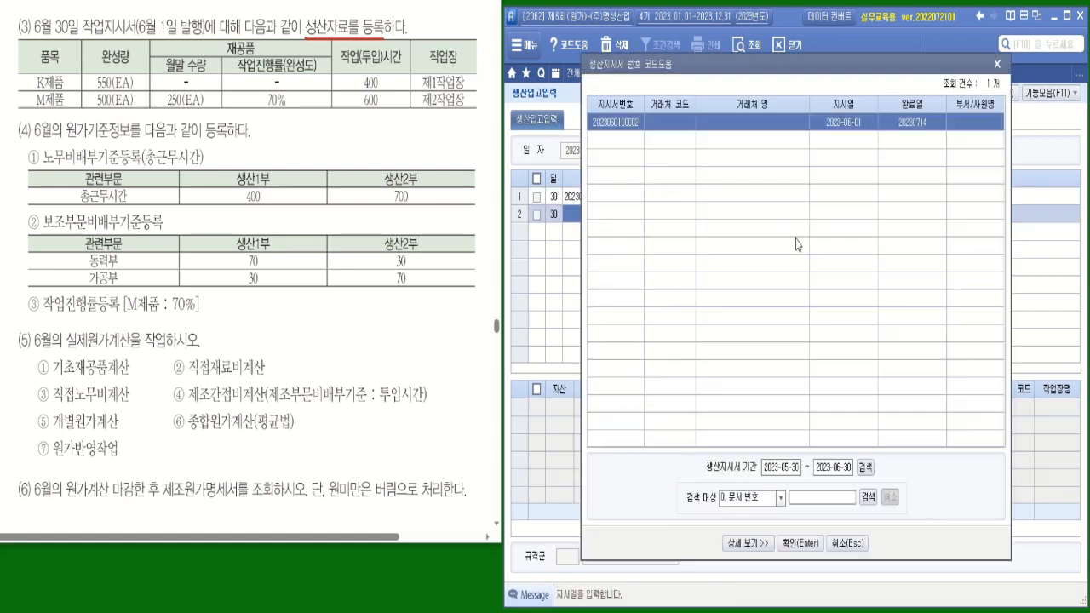
pyautogui.click(802, 544)
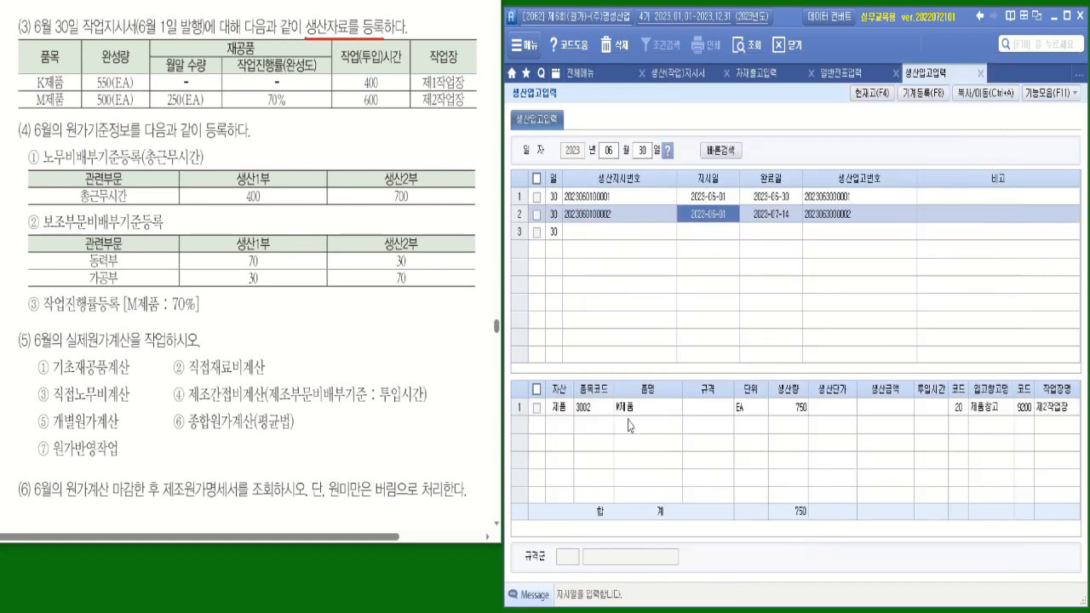
# - Set the M제품 receipt's production quantity (생산량) to 500 and its input hours (투입시간) to 600
pyautogui.click(805, 407)
pyautogui.write('500')
pyautogui.press('Return')
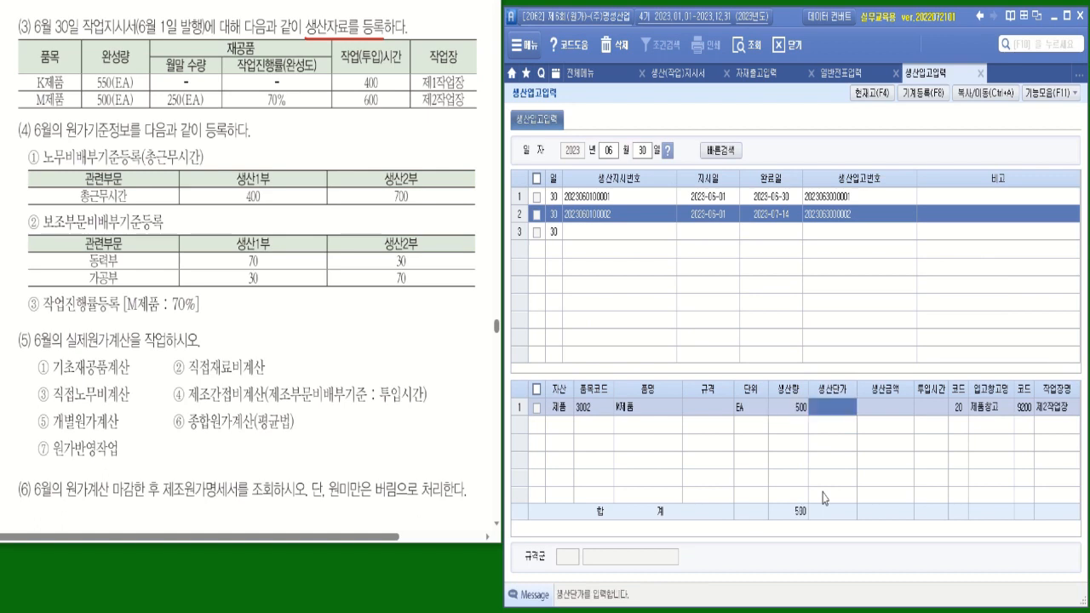
pyautogui.press('Return')
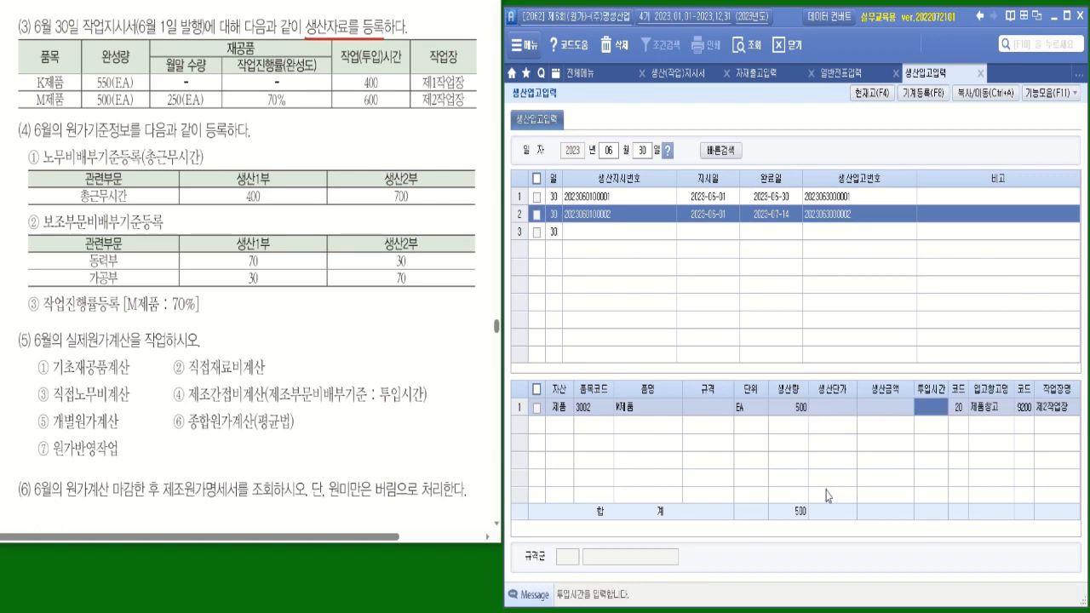
pyautogui.write('600')
pyautogui.press('Return')
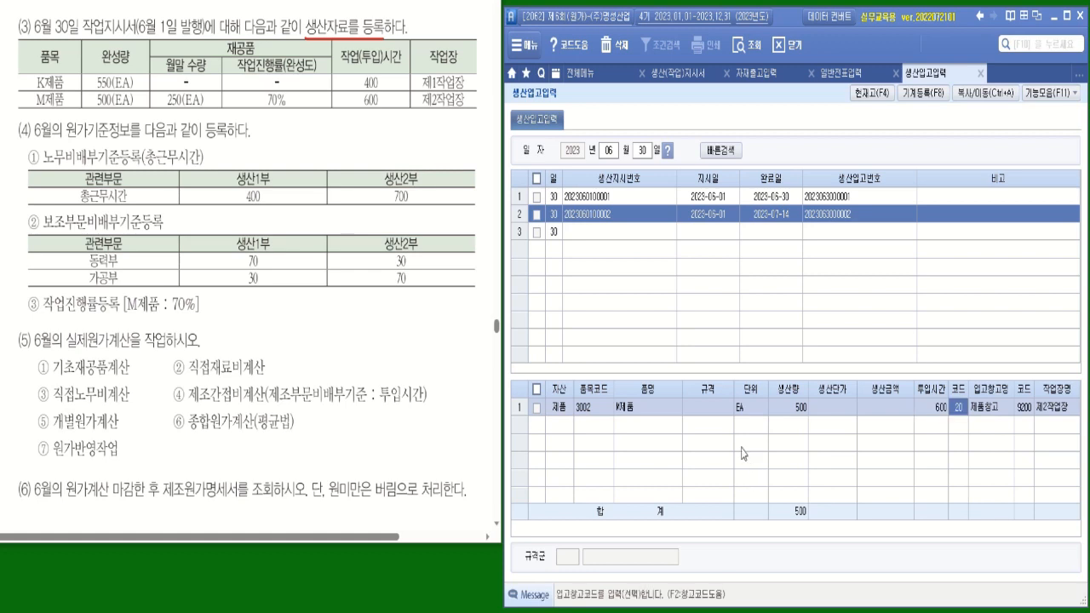
pyautogui.click(620, 231)
pyautogui.click(614, 214)
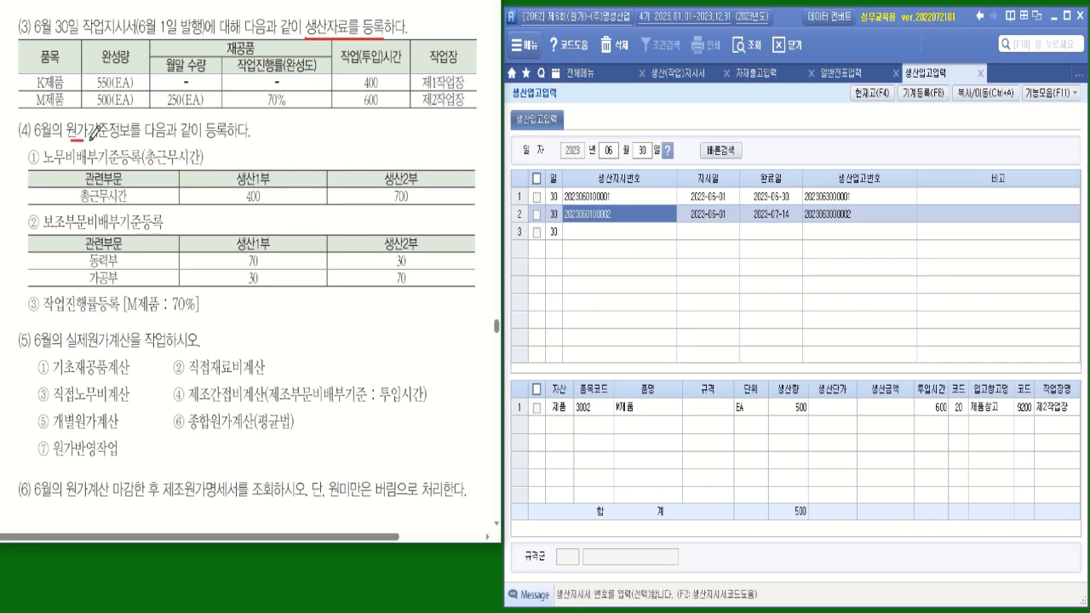
pyautogui.moveTo(72, 134); pyautogui.dragTo(128, 135)
pyautogui.moveTo(50, 165); pyautogui.dragTo(67, 165)
pyautogui.moveTo(45, 230); pyautogui.dragTo(67, 229)
pyautogui.moveTo(169, 171)
pyautogui.mouseDown()
pyautogui.moveTo(196, 150)
pyautogui.moveTo(181, 162)
pyautogui.mouseUp()
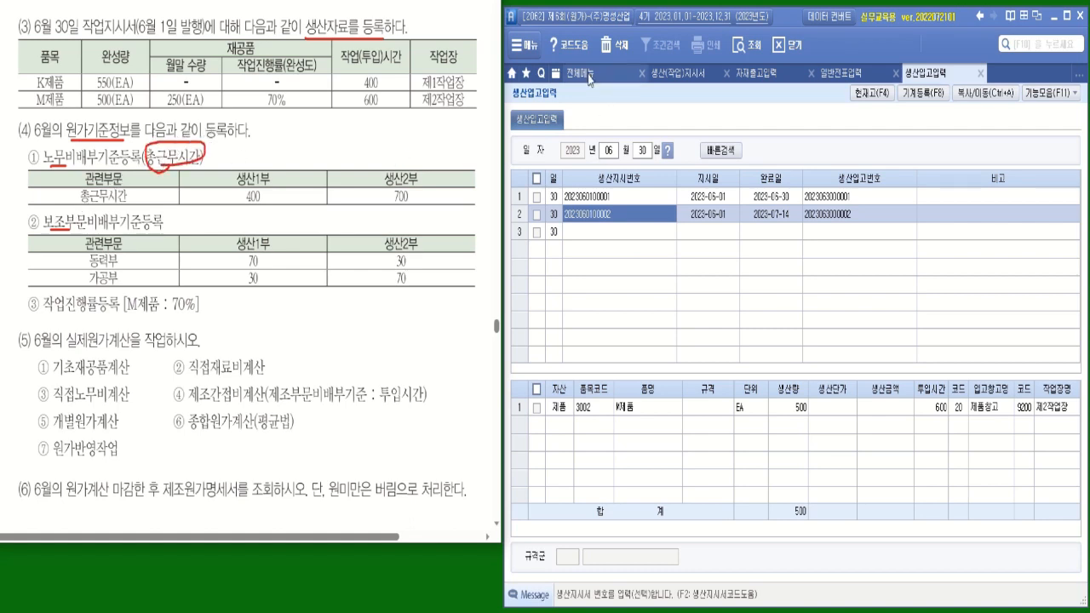
# - Open the allocation standard registration (배부기준등록) and generate the current-month labor cost allocation data for June
pyautogui.click(587, 75)
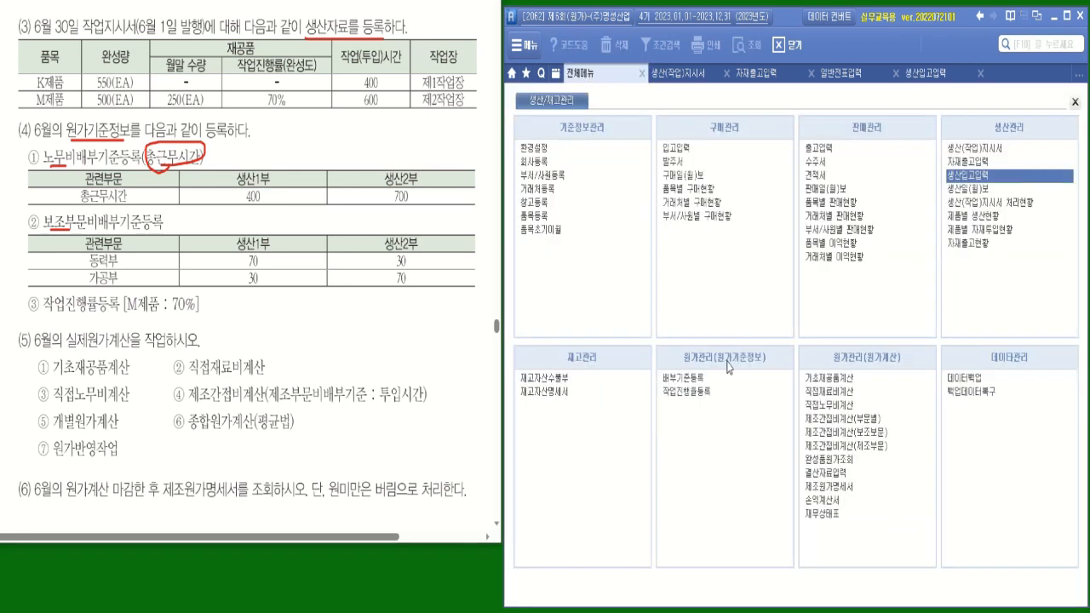
pyautogui.click(690, 385)
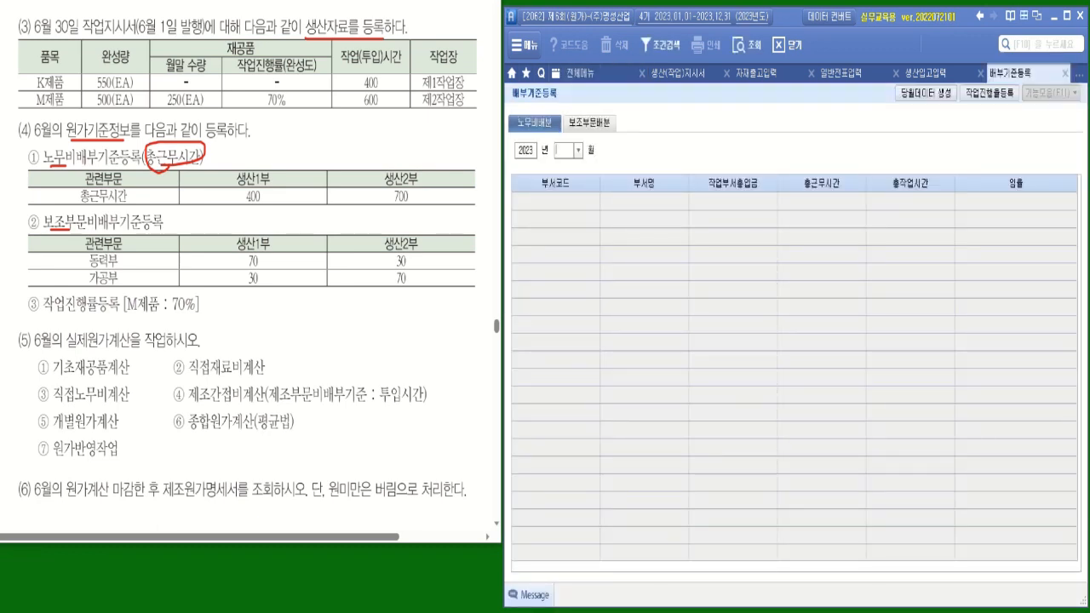
pyautogui.click(578, 150)
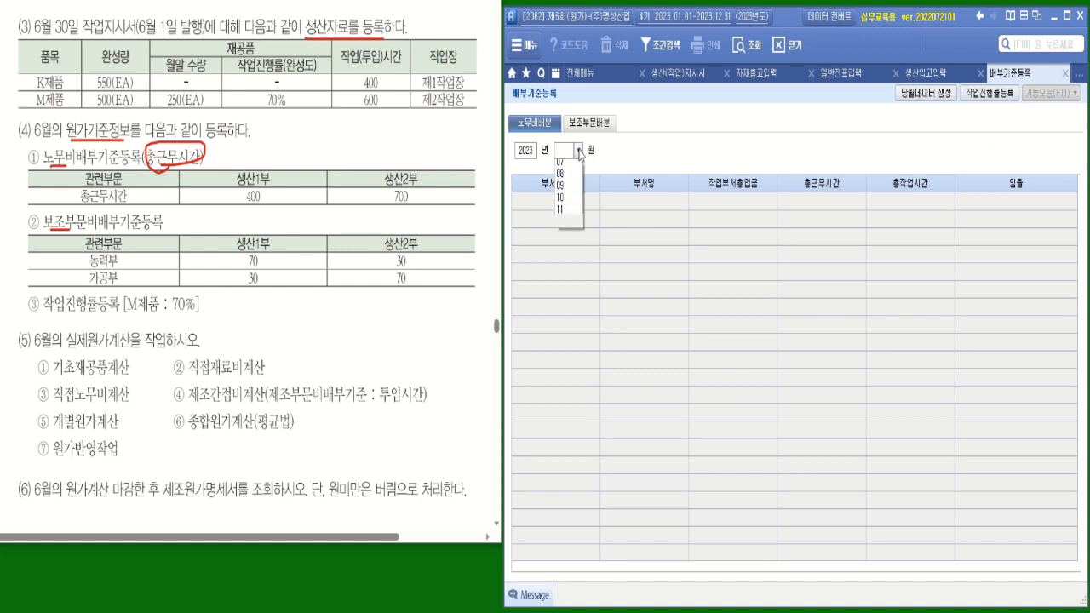
pyautogui.click(569, 225)
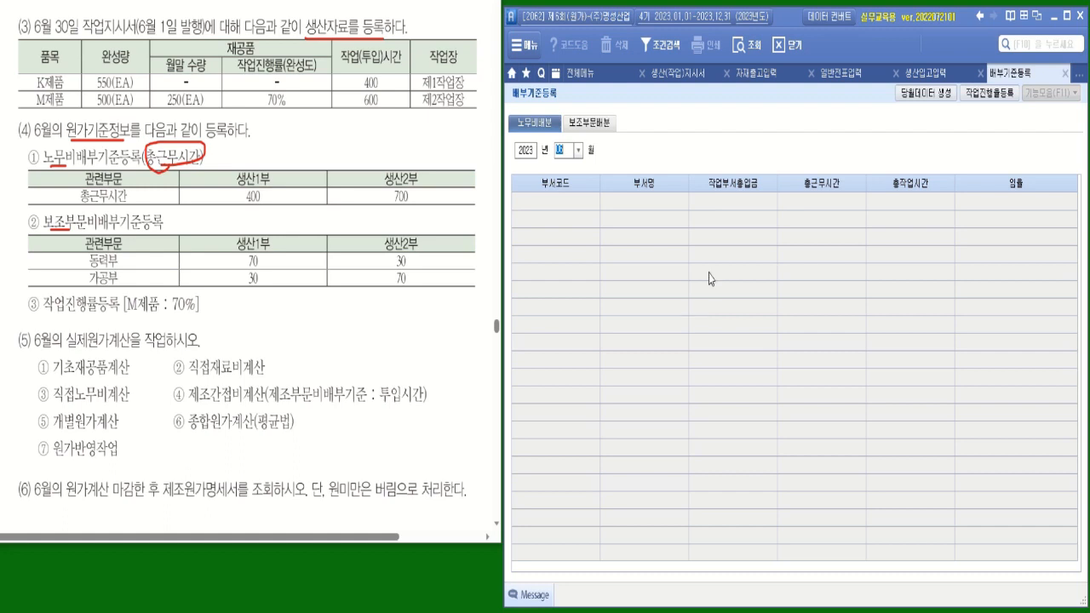
pyautogui.click(939, 93)
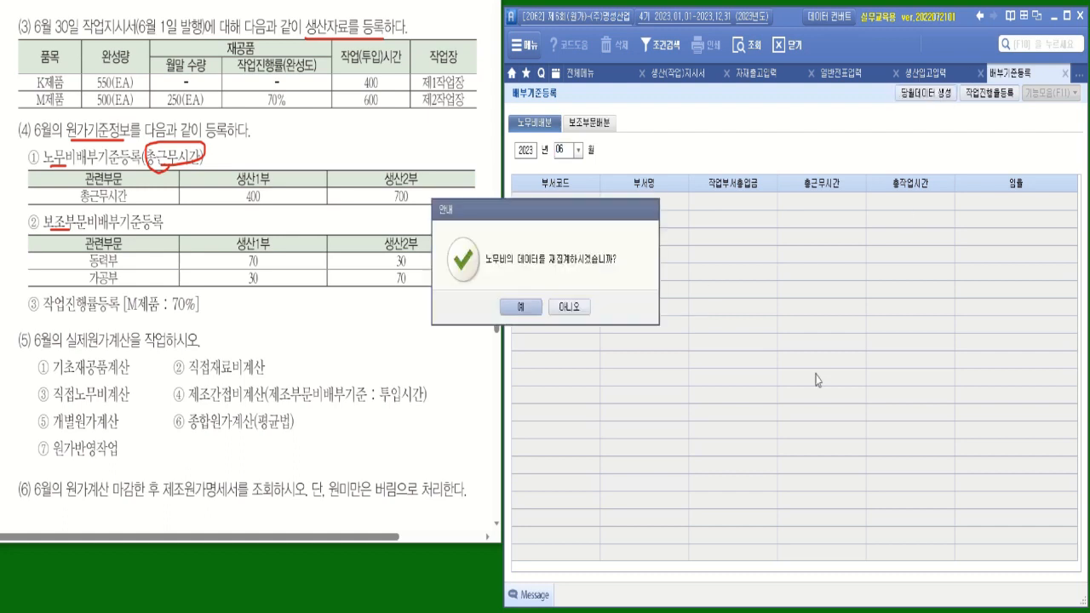
pyautogui.click(521, 307)
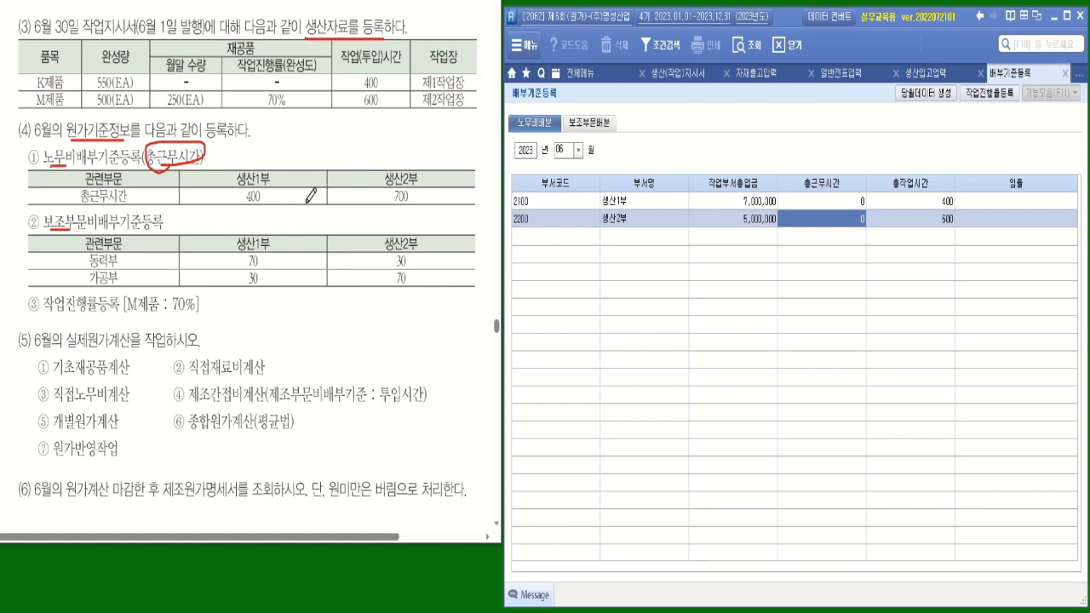
# - Set the total working hours (총근무시간) to 400 for 생산1부 and 700 for 생산2부
pyautogui.click(835, 201)
pyautogui.write('400')
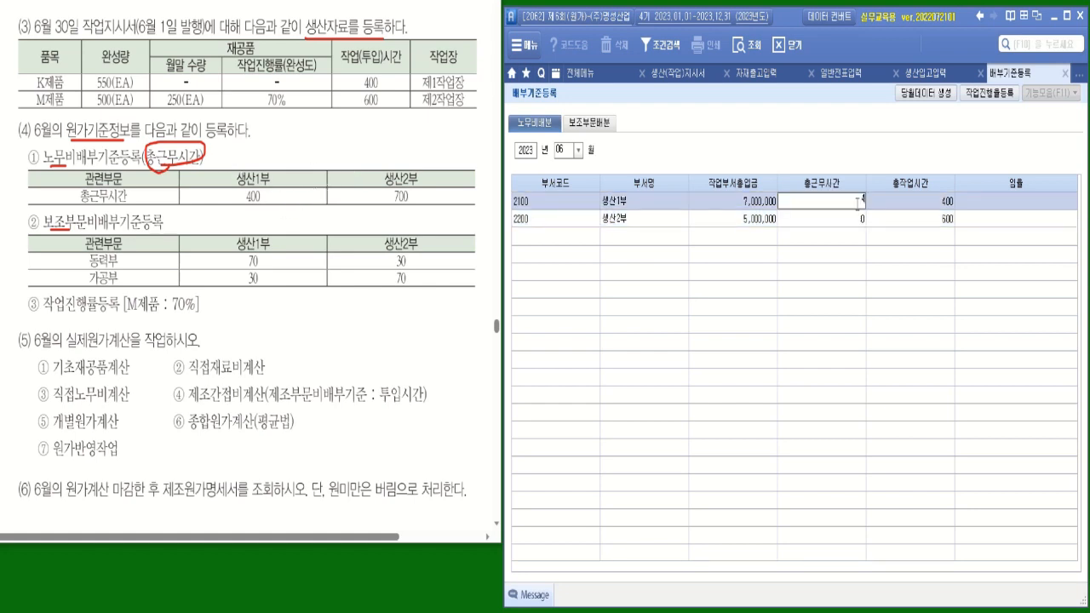
pyautogui.press('Return')
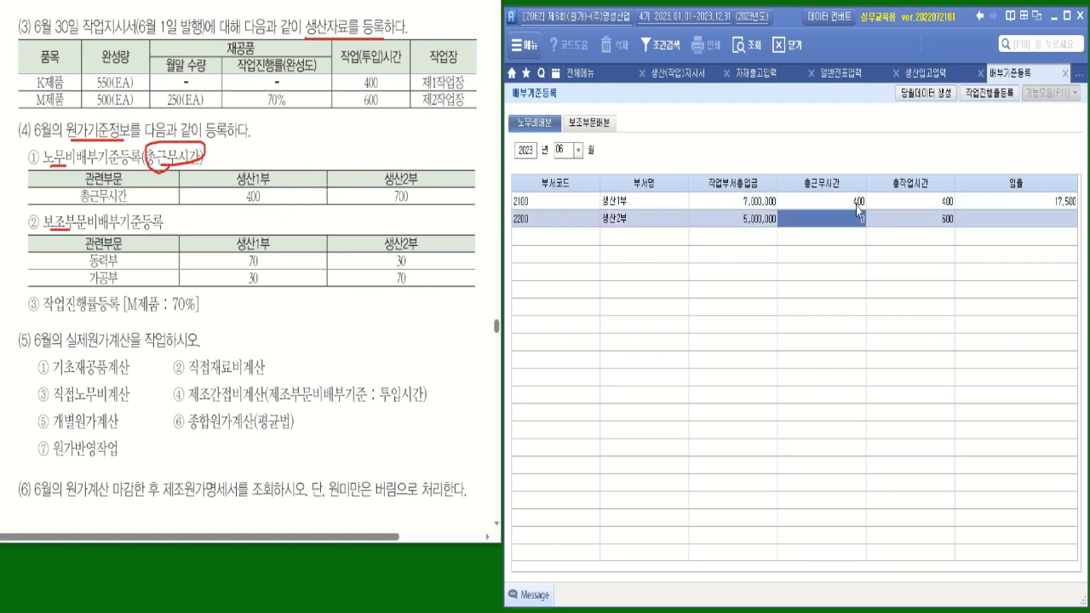
pyautogui.write('700')
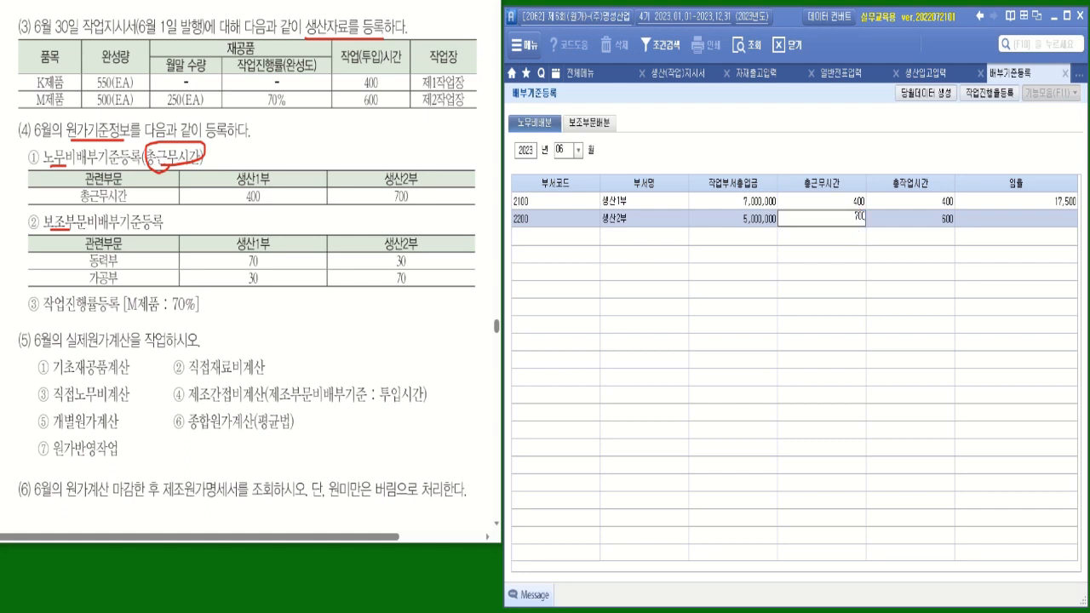
pyautogui.press('Return')
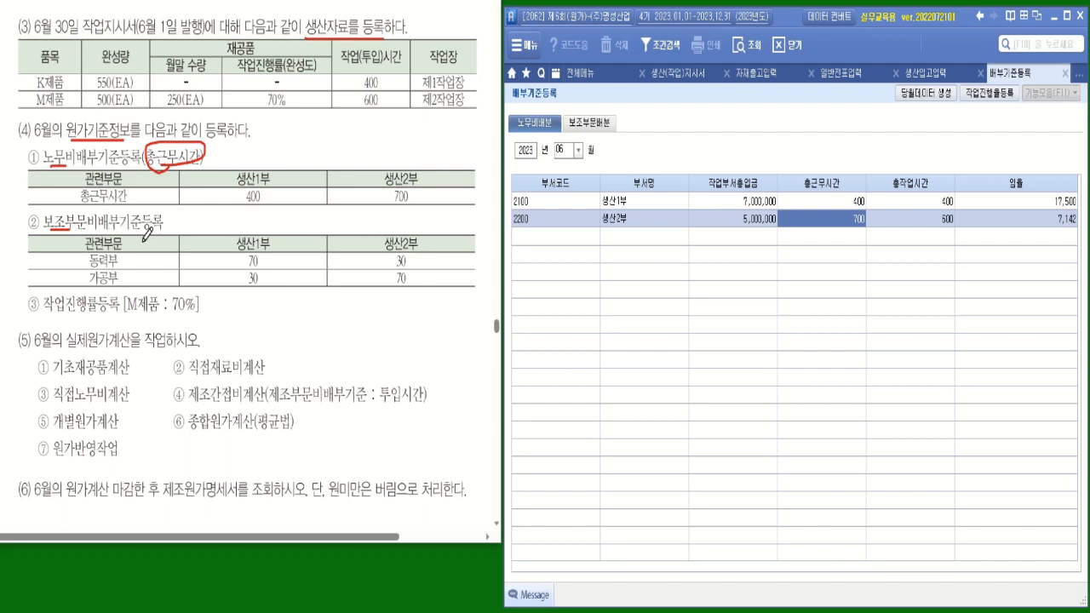
# - Import the service departments into the service department allocation (보조부문배분) standards
pyautogui.click(602, 124)
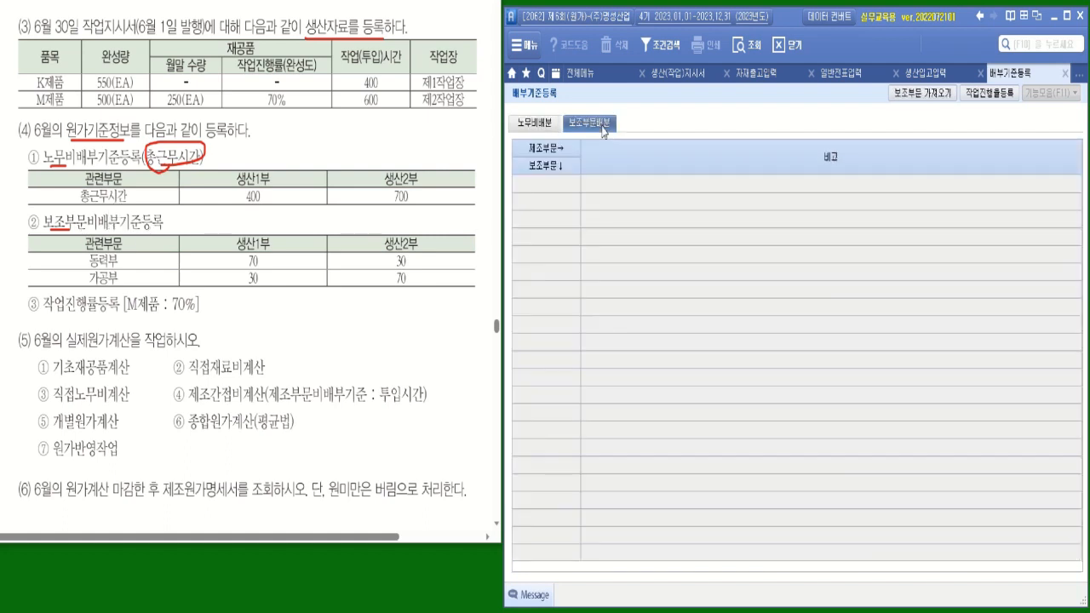
pyautogui.click(913, 93)
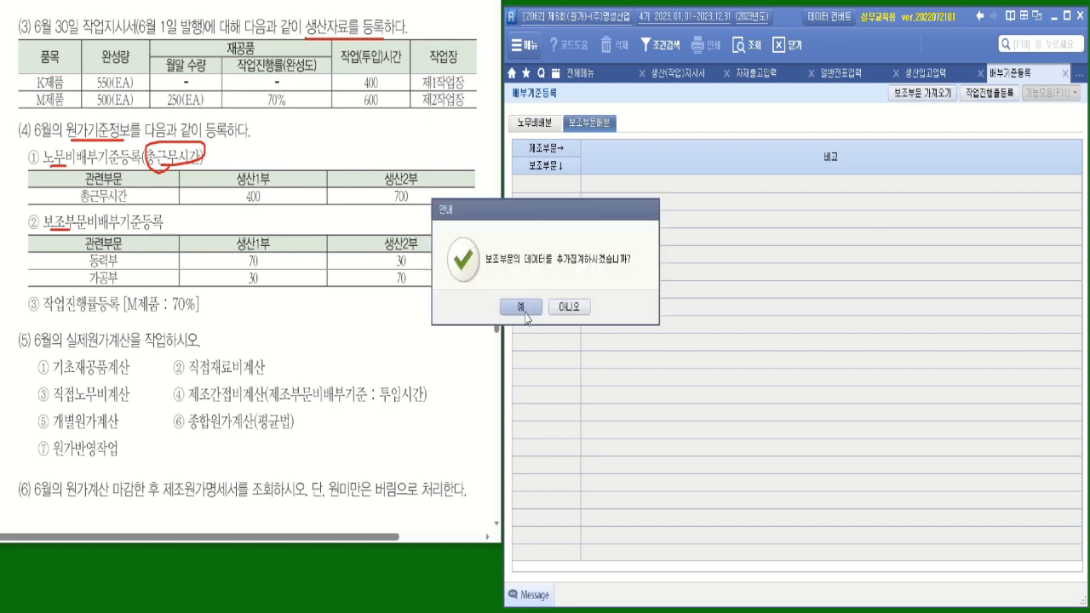
pyautogui.click(582, 309)
pyautogui.click(613, 198)
pyautogui.click(625, 183)
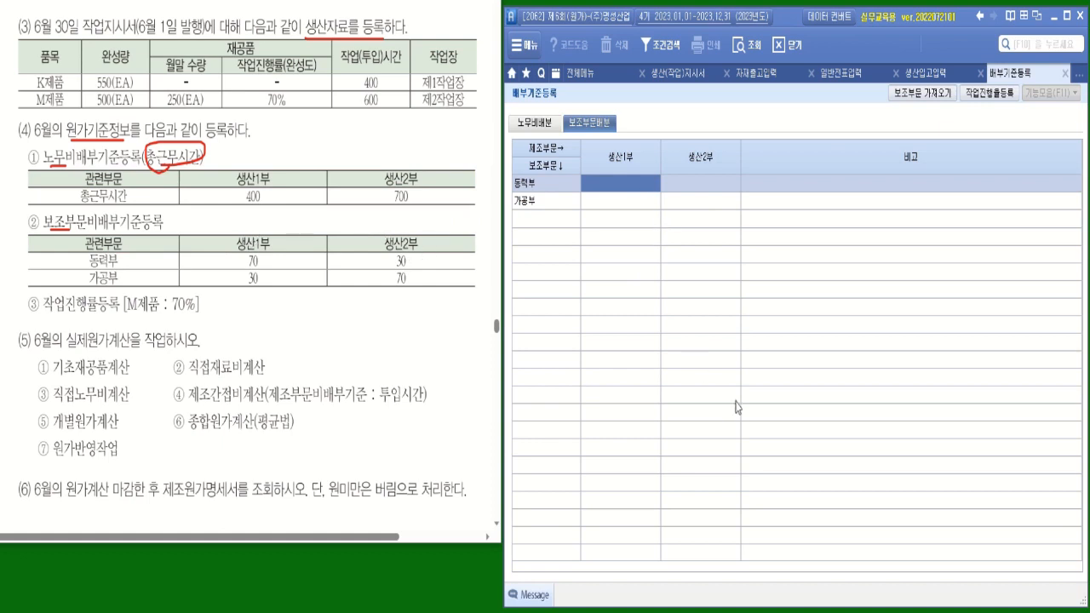
# - Set the service department allocation to 생산1부 and 생산2부 at 70 and 30 for 동력부, and 30 and 70 for 가공부
pyautogui.write('70')
pyautogui.press('Return')
pyautogui.write('30')
pyautogui.press('Return')
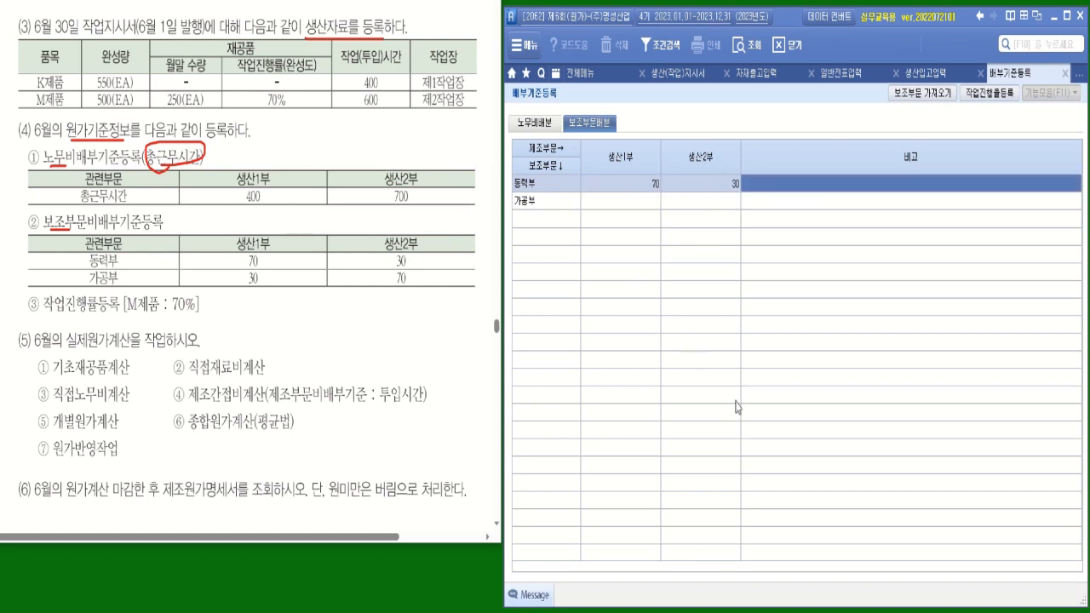
pyautogui.click(635, 203)
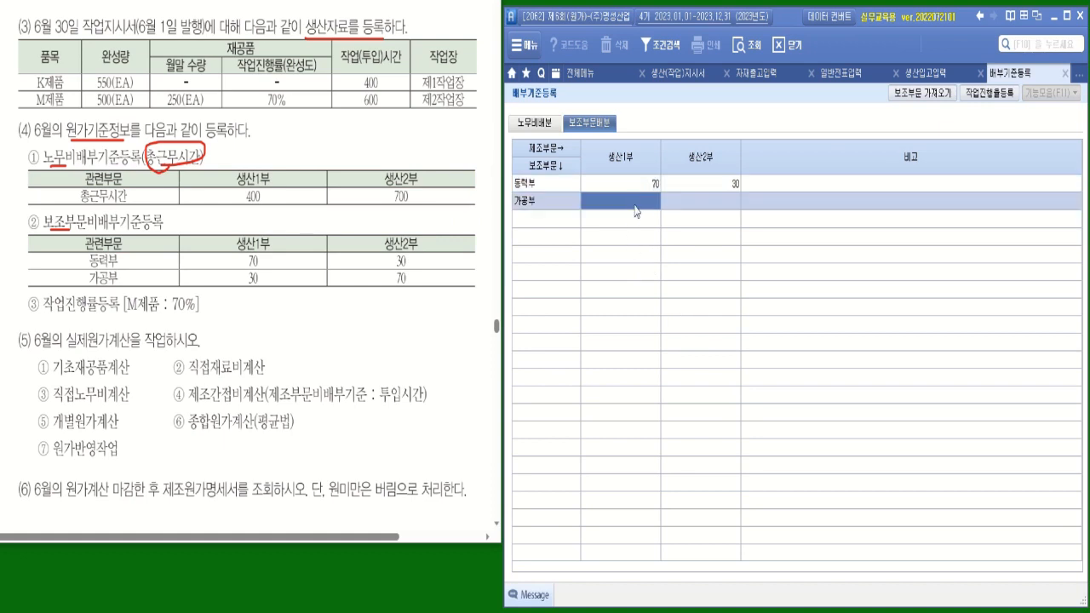
pyautogui.write('30')
pyautogui.press('Return')
pyautogui.write('70')
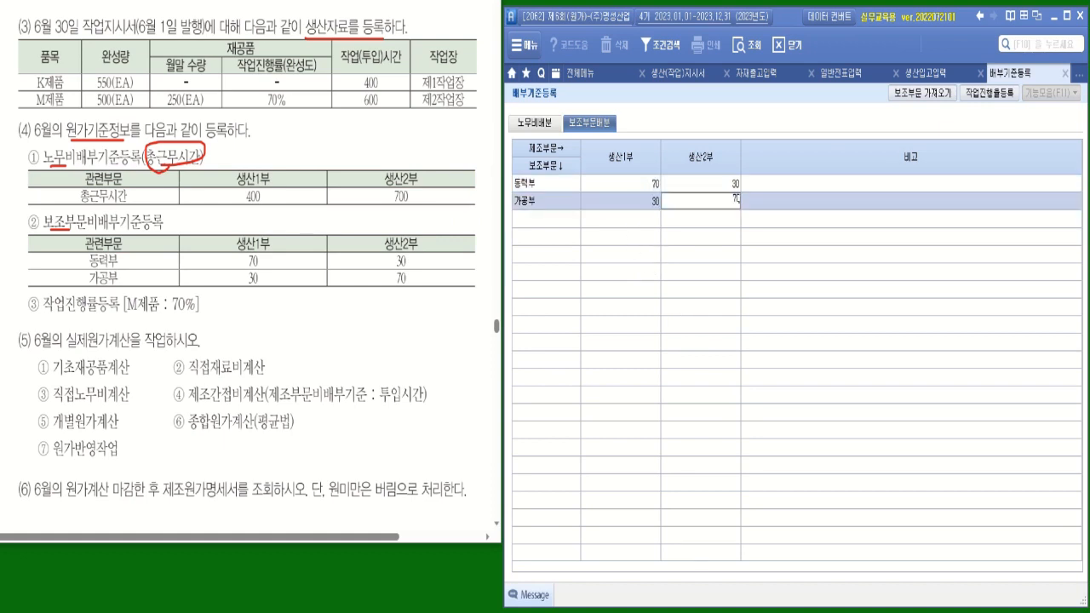
pyautogui.press('Return')
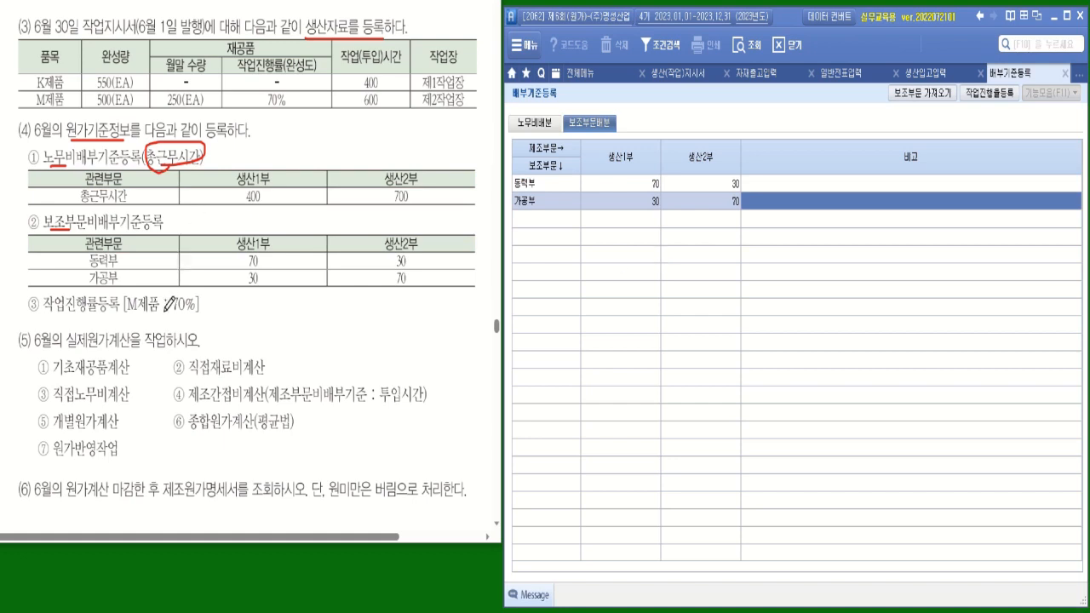
# - Open the work progress registration (작업진행률등록) for June and set the M제품 progress rate (진행률) to 70
pyautogui.moveTo(166, 308)
pyautogui.mouseDown()
pyautogui.moveTo(183, 320)
pyautogui.moveTo(203, 315)
pyautogui.moveTo(190, 299)
pyautogui.moveTo(170, 300)
pyautogui.mouseUp()
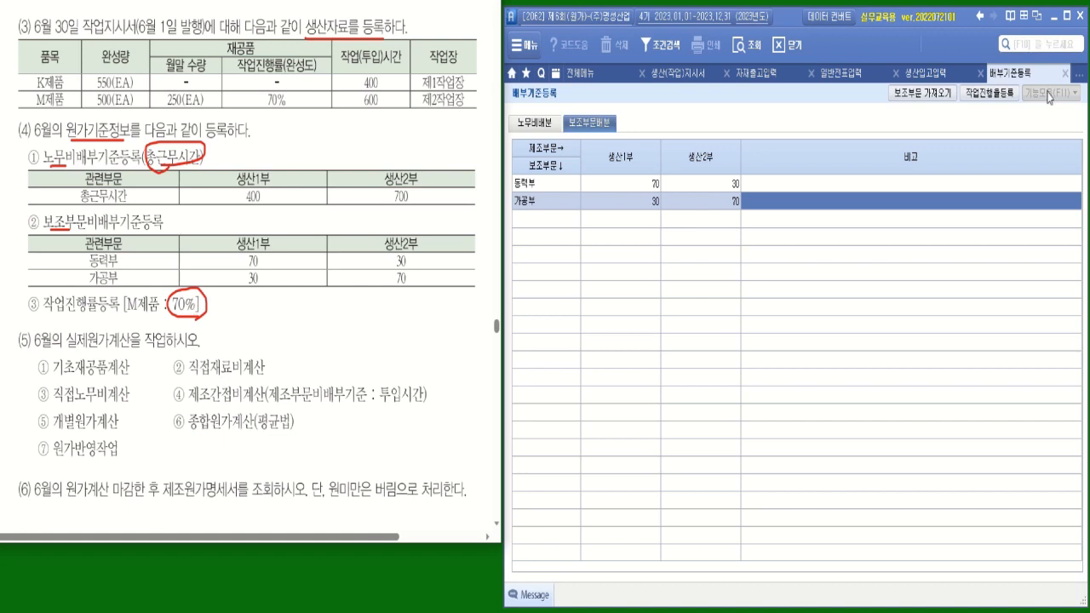
pyautogui.click(991, 94)
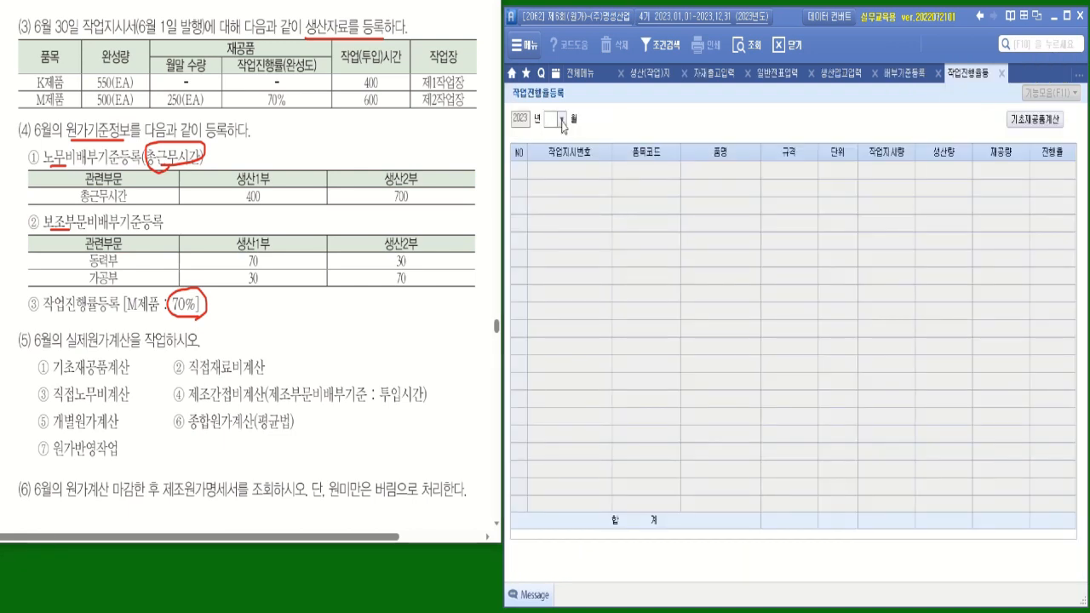
pyautogui.click(562, 120)
pyautogui.click(555, 201)
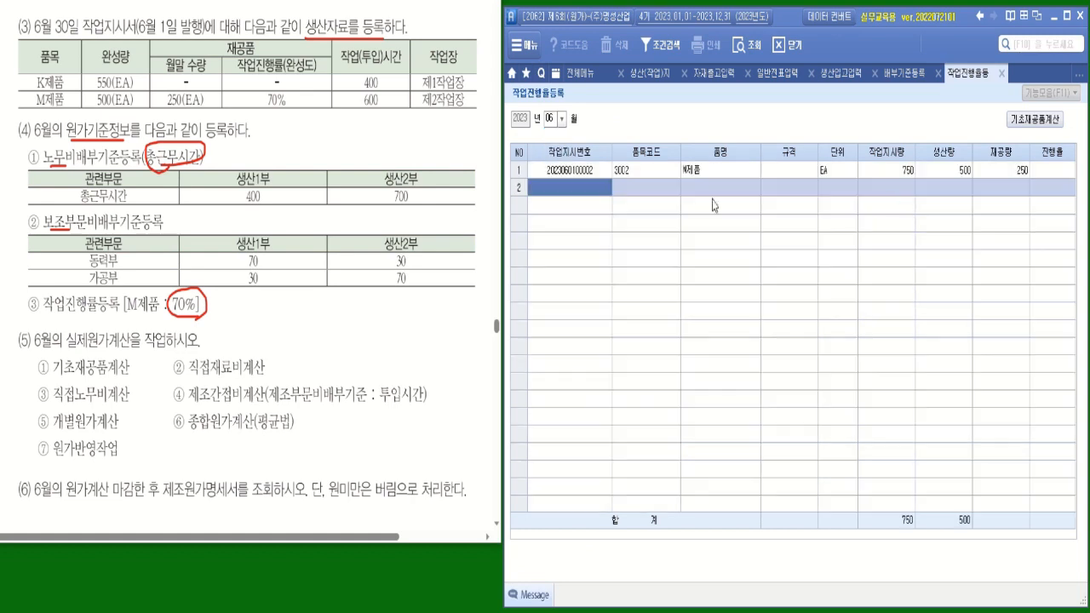
pyautogui.click(1054, 170)
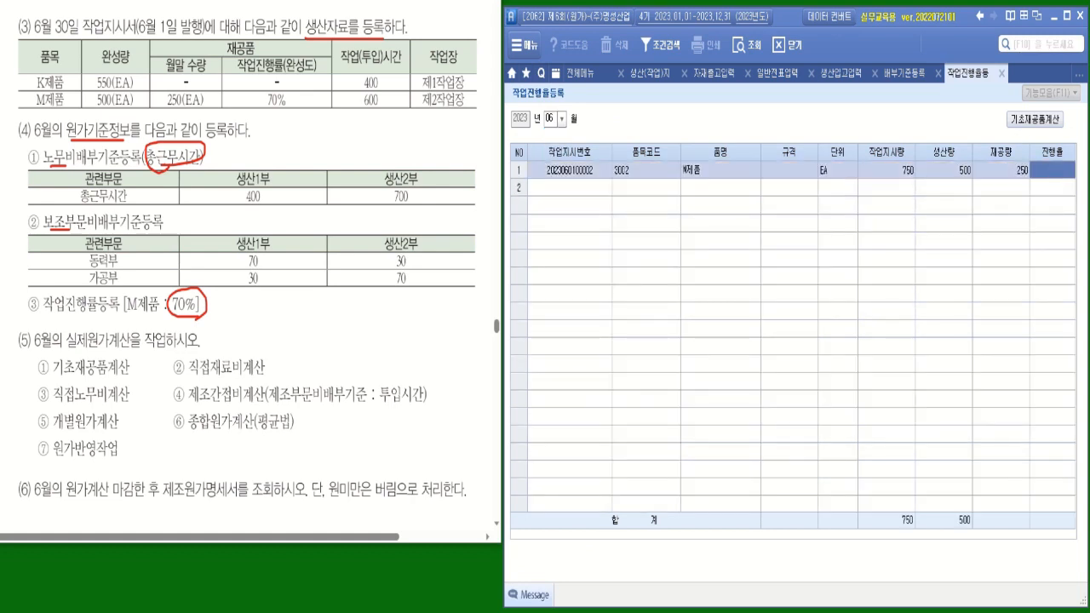
pyautogui.write('70')
pyautogui.press('Return')
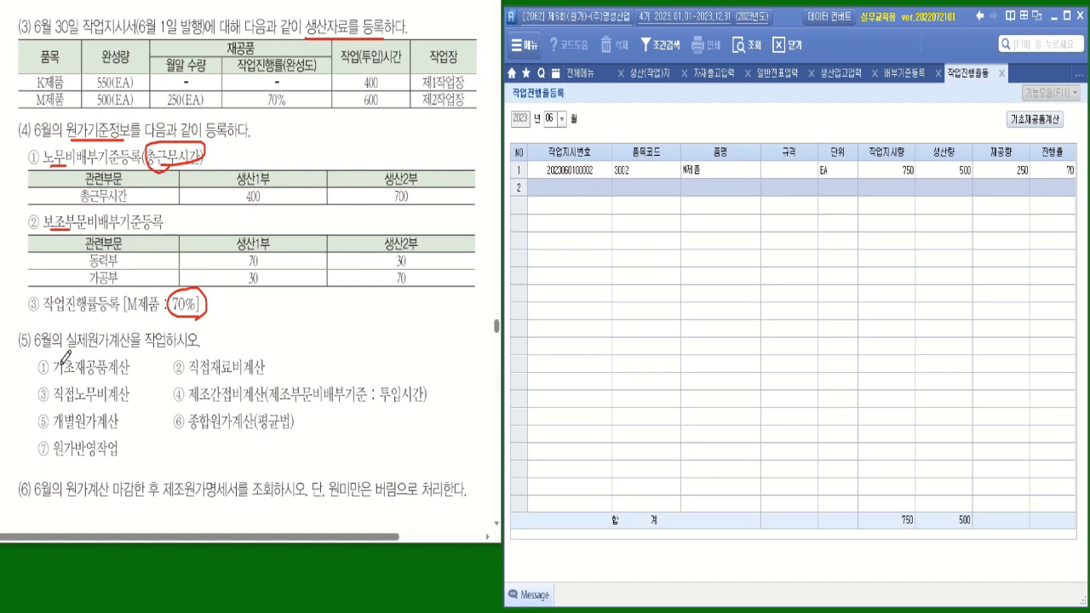
# - Open the beginning work-in-process calculation (기초재공품계산) from the progress registration and run it for June
pyautogui.moveTo(48, 342)
pyautogui.mouseDown()
pyautogui.moveTo(58, 332)
pyautogui.moveTo(49, 347)
pyautogui.moveTo(176, 347)
pyautogui.mouseUp()
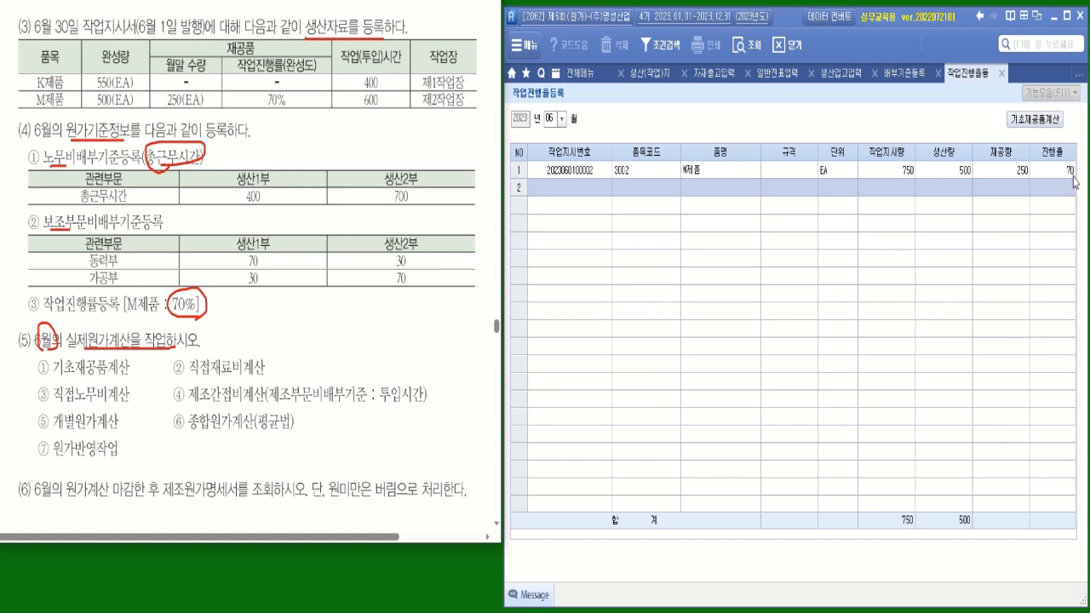
pyautogui.click(1031, 121)
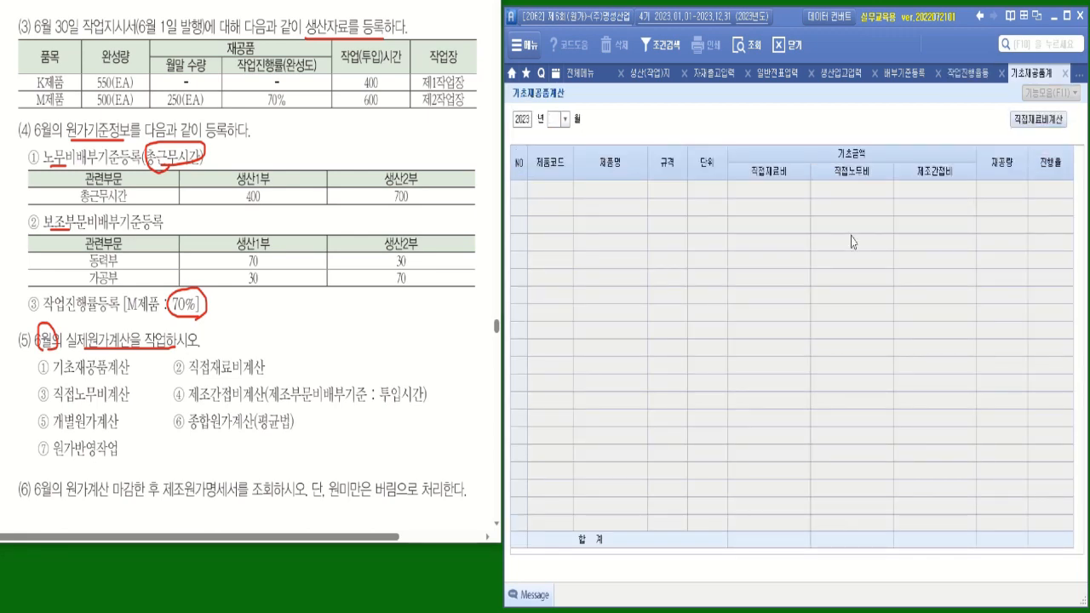
pyautogui.click(564, 119)
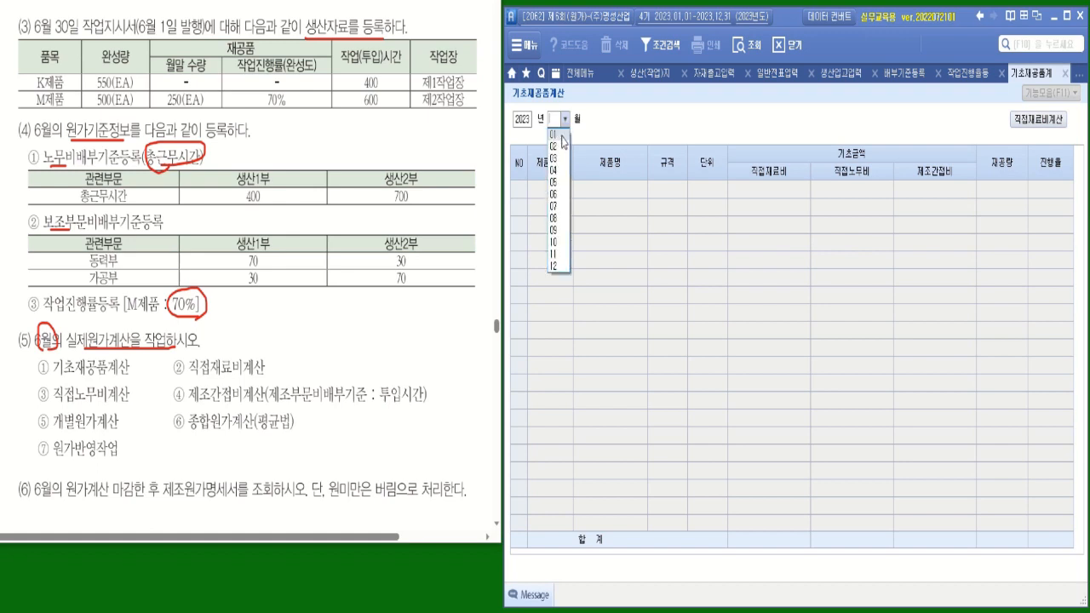
pyautogui.click(556, 183)
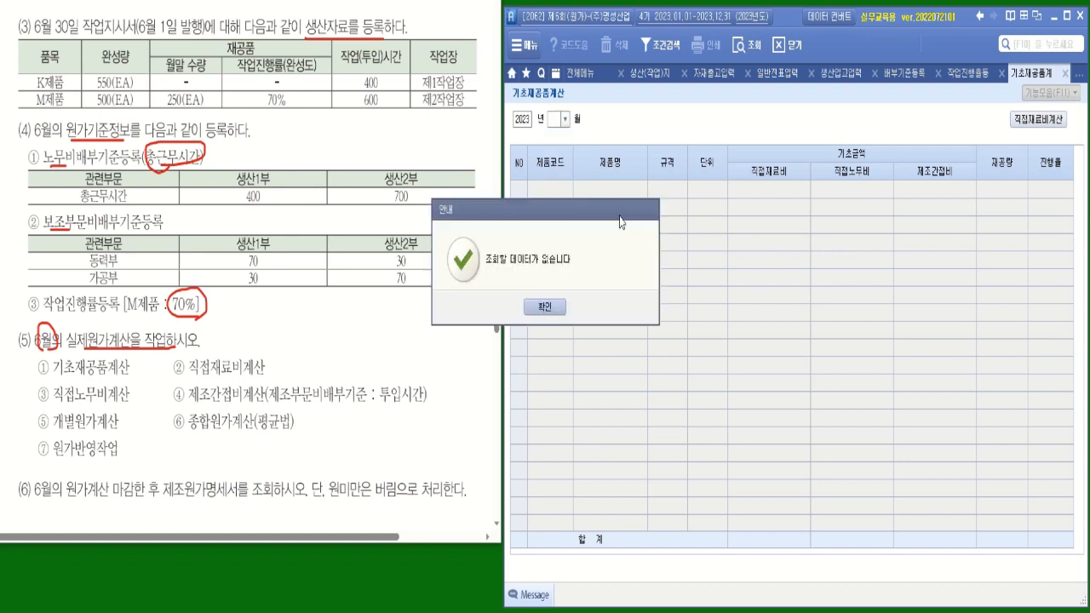
pyautogui.click(545, 308)
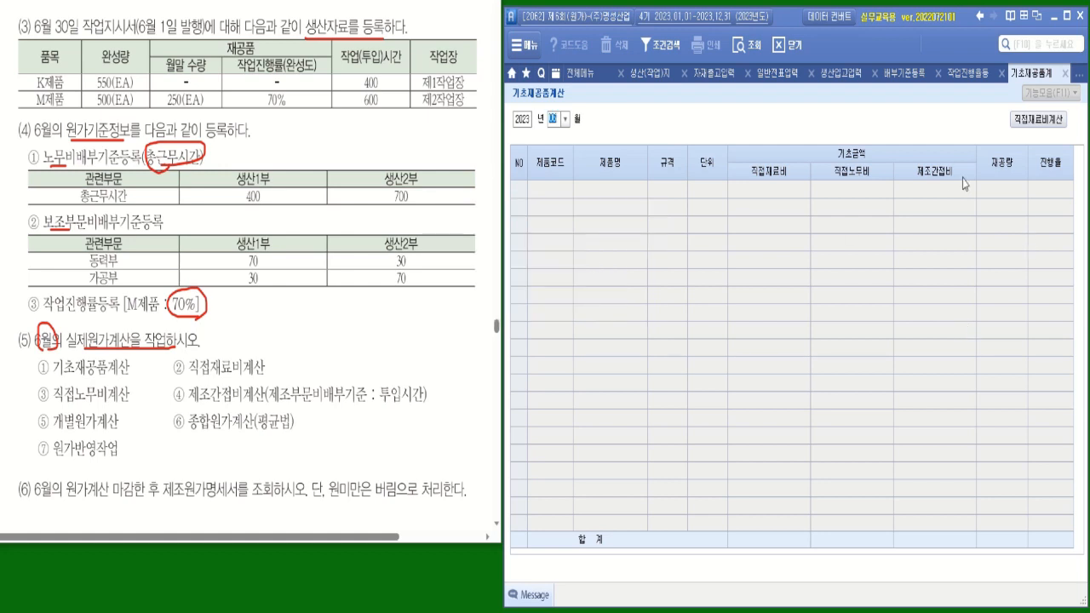
# - Open the direct material cost calculation (직접재료비계산) for June and display the materials used for the K제품 order
pyautogui.click(1040, 120)
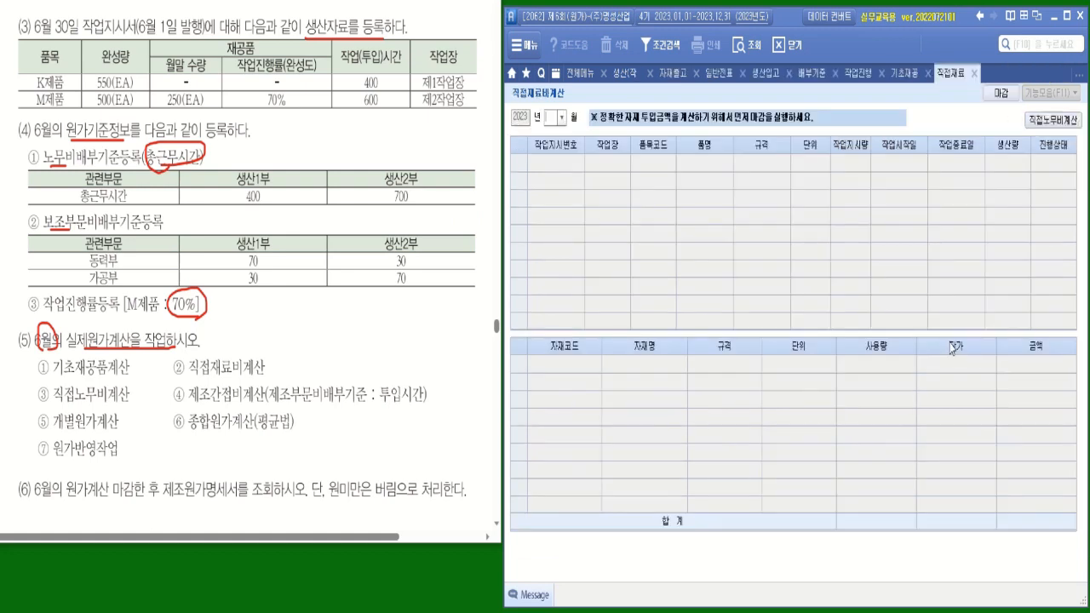
pyautogui.click(560, 118)
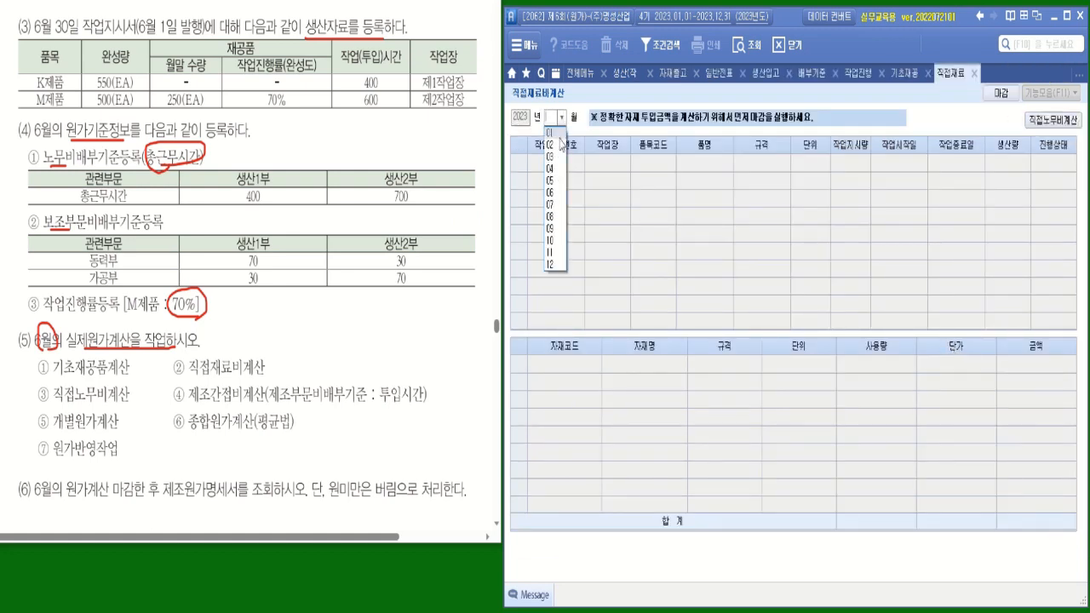
pyautogui.click(551, 193)
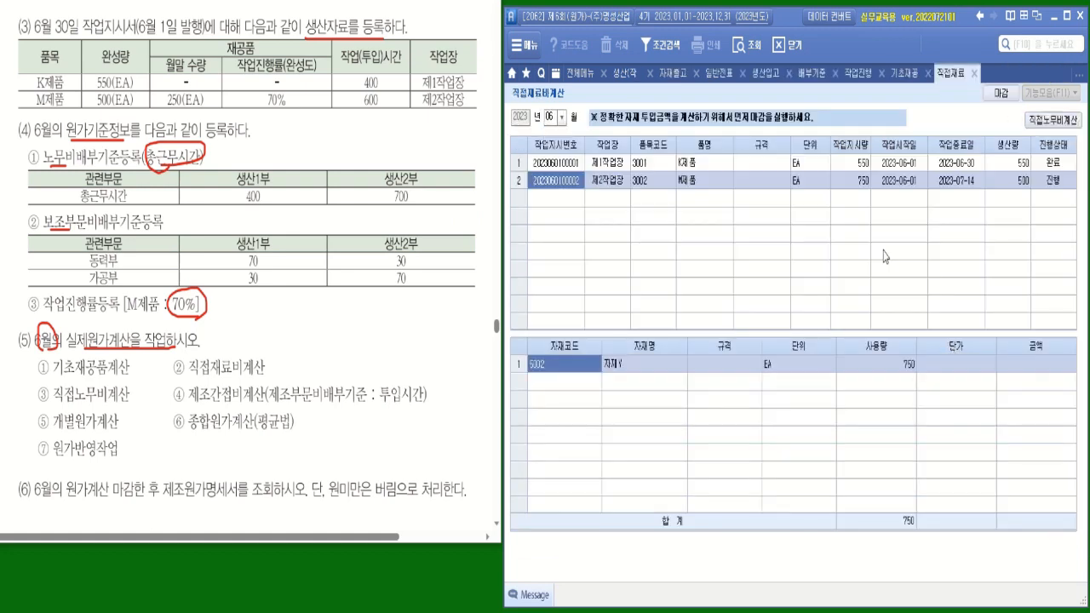
pyautogui.click(680, 164)
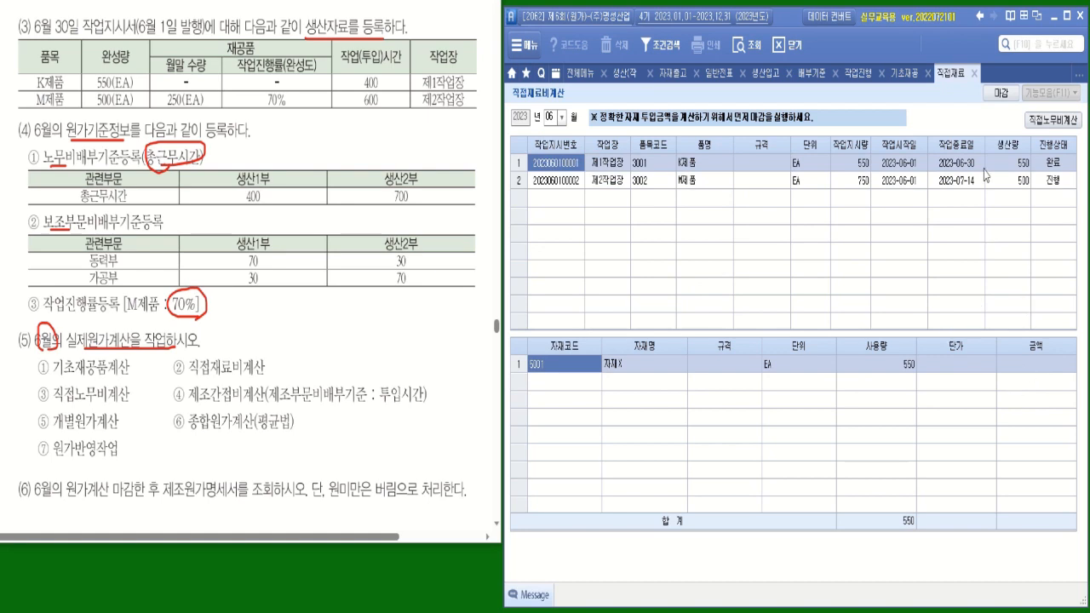
# - Start closing (마감) from the direct material cost calculation and close 자재X and 자재Y in the inventory ledger (재고자산수불부)
pyautogui.click(999, 96)
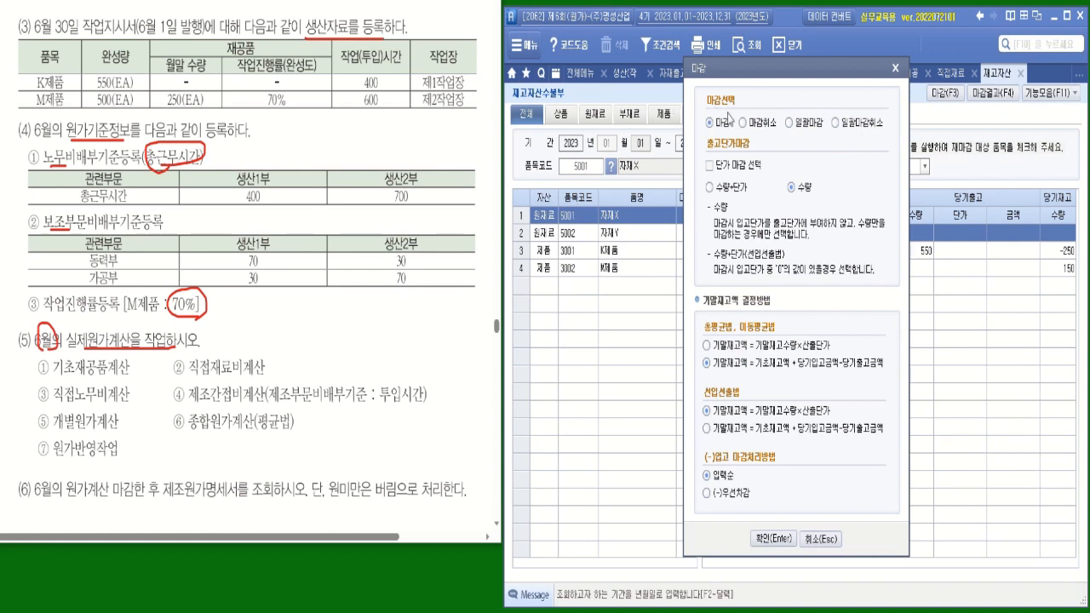
pyautogui.click(765, 540)
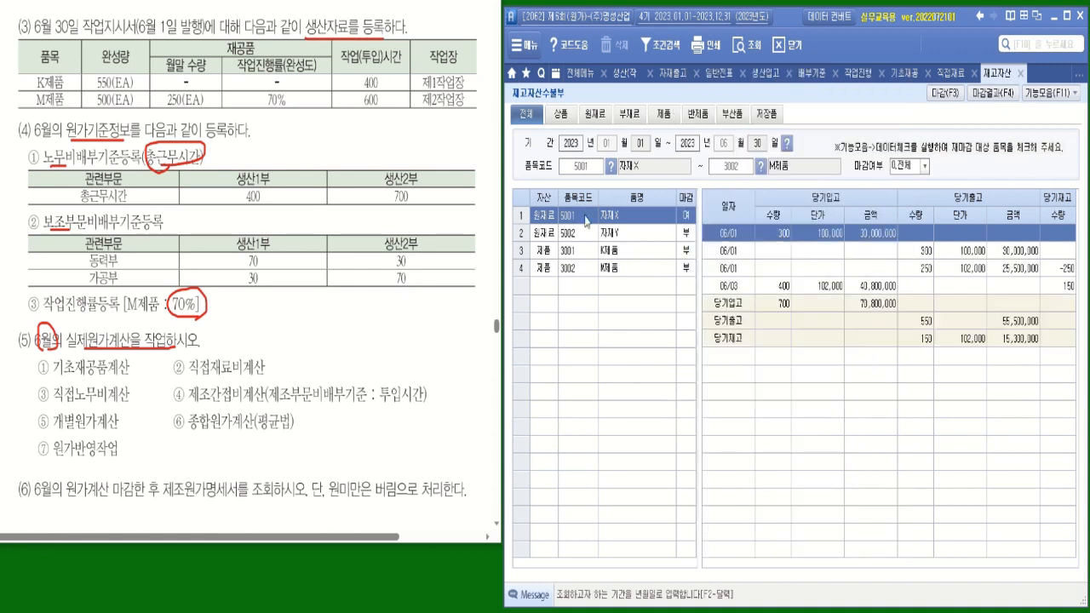
pyautogui.click(941, 95)
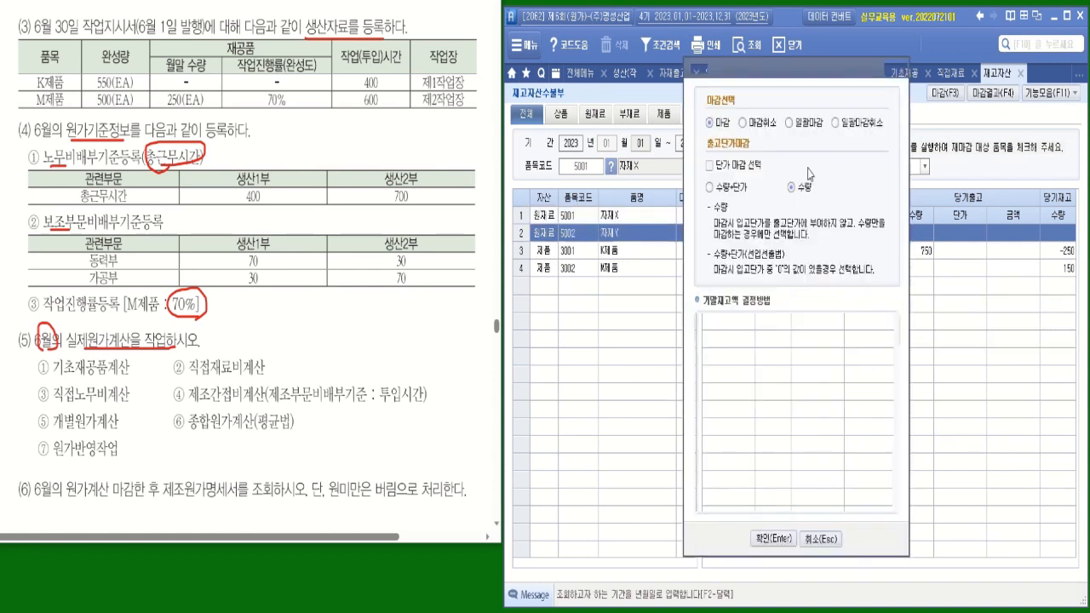
pyautogui.click(772, 540)
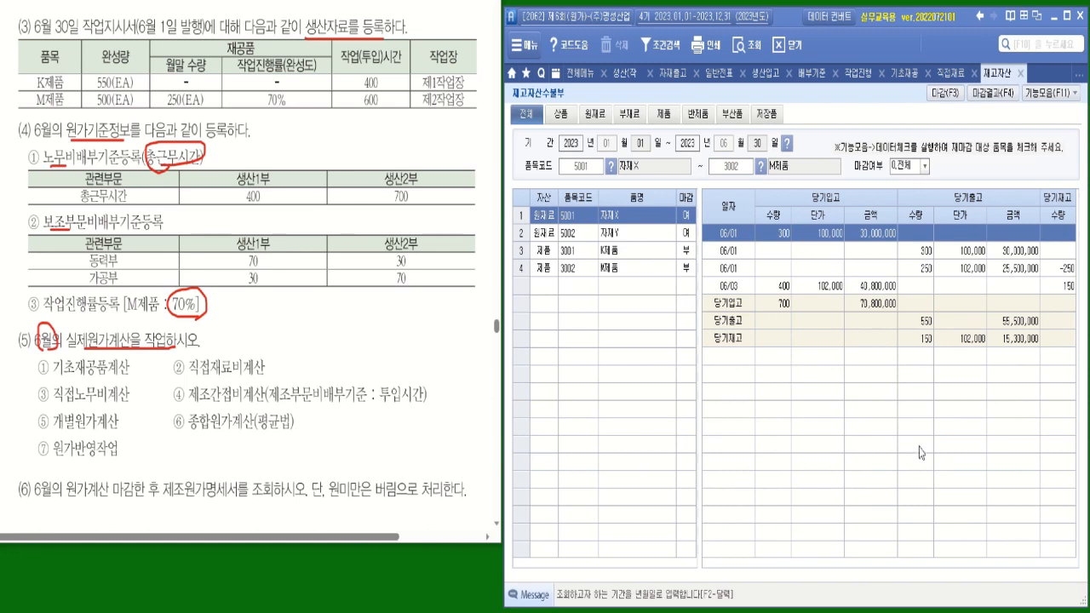
# - Return to the direct material cost calculation (직접재료비계산), refresh it for June after closing, and display the material for the M제품 order
pyautogui.click(950, 77)
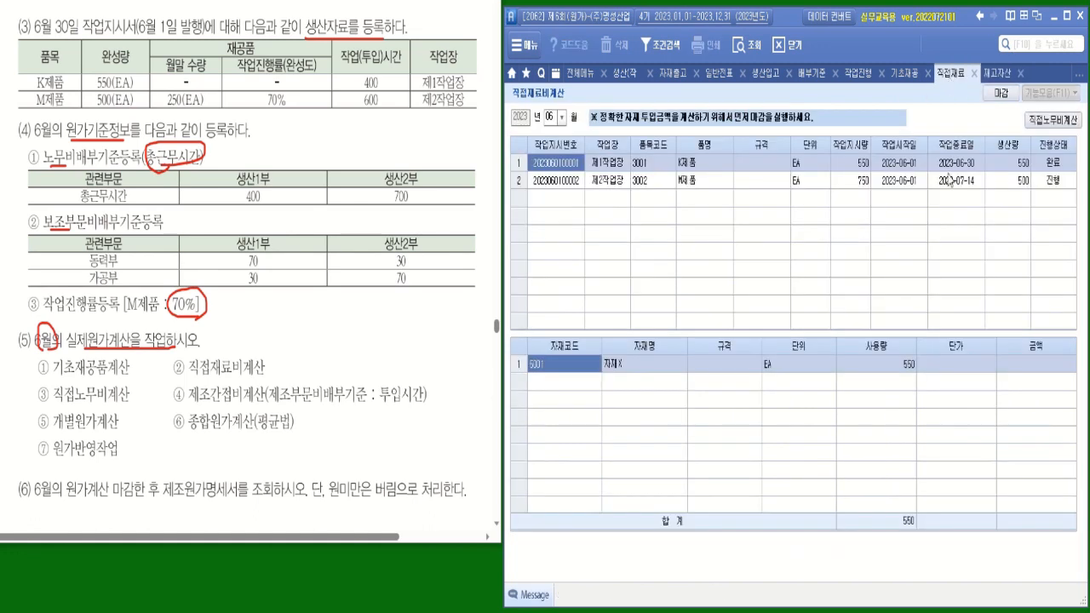
pyautogui.click(745, 47)
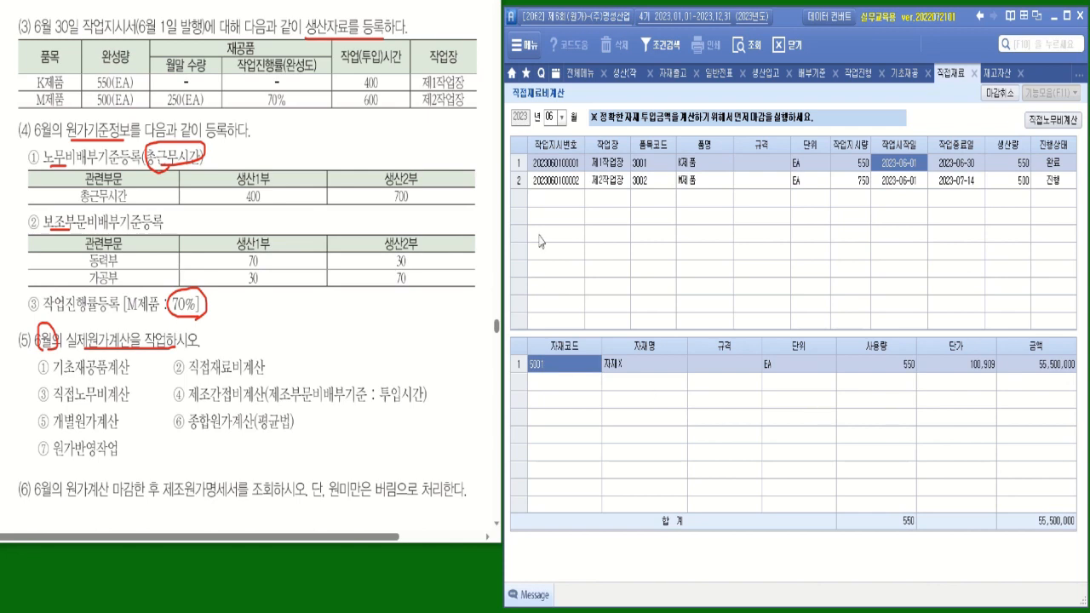
pyautogui.click(644, 182)
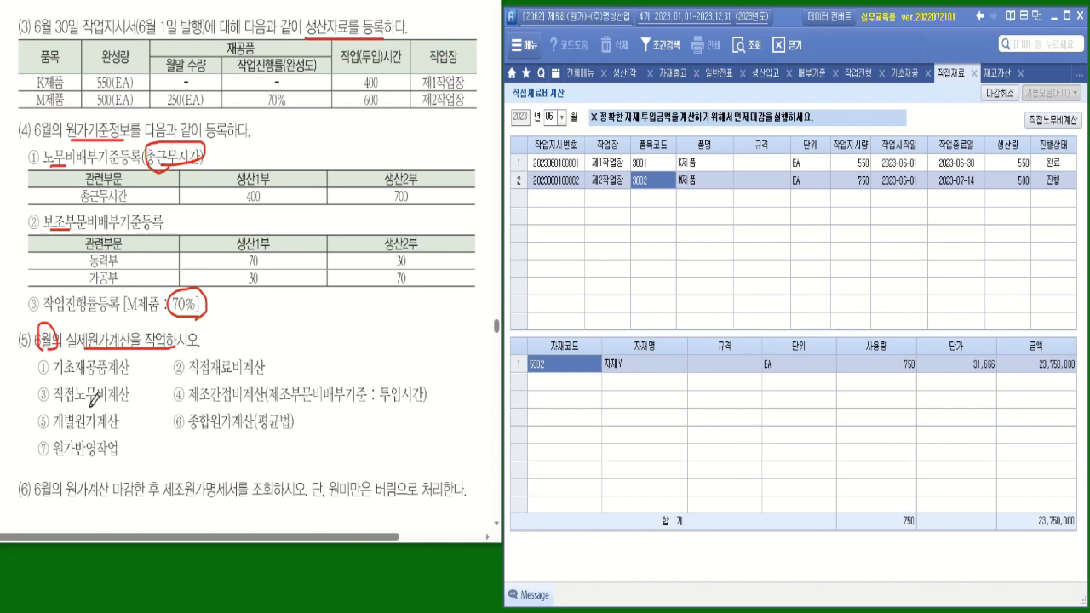
# - Open the direct labor cost calculation (직접노무비계산) from the material cost calculation and run it for June
pyautogui.moveTo(74, 403); pyautogui.dragTo(127, 398)
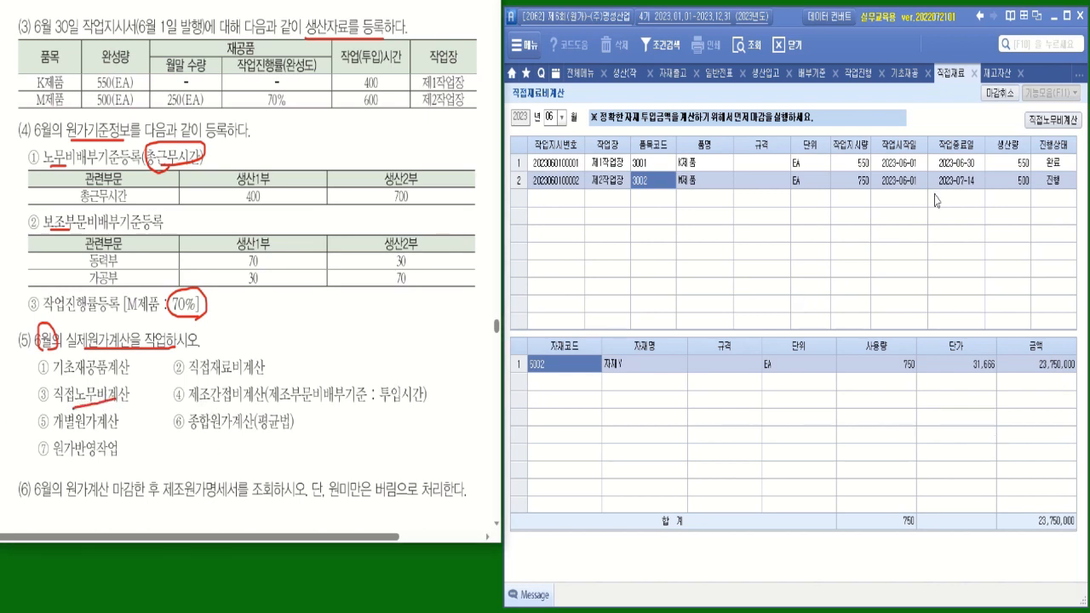
pyautogui.click(1049, 120)
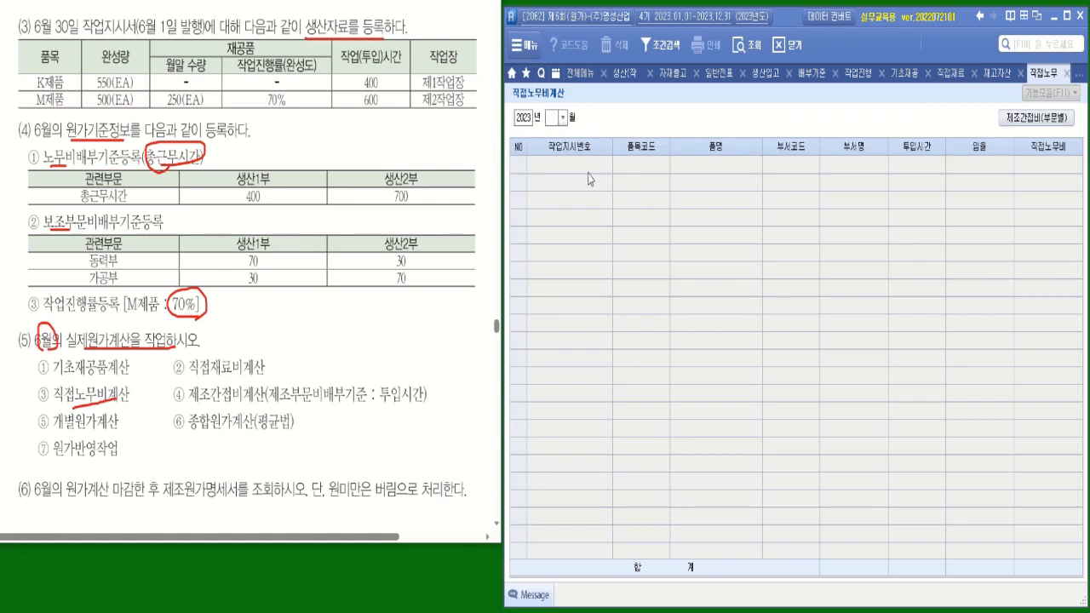
pyautogui.click(562, 117)
pyautogui.click(555, 193)
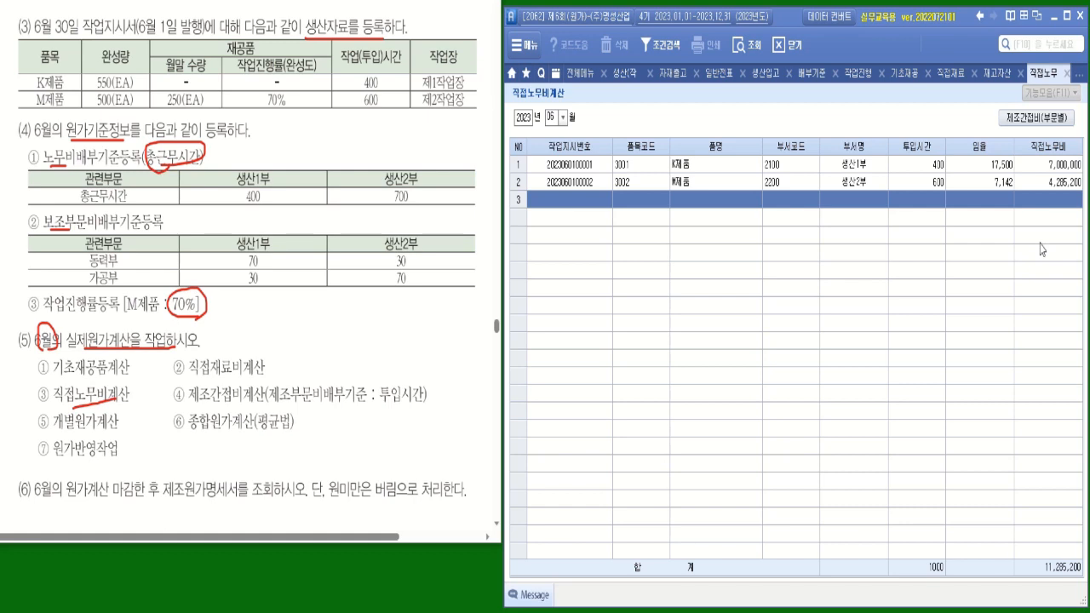
# - Run the June manufacturing overhead calculations (제조간접비계산), by department (부문별) and for the service departments (보조부문)
pyautogui.click(1037, 118)
pyautogui.click(560, 120)
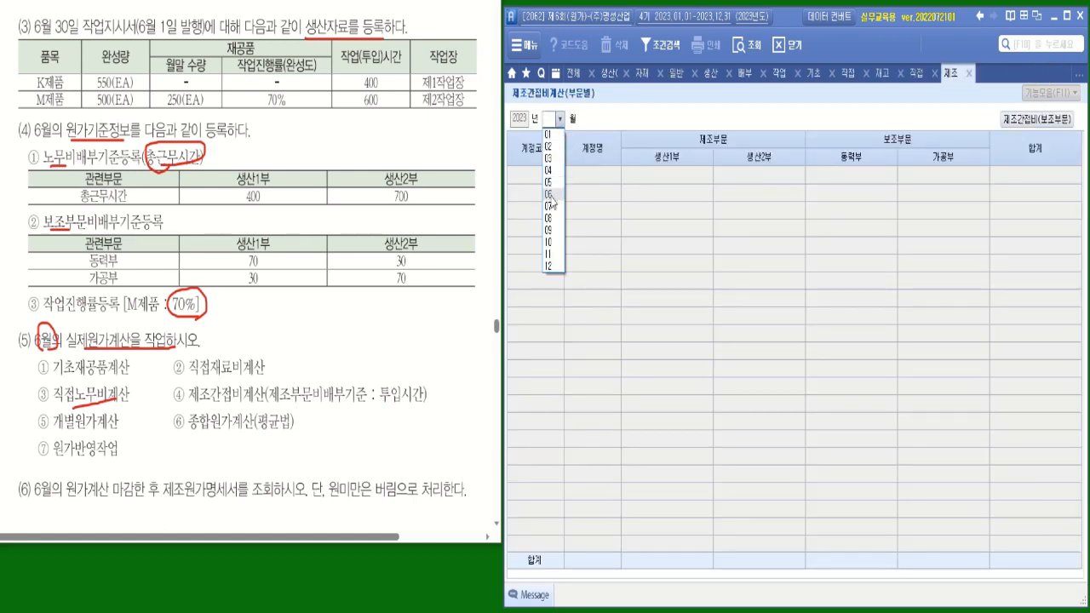
pyautogui.click(552, 196)
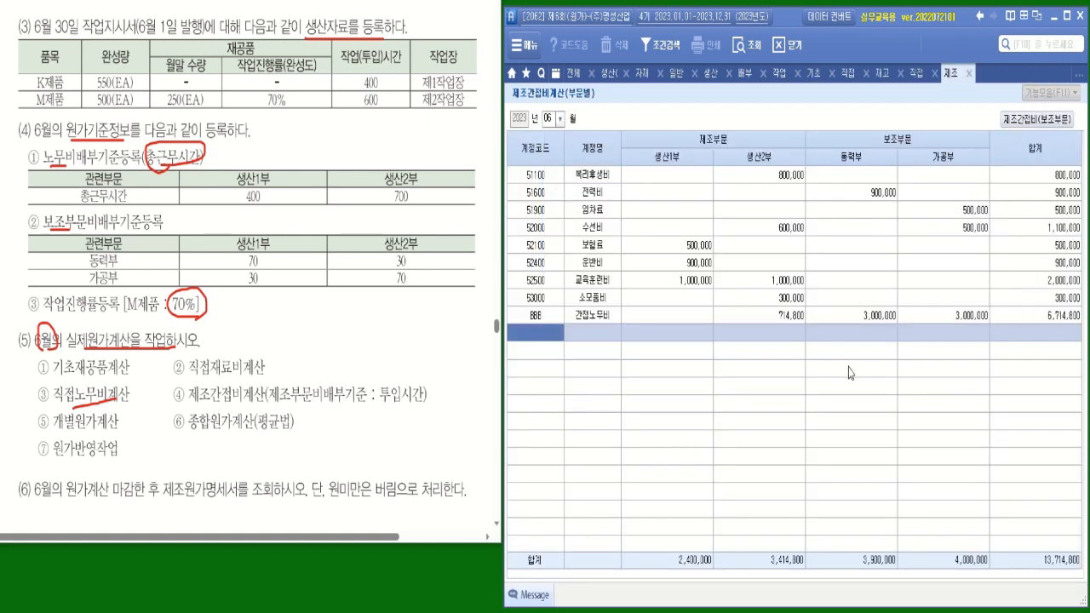
pyautogui.click(1038, 120)
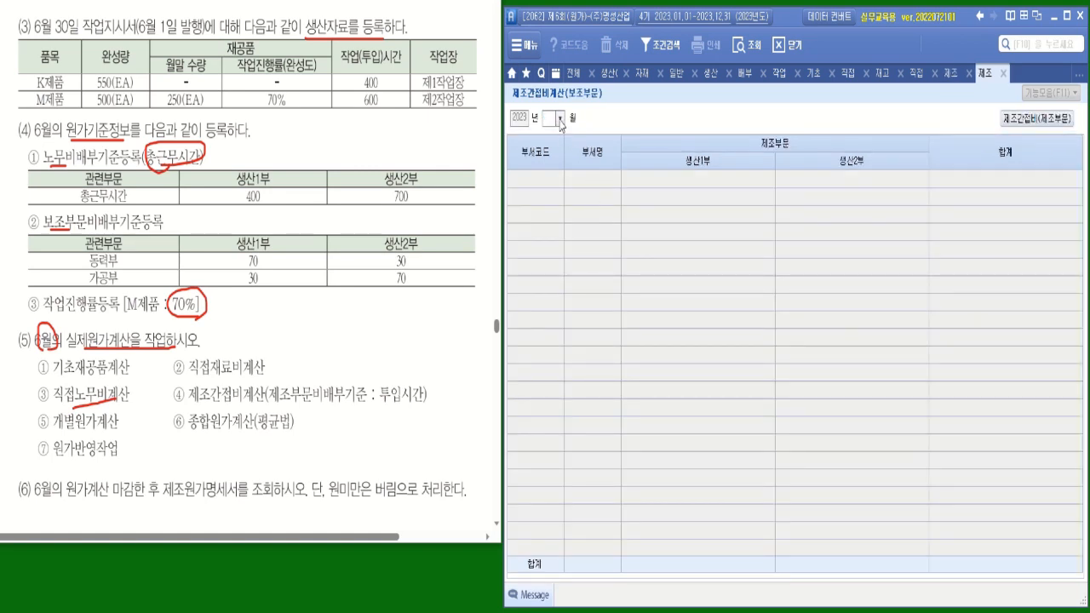
pyautogui.click(561, 120)
pyautogui.click(555, 197)
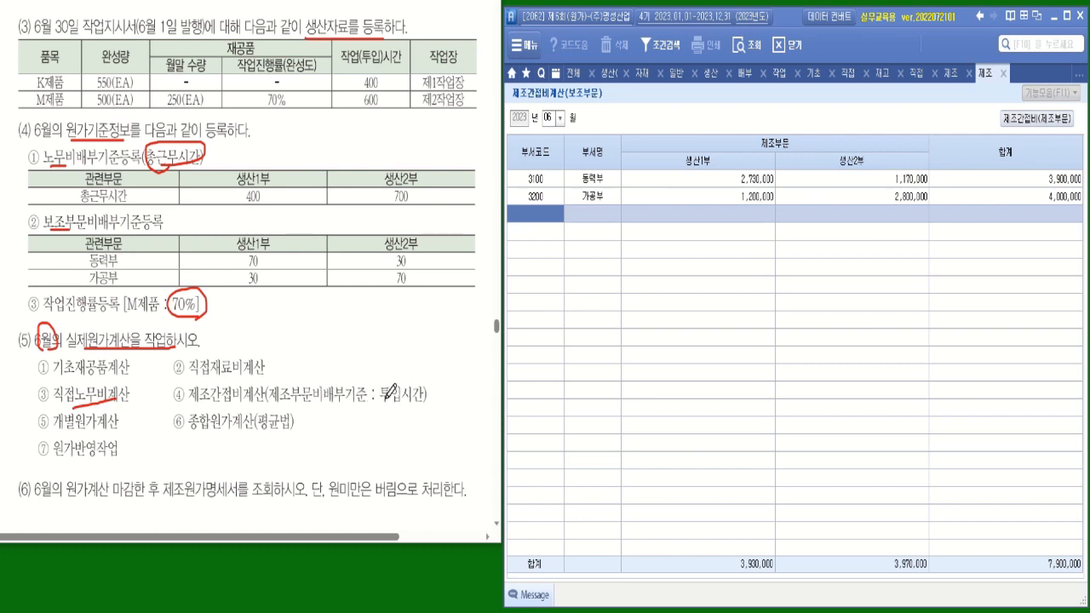
# - Run the manufacturing department overhead calculation (제조부문) for June with 투입시간 as the allocation basis
pyautogui.moveTo(385, 401); pyautogui.dragTo(412, 403)
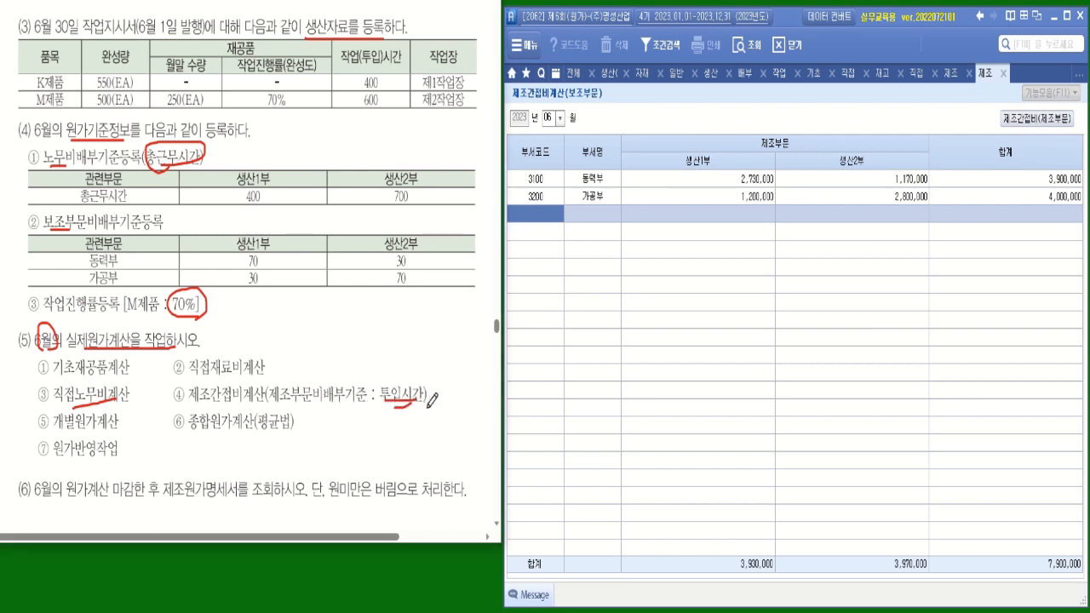
pyautogui.click(1038, 121)
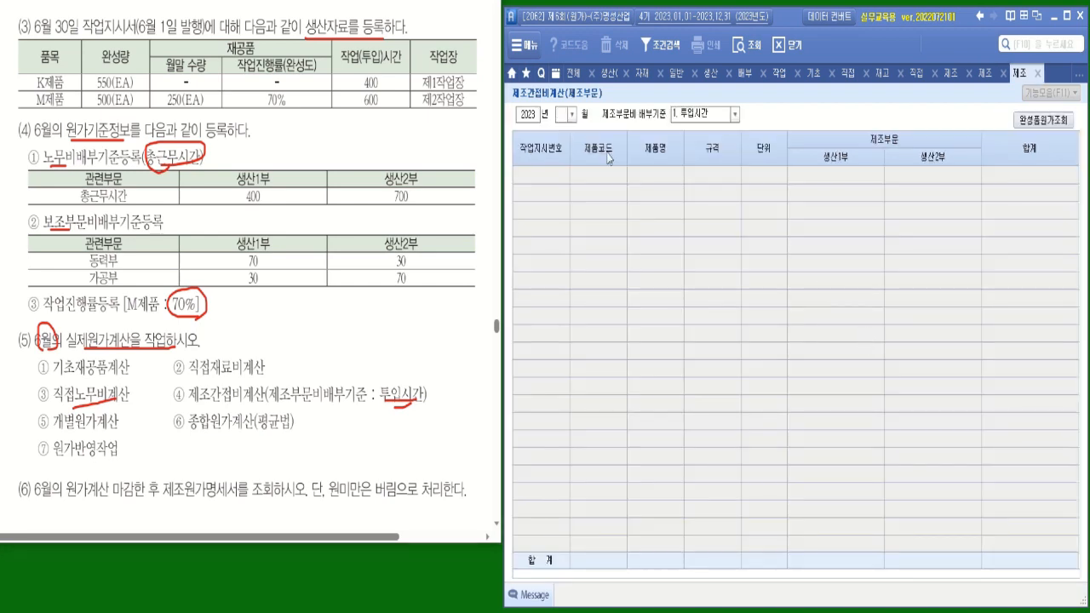
pyautogui.click(572, 114)
pyautogui.click(567, 190)
pyautogui.click(741, 45)
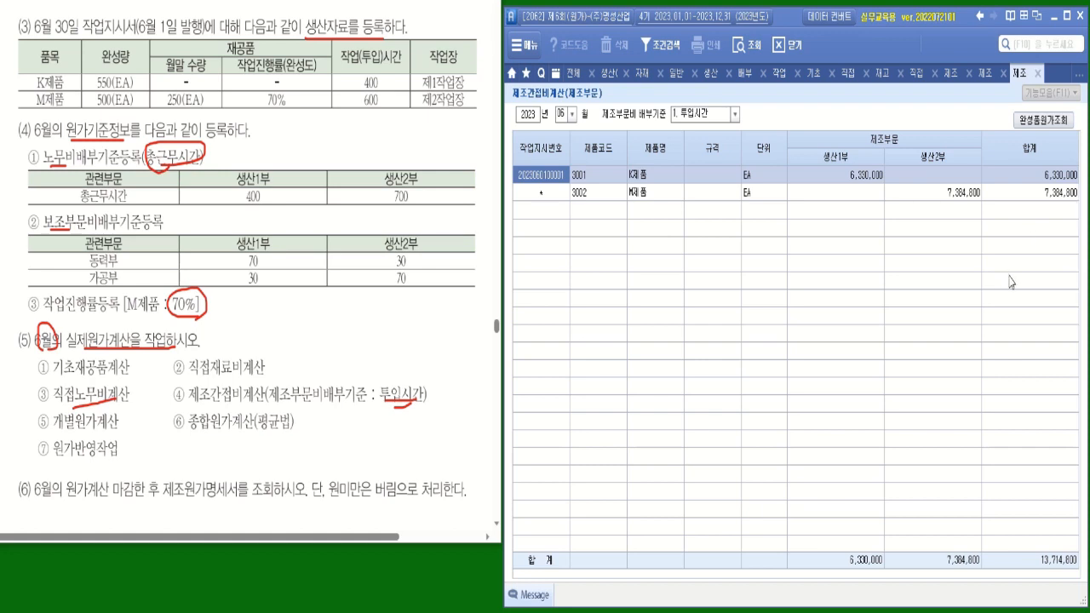
# - Open the finished goods cost inquiry (완성품원가조회) for June and set the process costing method to 평균법
pyautogui.moveTo(58, 430); pyautogui.dragTo(118, 428)
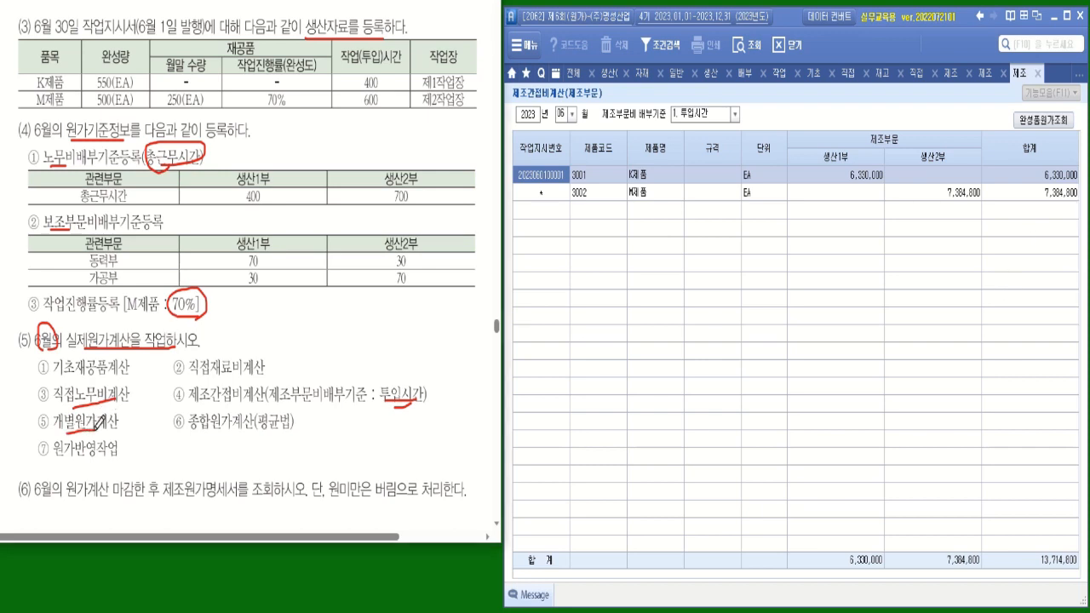
pyautogui.moveTo(204, 430); pyautogui.dragTo(272, 430)
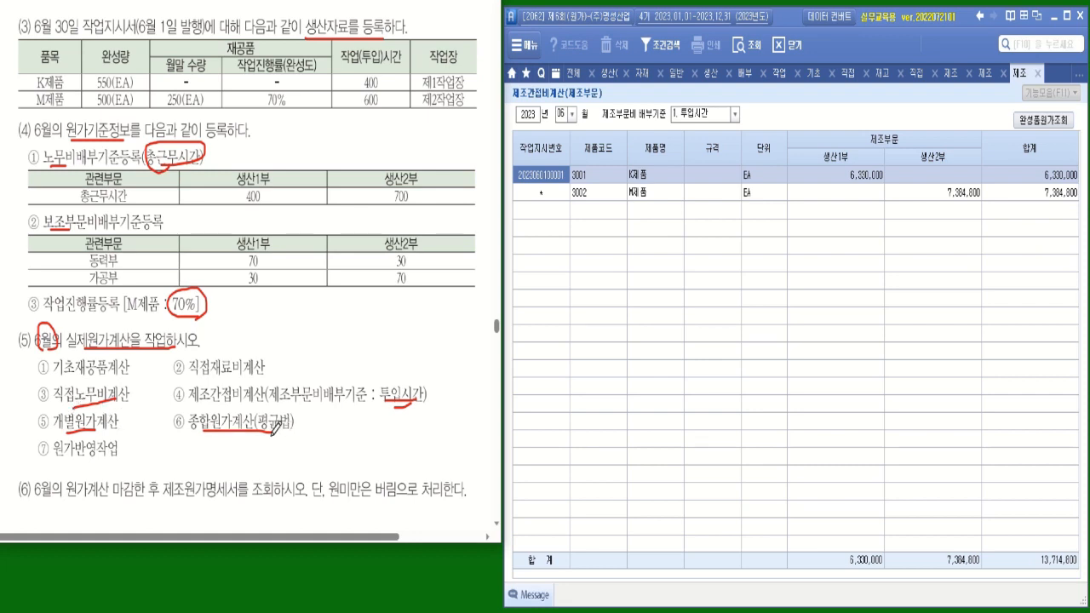
pyautogui.moveTo(261, 404)
pyautogui.mouseDown()
pyautogui.moveTo(259, 431)
pyautogui.moveTo(290, 408)
pyautogui.moveTo(297, 424)
pyautogui.moveTo(252, 429)
pyautogui.mouseUp()
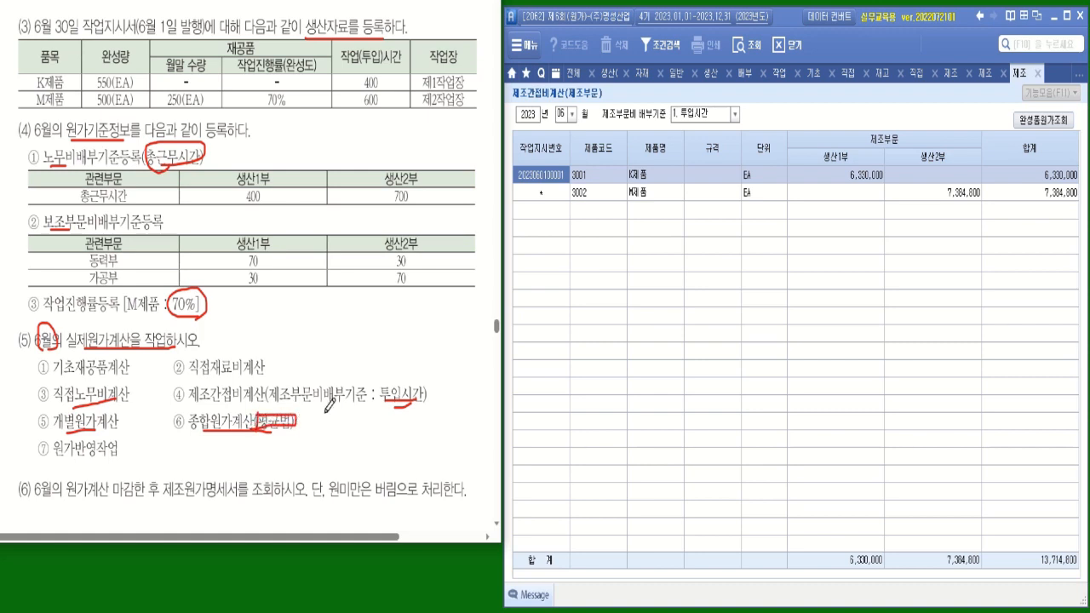
pyautogui.click(1047, 124)
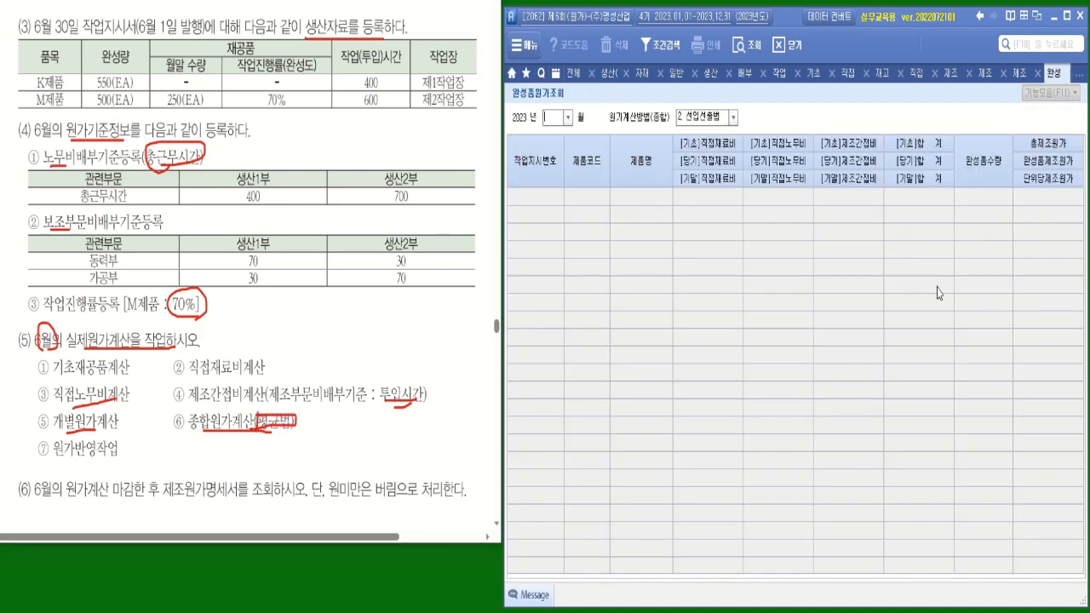
pyautogui.click(568, 118)
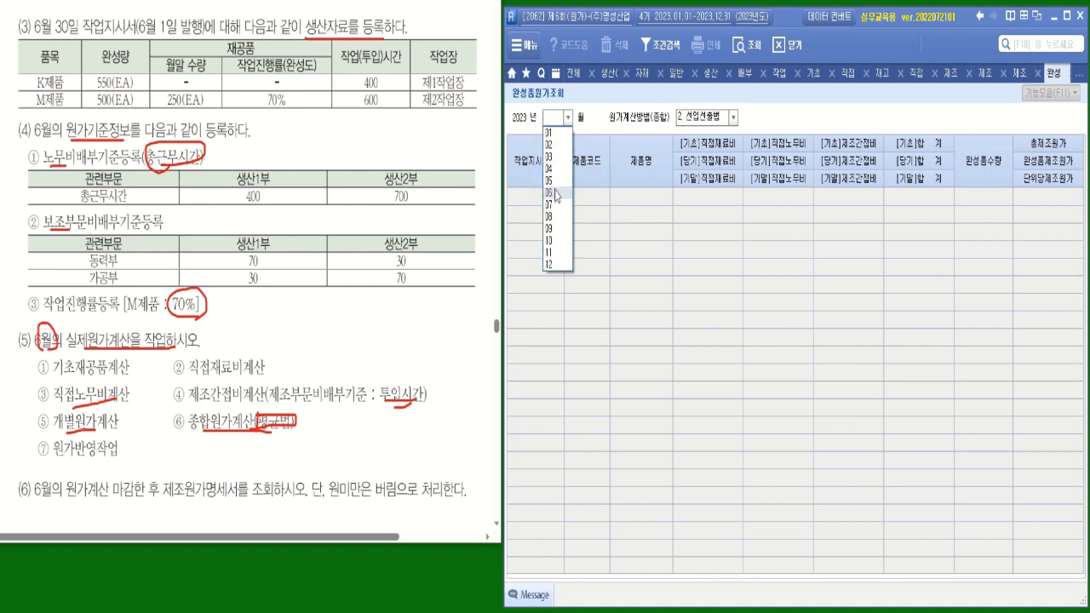
pyautogui.click(558, 193)
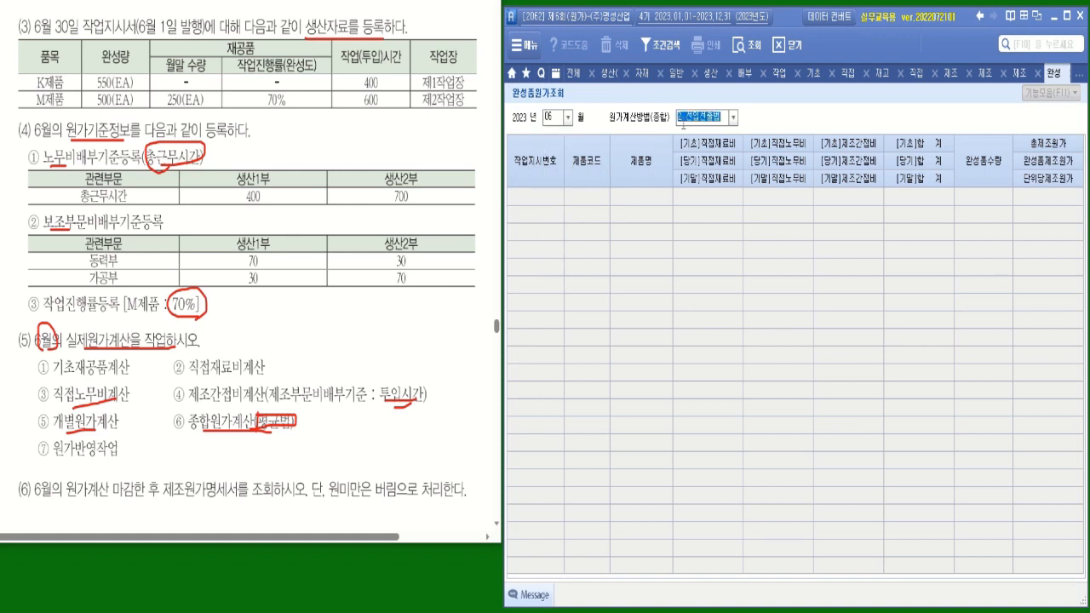
pyautogui.click(733, 118)
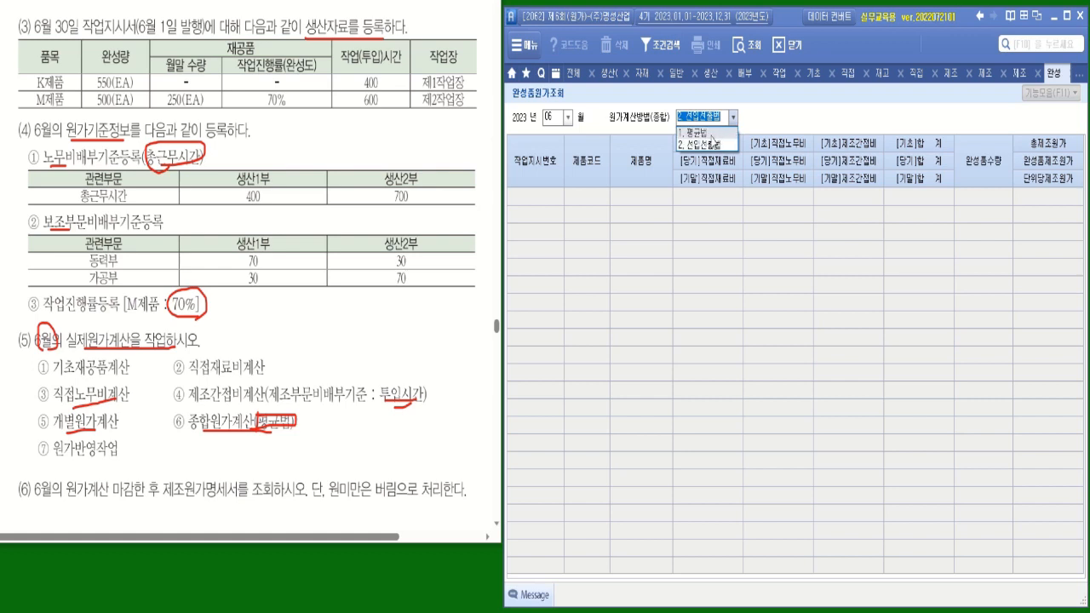
pyautogui.click(707, 130)
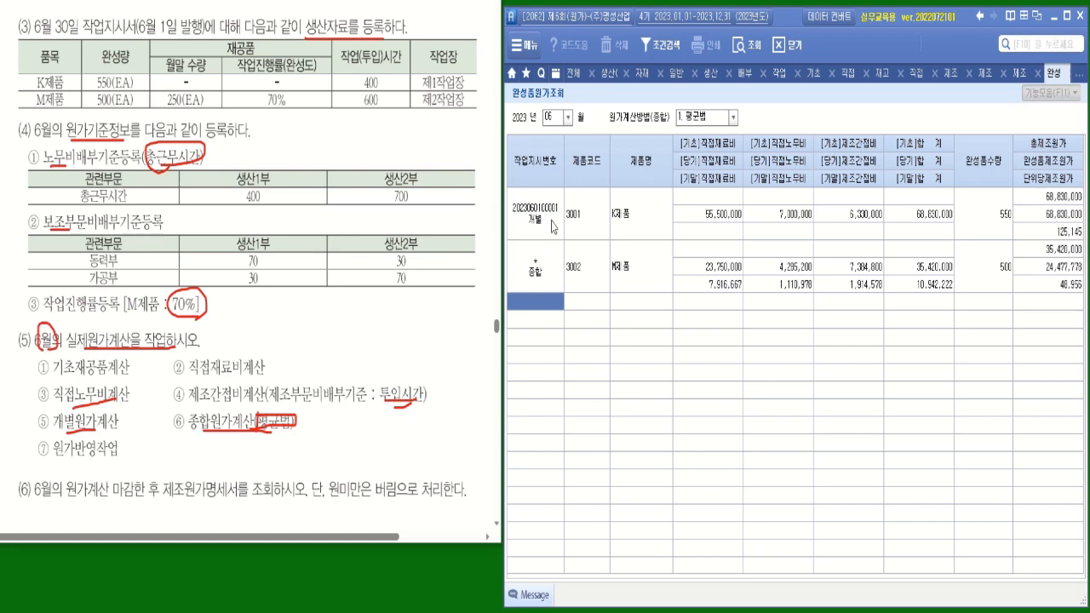
# - Look up K제품's unit manufacturing cost and enter 125,145 as its production unit price (생산단가) in the production receipt entry (생산입고입력)
pyautogui.click(1065, 233)
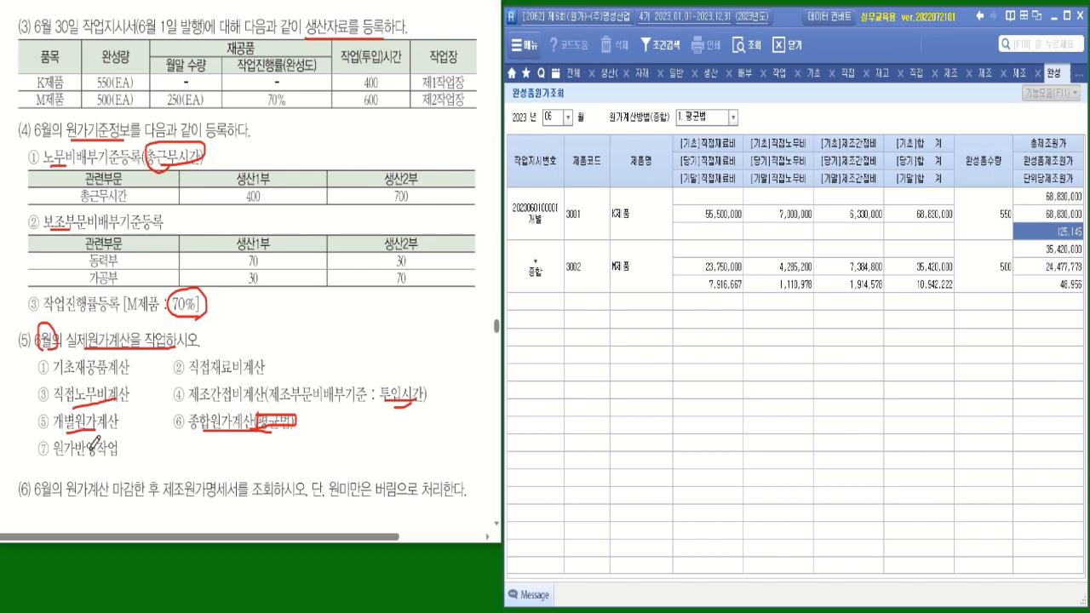
pyautogui.moveTo(65, 455); pyautogui.dragTo(118, 457)
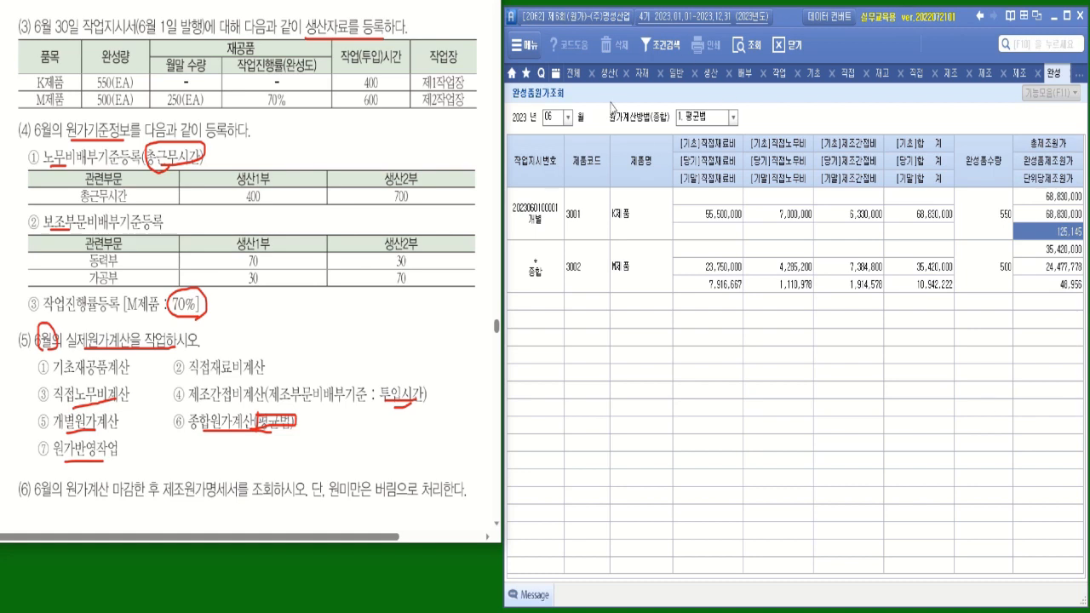
pyautogui.click(710, 75)
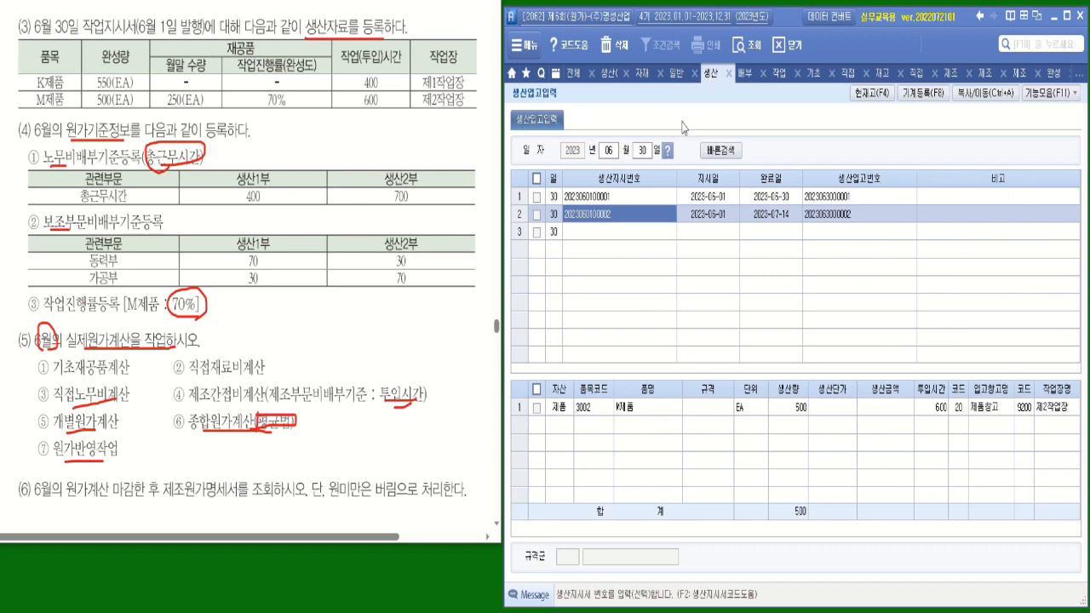
pyautogui.click(593, 198)
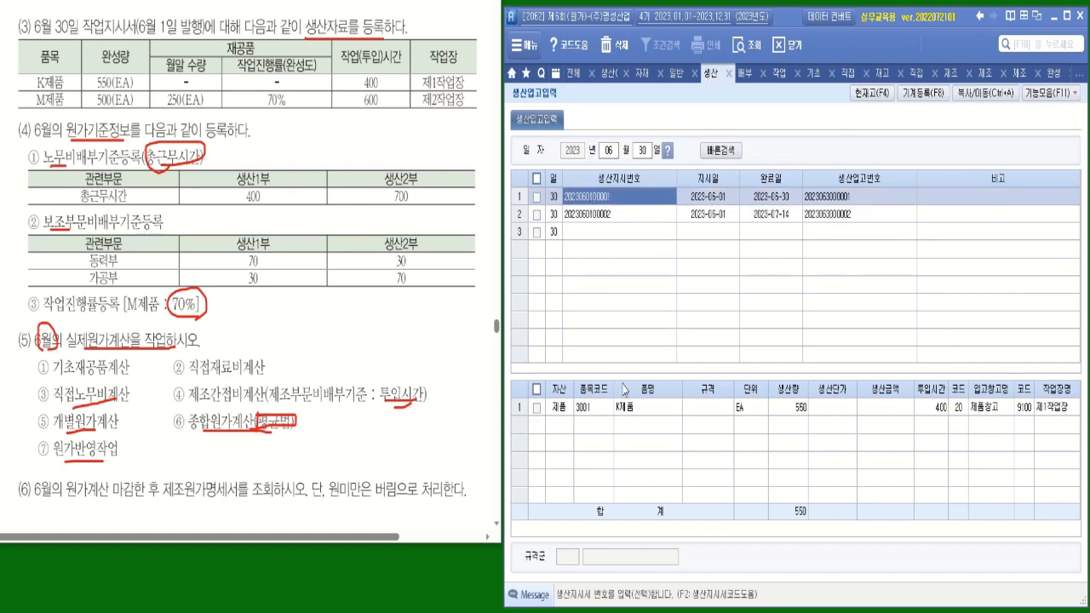
pyautogui.click(842, 408)
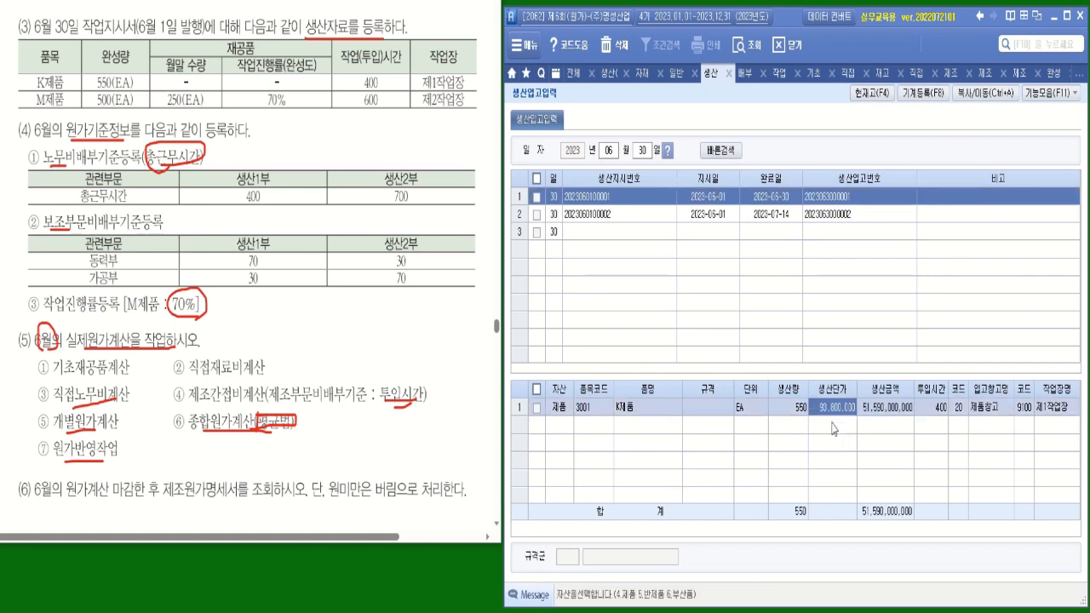
pyautogui.click(1055, 73)
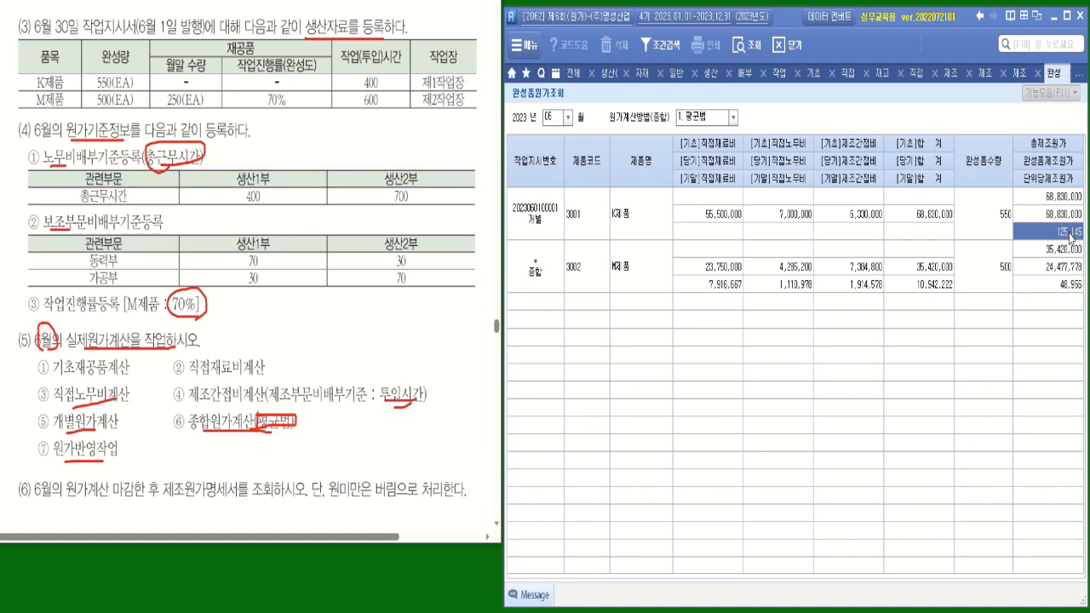
pyautogui.click(711, 73)
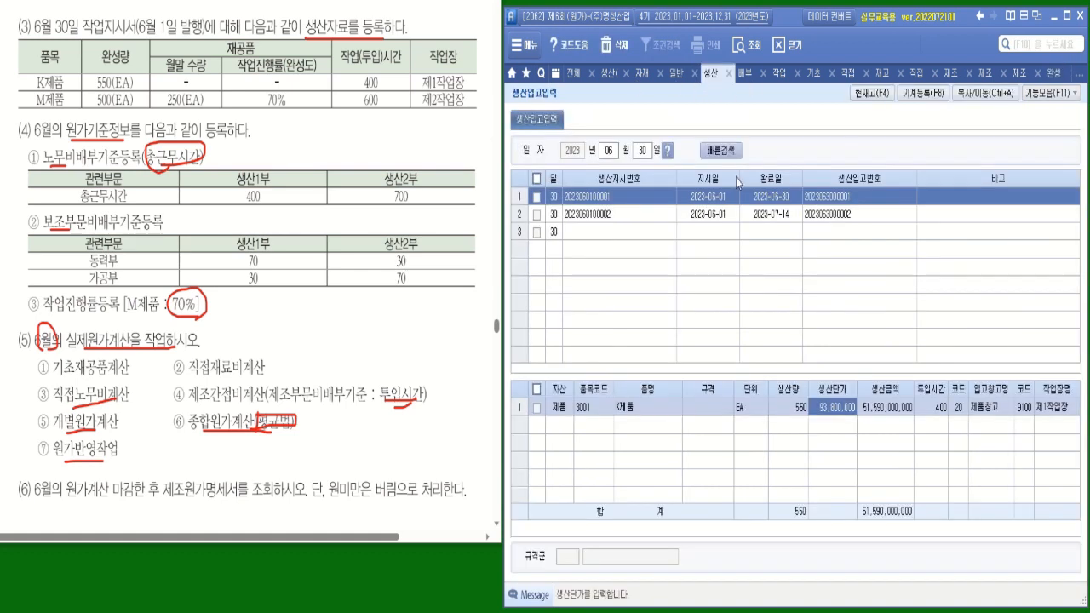
pyautogui.write('125,145')
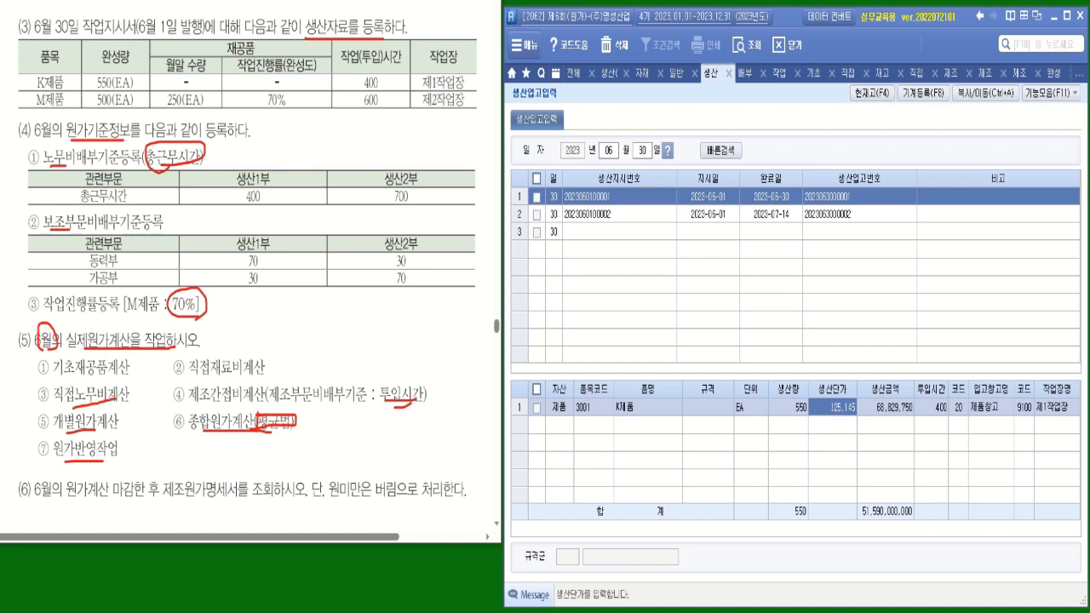
# - Look up M제품's unit manufacturing cost and enter 48,956 as its production unit price (생산단가) in the production receipt entry
pyautogui.click(1055, 73)
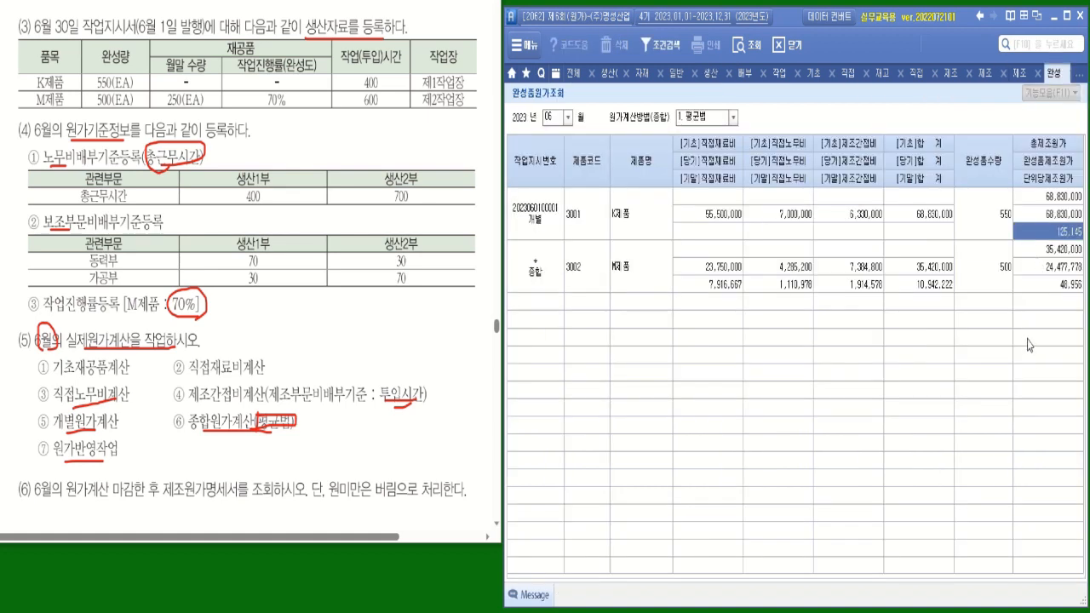
pyautogui.click(1076, 288)
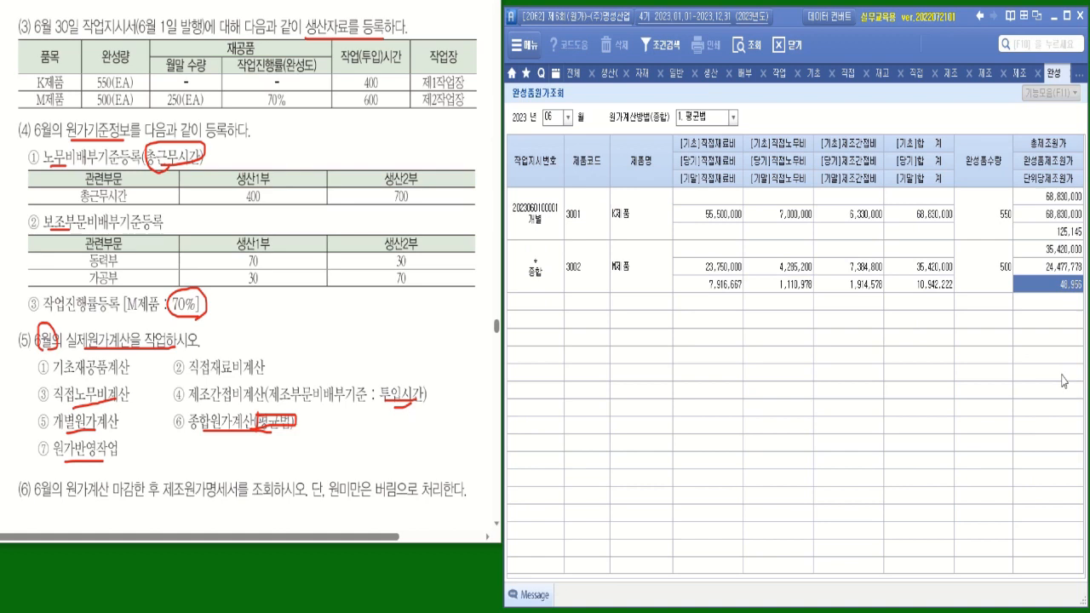
pyautogui.click(713, 75)
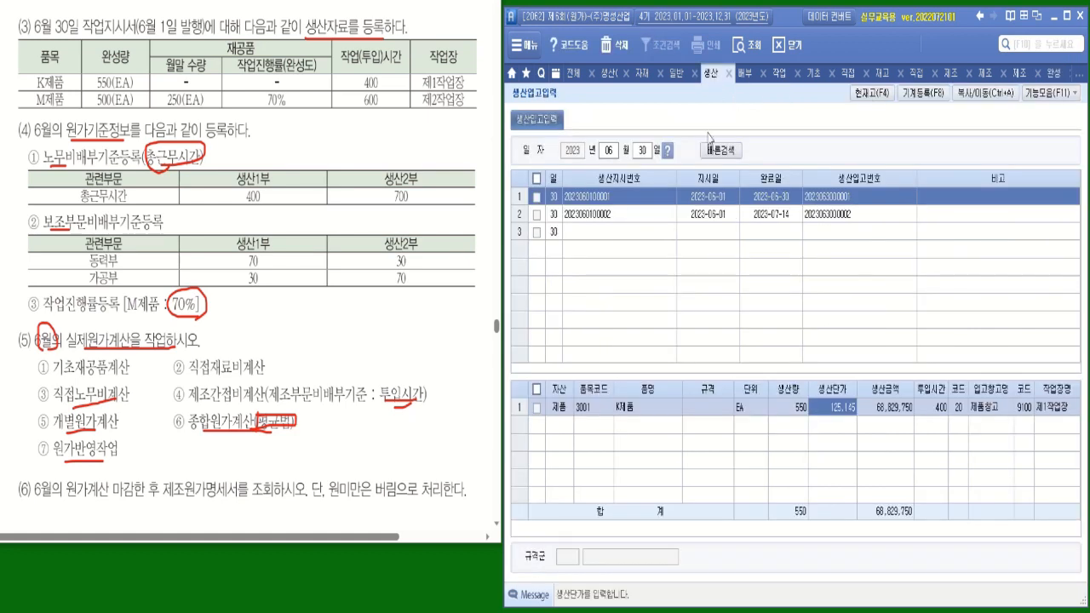
pyautogui.click(629, 218)
pyautogui.click(823, 410)
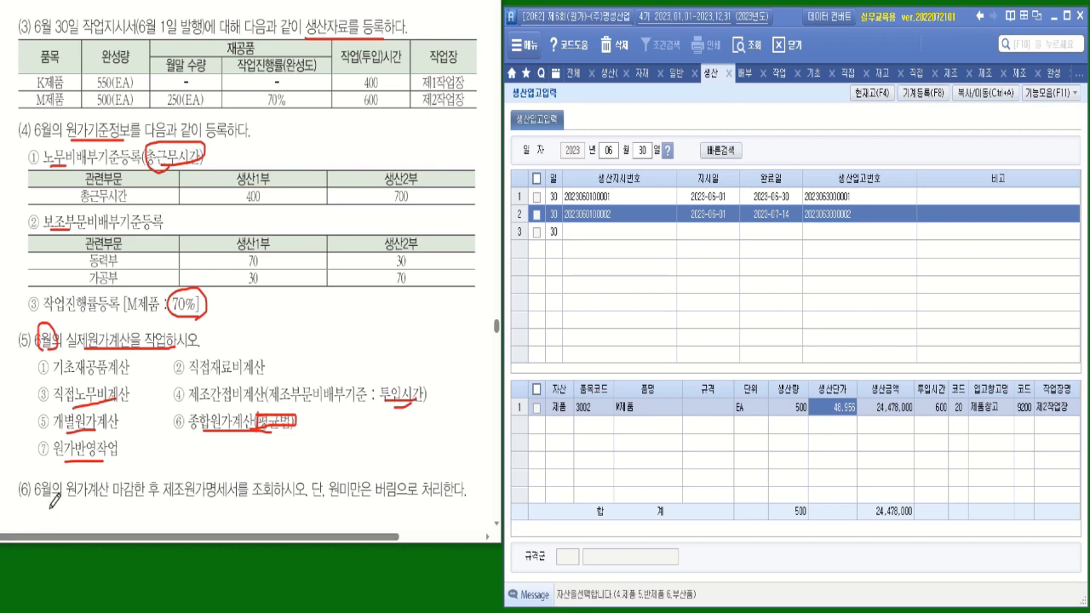
pyautogui.moveTo(56, 479)
pyautogui.mouseDown()
pyautogui.moveTo(52, 509)
pyautogui.moveTo(61, 490)
pyautogui.moveTo(265, 503)
pyautogui.mouseUp()
pyautogui.moveTo(269, 501); pyautogui.dragTo(304, 503)
pyautogui.moveTo(310, 504); pyautogui.dragTo(318, 503)
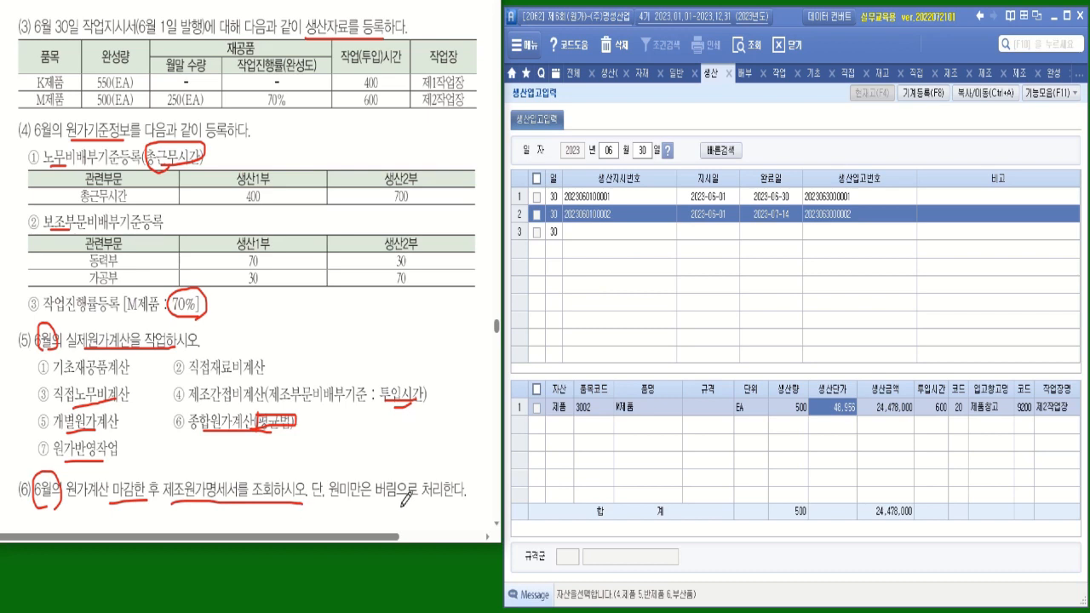
pyautogui.moveTo(400, 507)
pyautogui.mouseDown()
pyautogui.moveTo(375, 489)
pyautogui.moveTo(410, 475)
pyautogui.moveTo(393, 506)
pyautogui.moveTo(456, 507)
pyautogui.mouseUp()
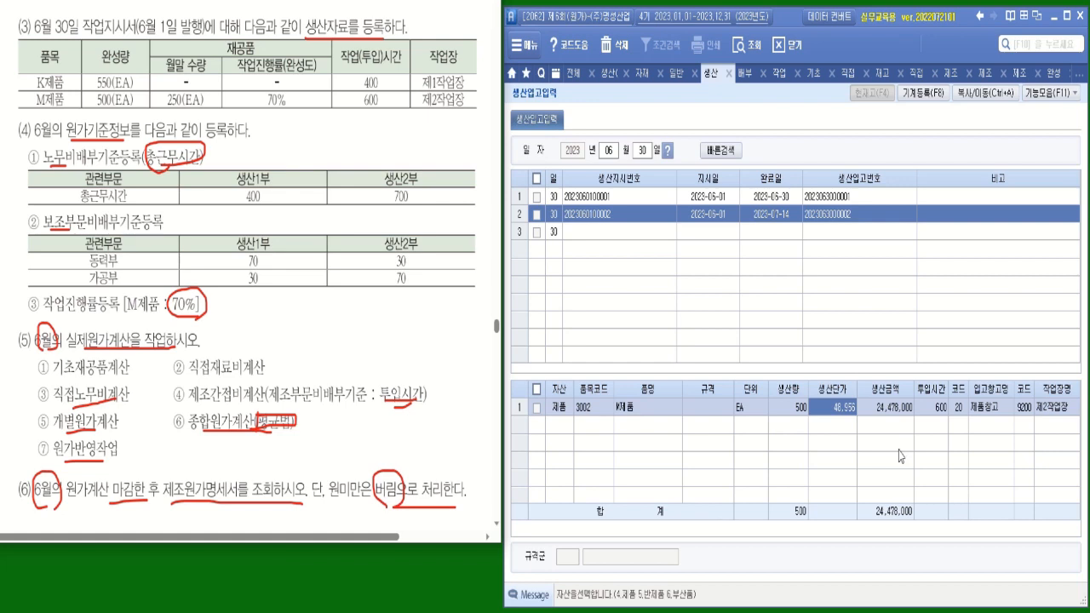
# - Open the closing data entry (결산자료입력) and set the closing period from month 01 to month 06
pyautogui.click(892, 442)
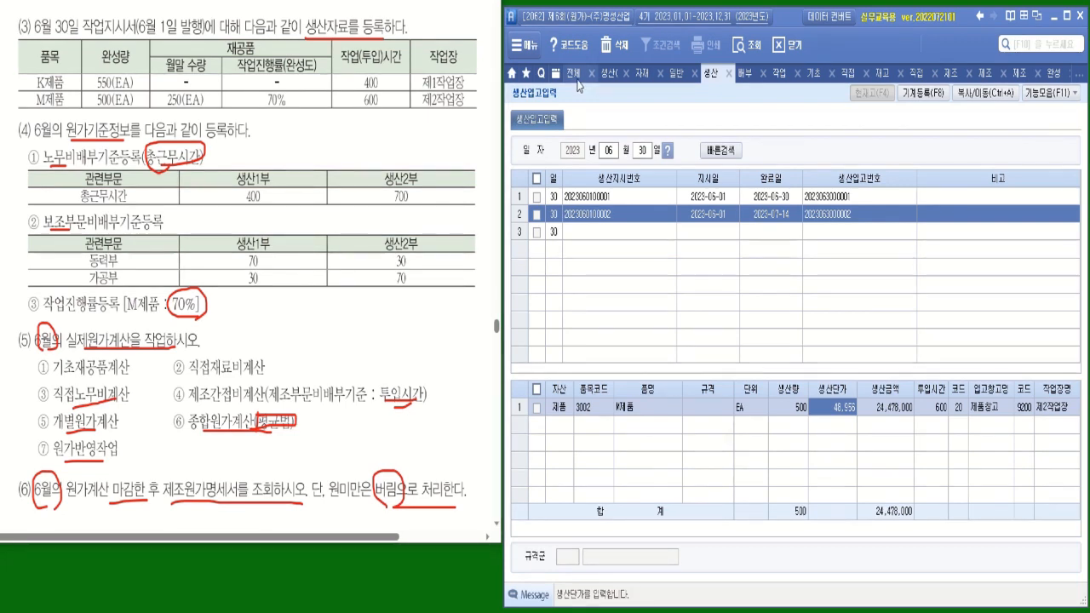
pyautogui.click(576, 79)
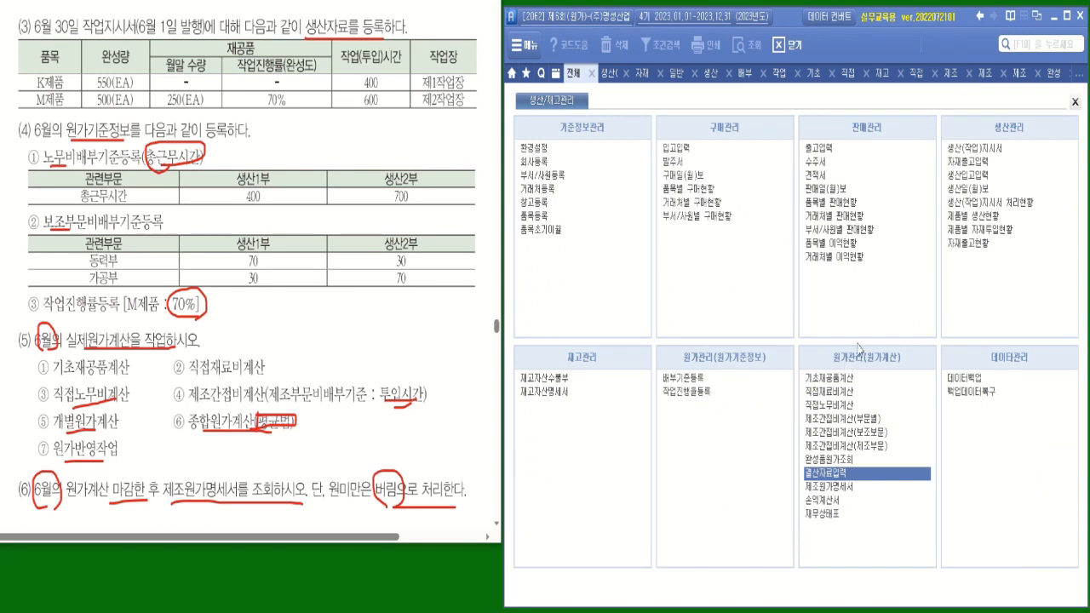
pyautogui.click(835, 478)
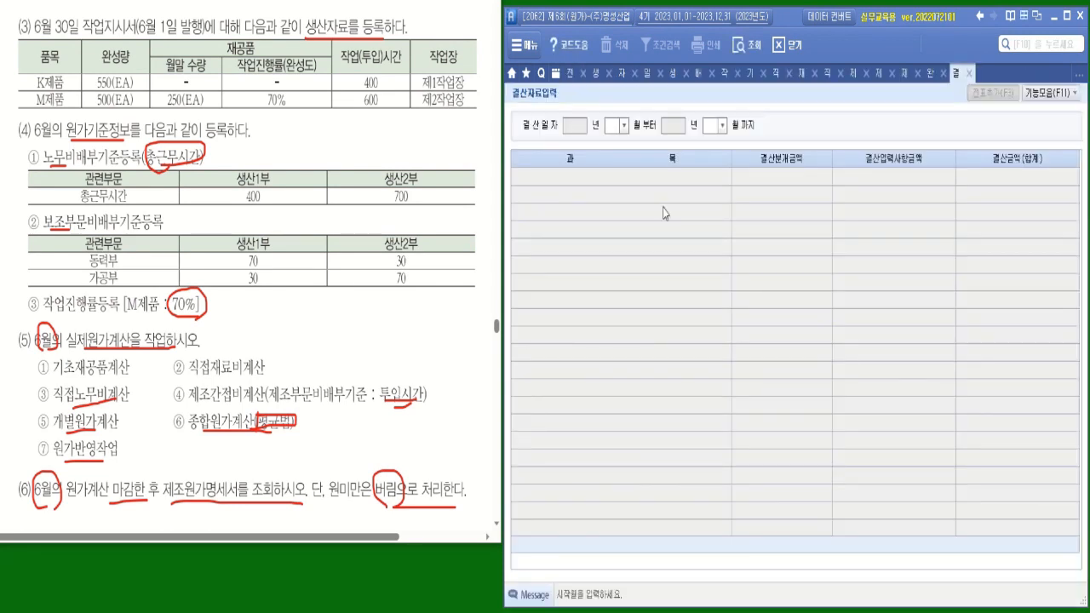
pyautogui.click(624, 128)
pyautogui.click(617, 139)
pyautogui.click(723, 128)
pyautogui.click(713, 203)
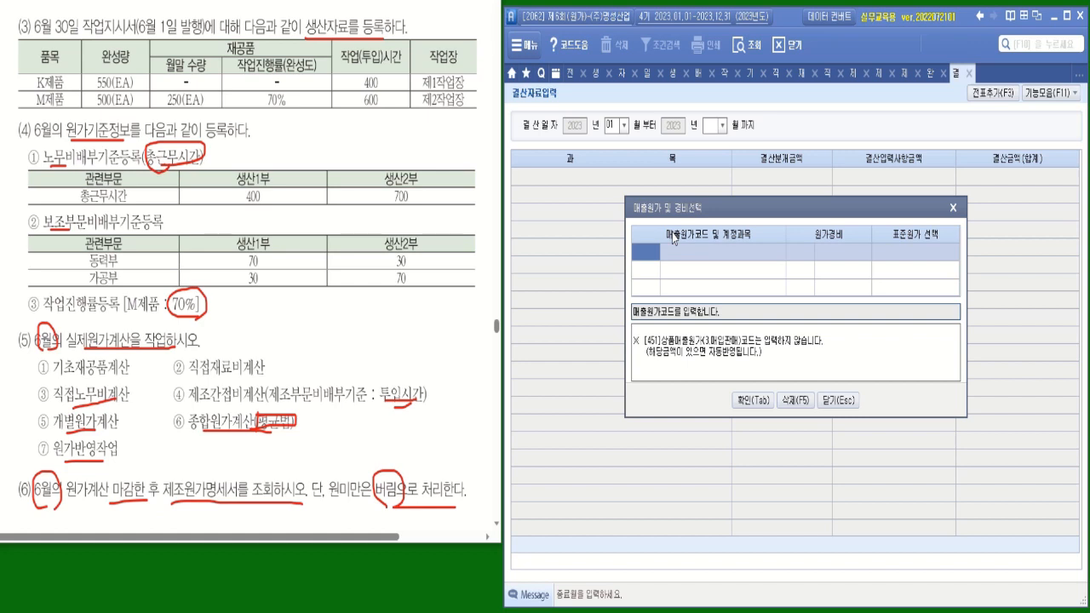
# - Set the cost of sales account to 455 제품매출원가 with cost expense type 1 (500번대) and standard cost 제조
pyautogui.write('455')
pyautogui.press('Return')
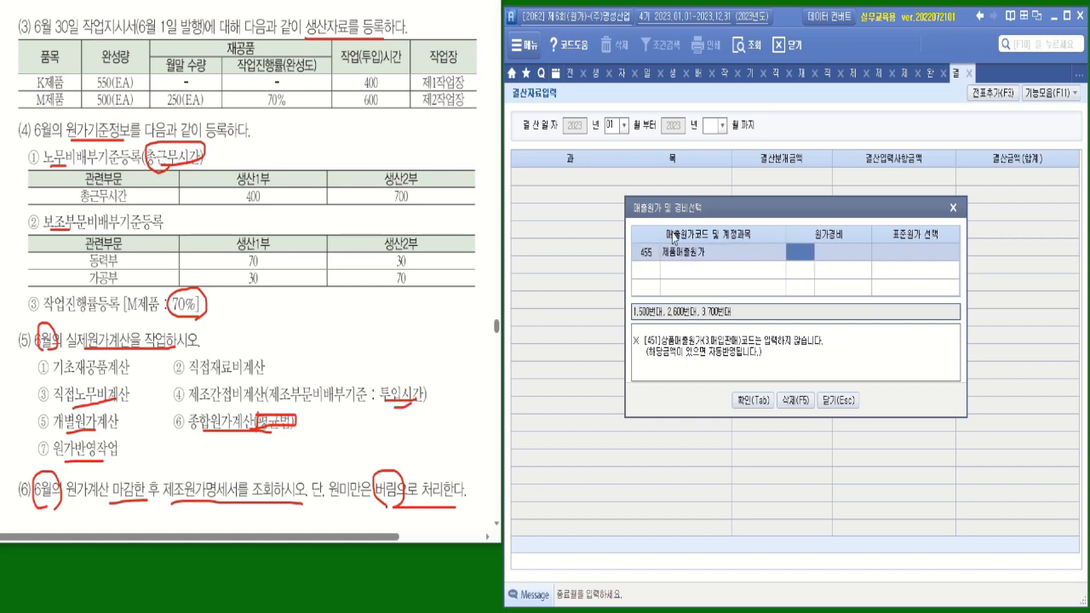
pyautogui.write('1')
pyautogui.press('Return')
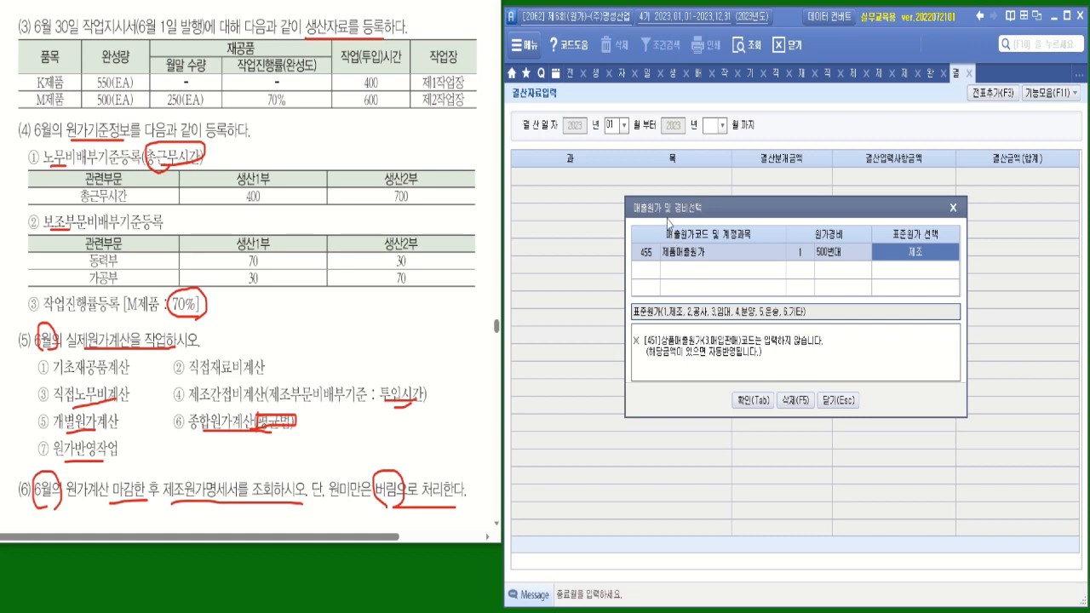
pyautogui.click(763, 402)
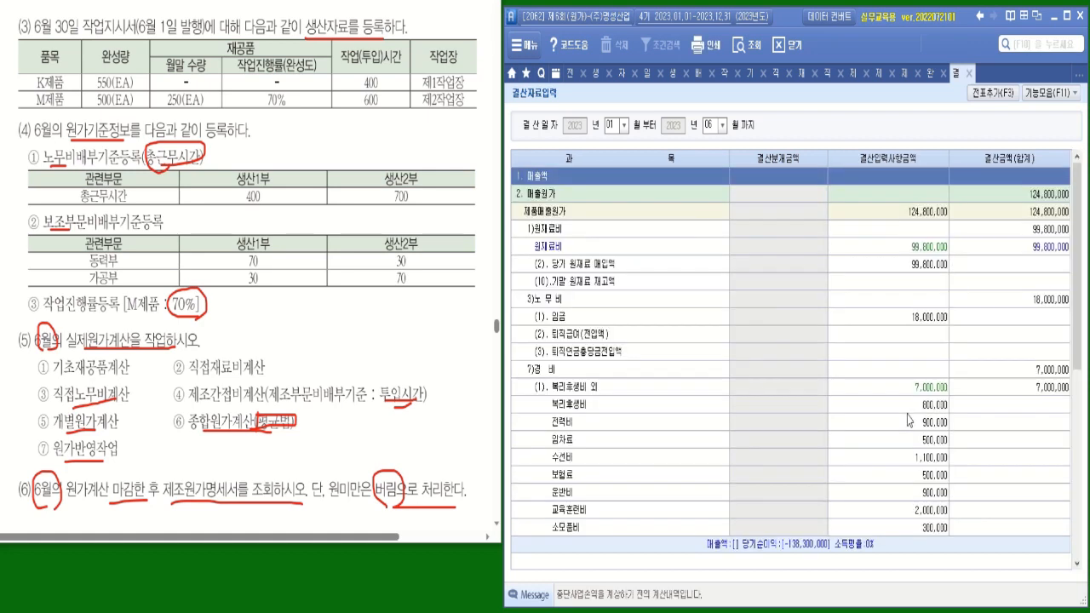
# - Apply the ending inventory (기말재고반영) to the closing data and check the ending raw material and work-in-process amounts
pyautogui.click(1054, 103)
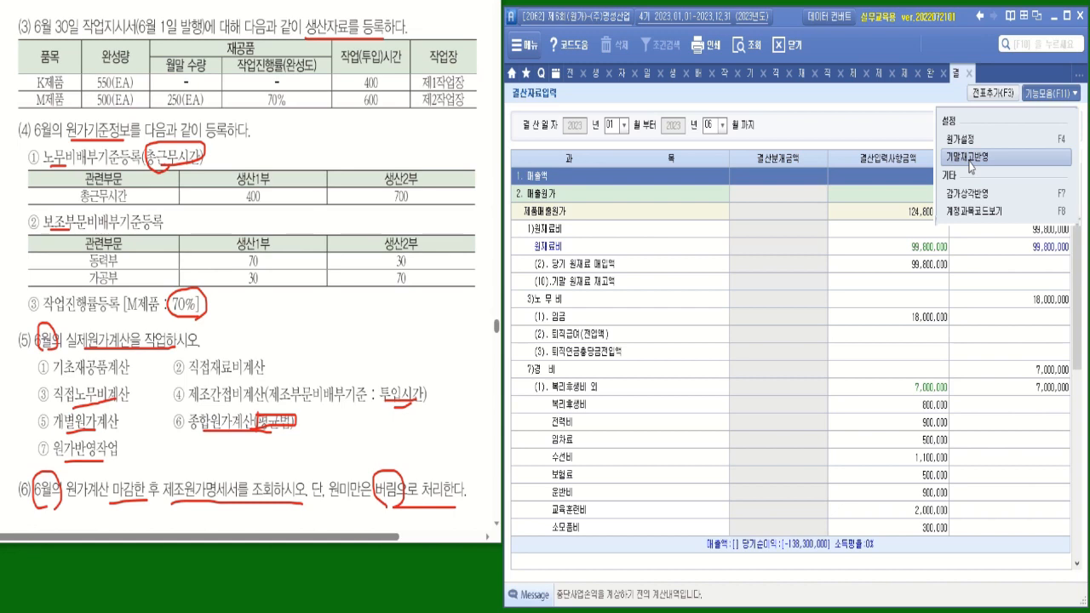
pyautogui.click(969, 158)
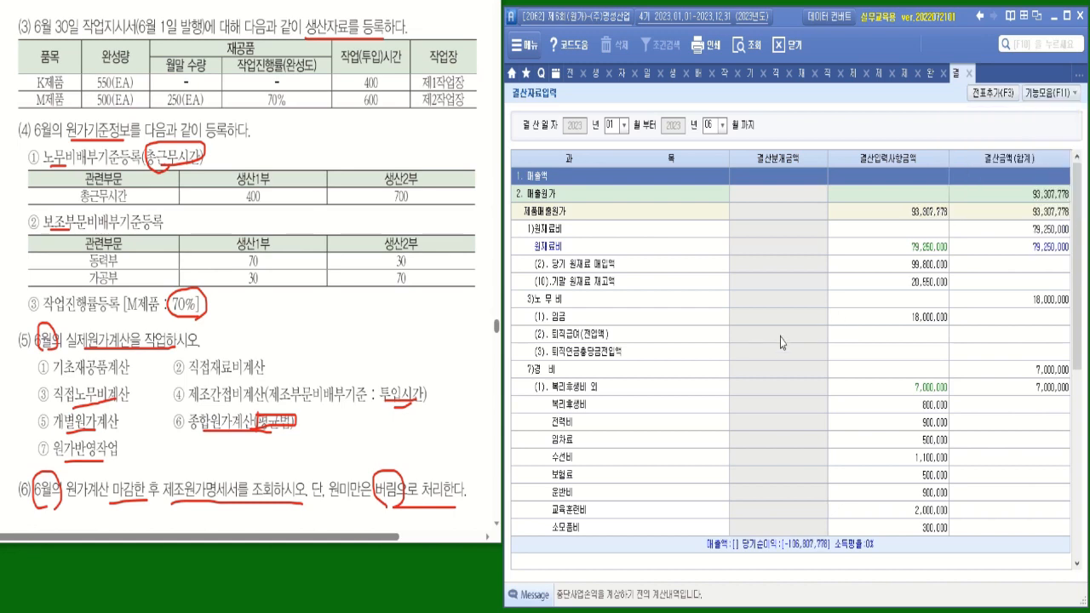
pyautogui.click(939, 289)
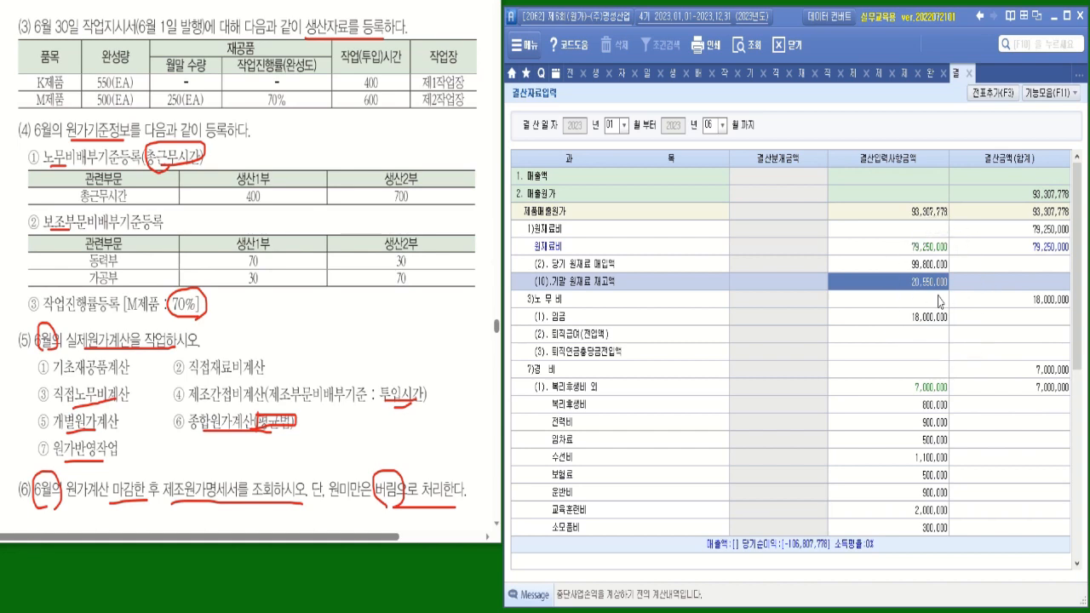
pyautogui.scroll(-6, 916, 370)
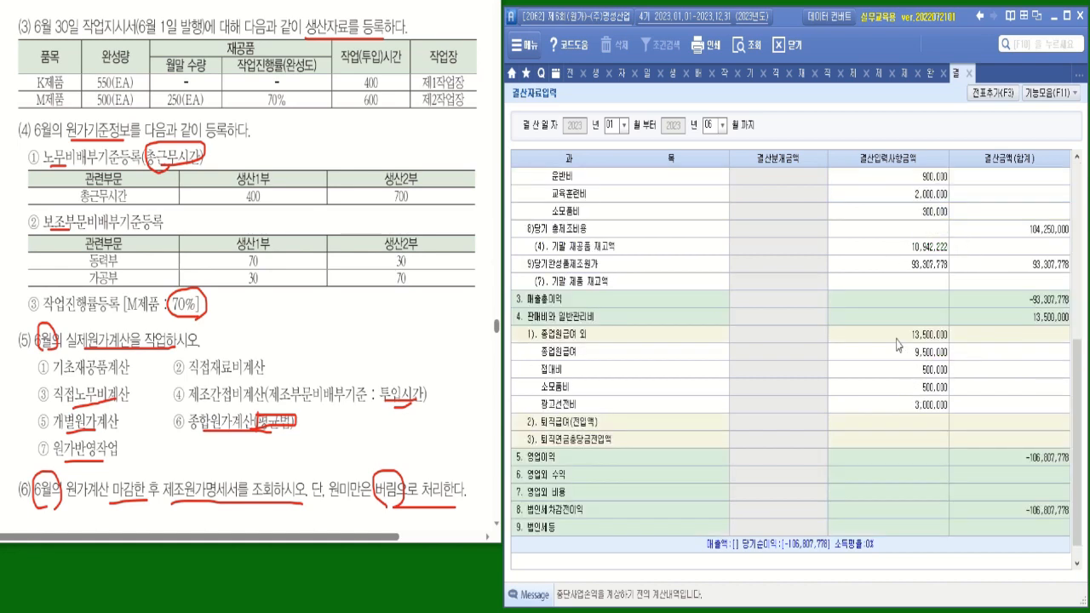
pyautogui.click(926, 248)
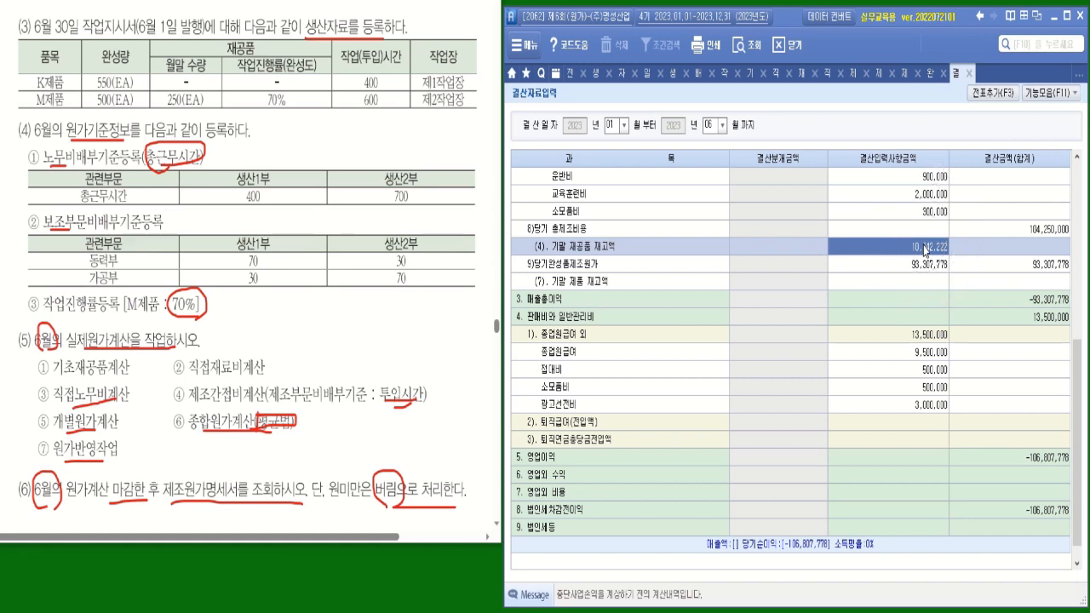
pyautogui.scroll(6, 926, 251)
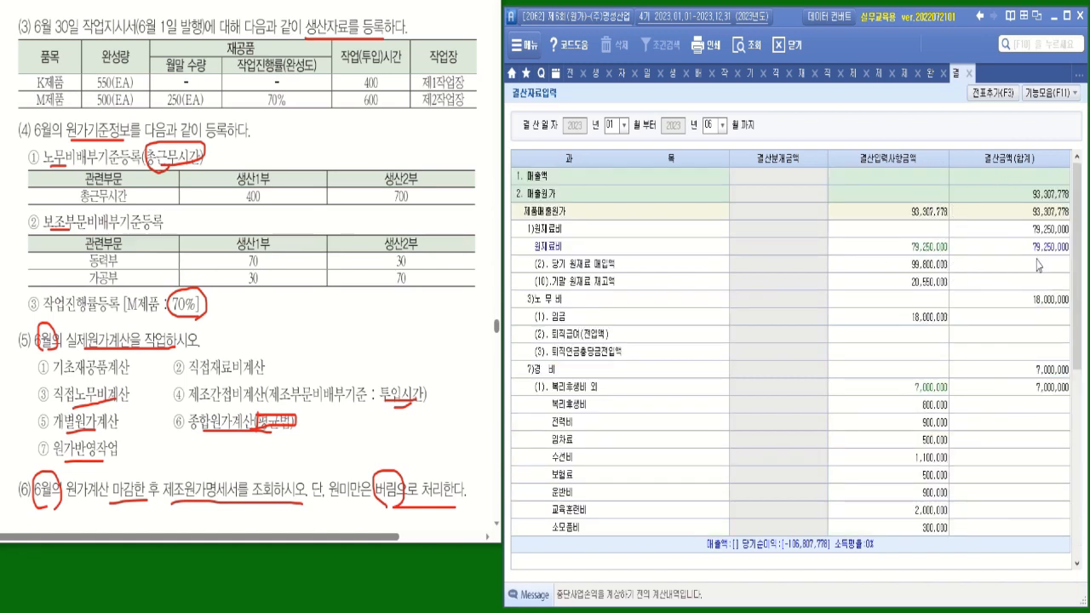
# - Enter 93,307,778 as the ending finished goods inventory (기말 제품 재고액)
pyautogui.scroll(-6, 1038, 264)
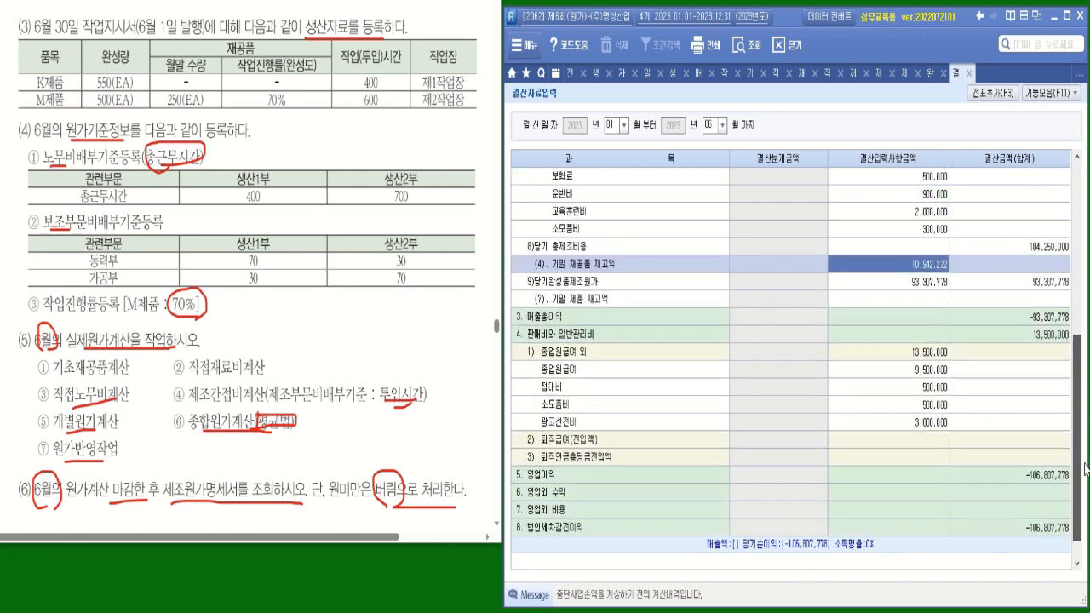
pyautogui.click(1048, 288)
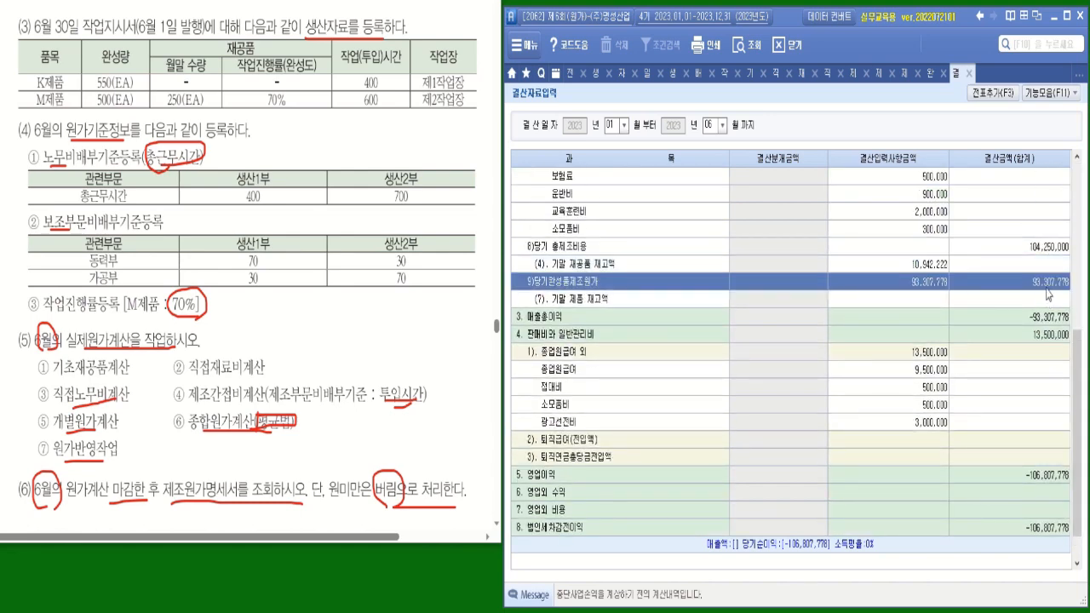
pyautogui.click(941, 302)
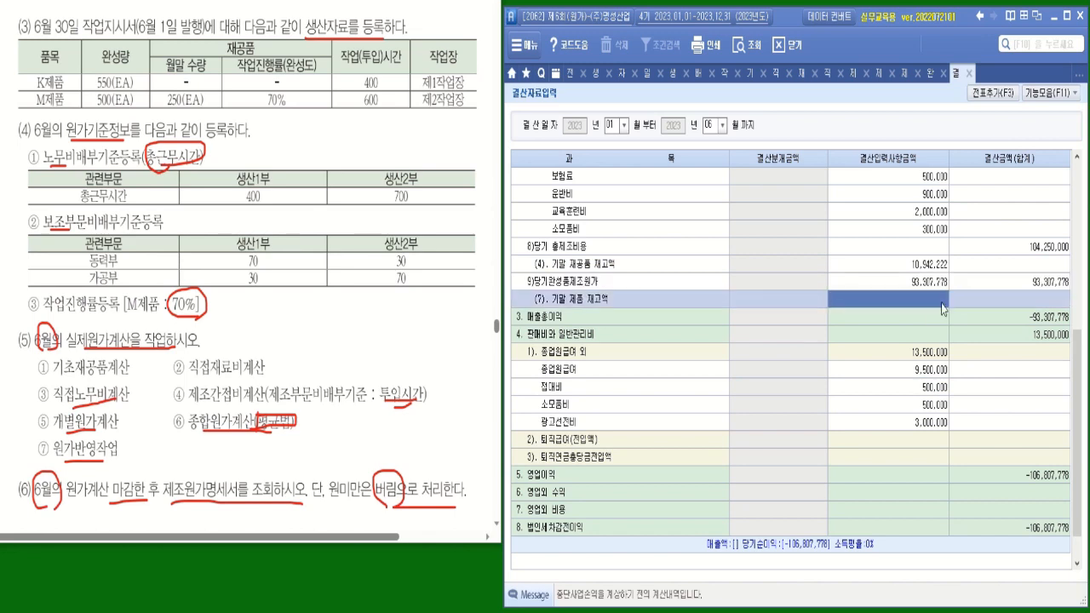
pyautogui.press('Return')
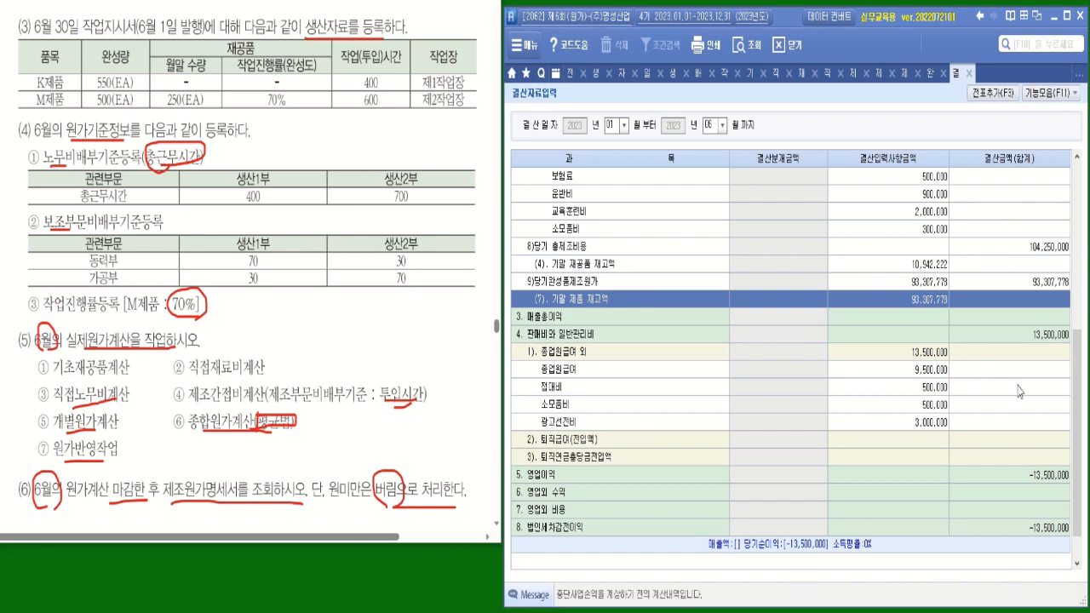
# - Add the closing entries to the general vouchers (전표추가), including the closing reversal entries dated July 1
pyautogui.moveTo(1075, 397); pyautogui.dragTo(1078, 205)
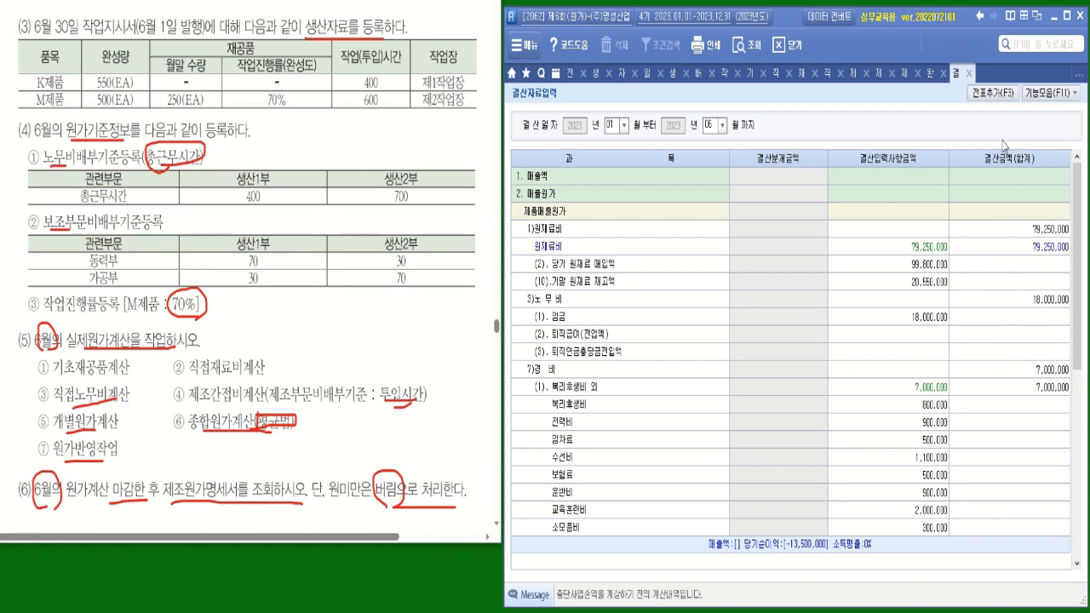
pyautogui.click(994, 93)
pyautogui.click(521, 307)
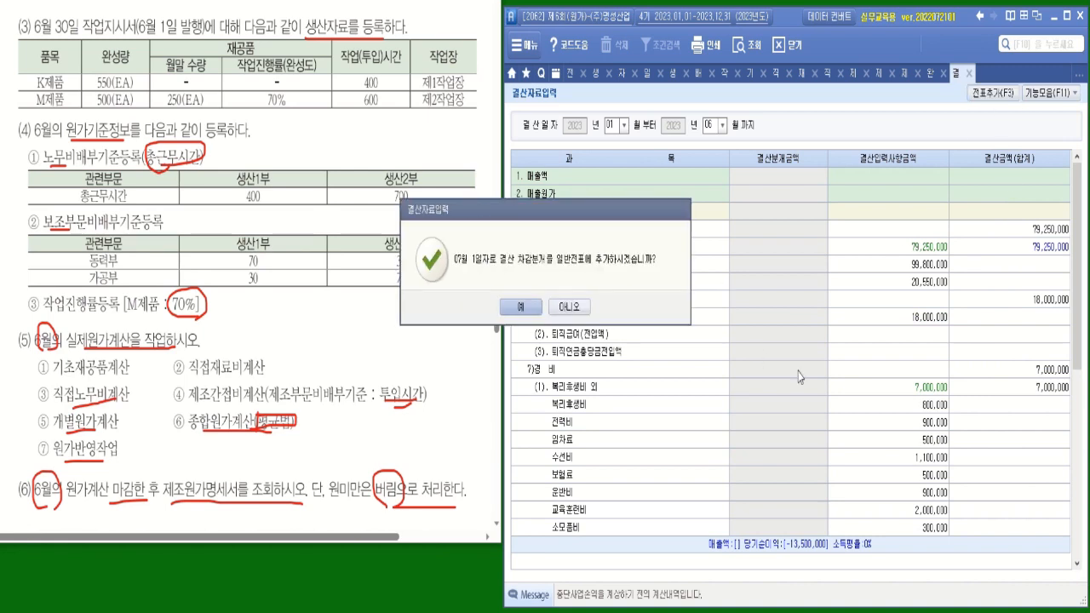
pyautogui.moveTo(586, 216); pyautogui.dragTo(730, 213)
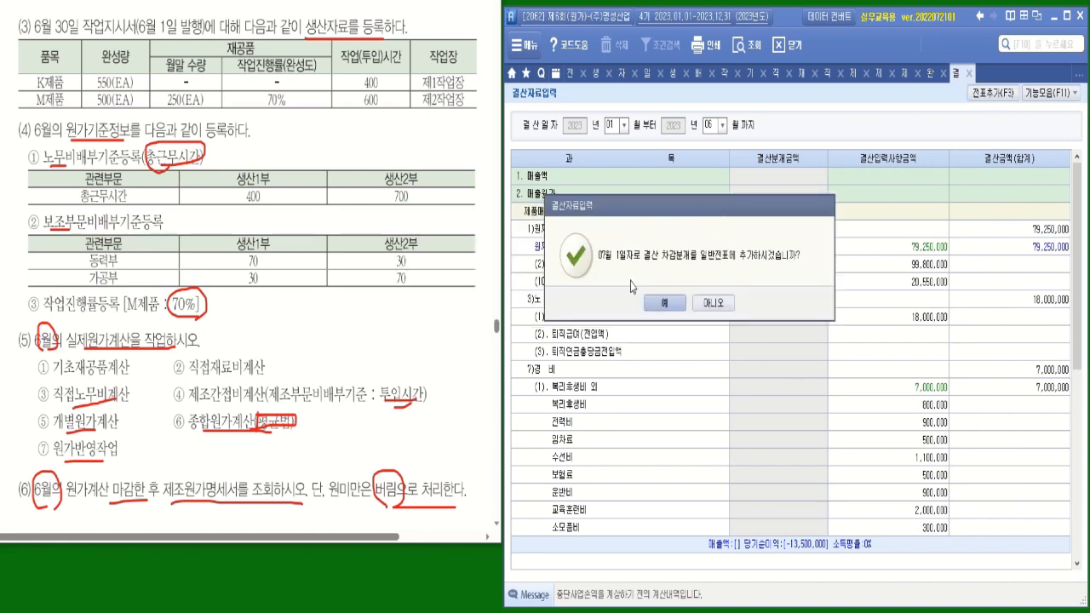
pyautogui.click(677, 313)
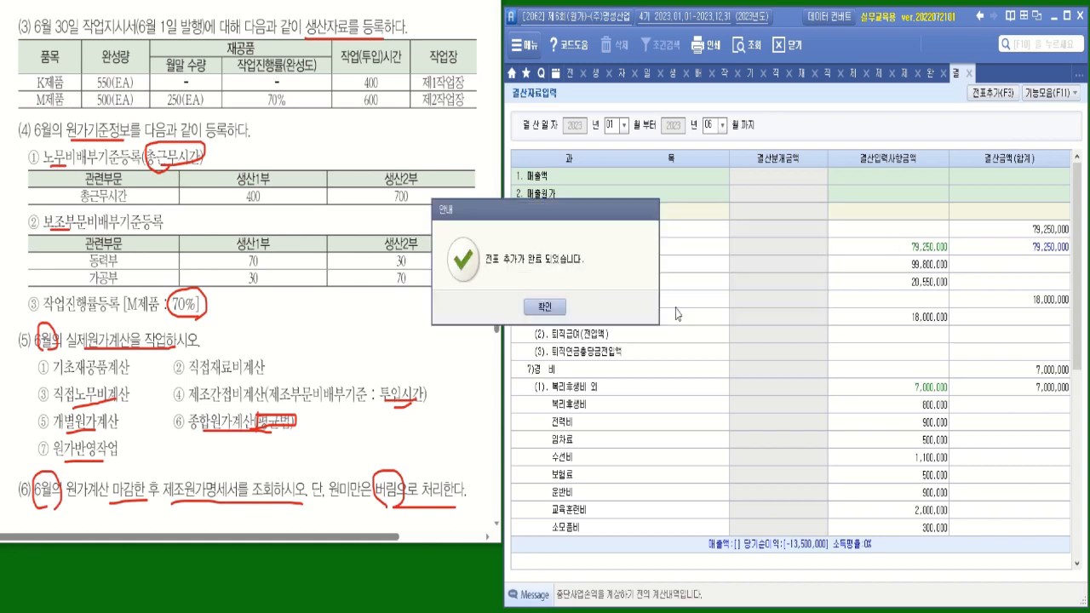
pyautogui.click(564, 317)
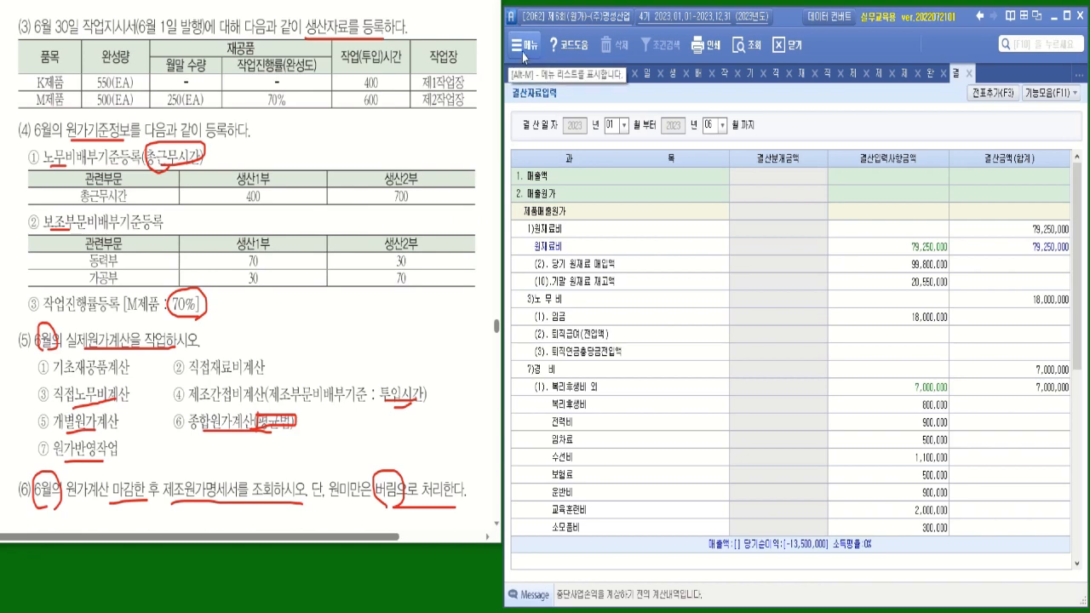
# - Look up the closing entries dated June 30 in the general voucher entry (일반전표입력) and examine the 제조로 대체 entry
pyautogui.click(523, 54)
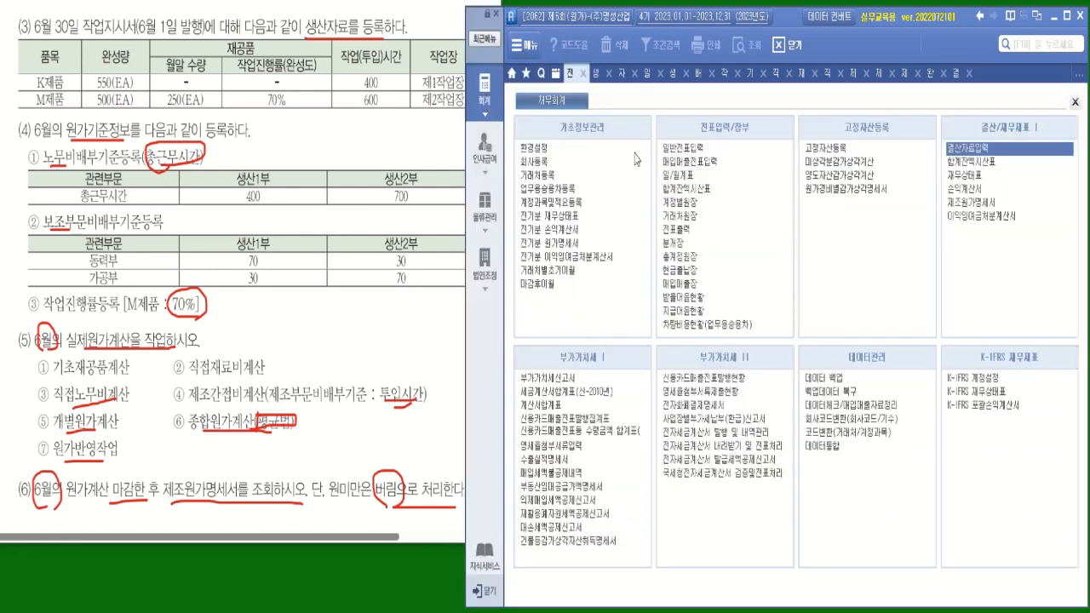
pyautogui.click(686, 148)
pyautogui.click(603, 128)
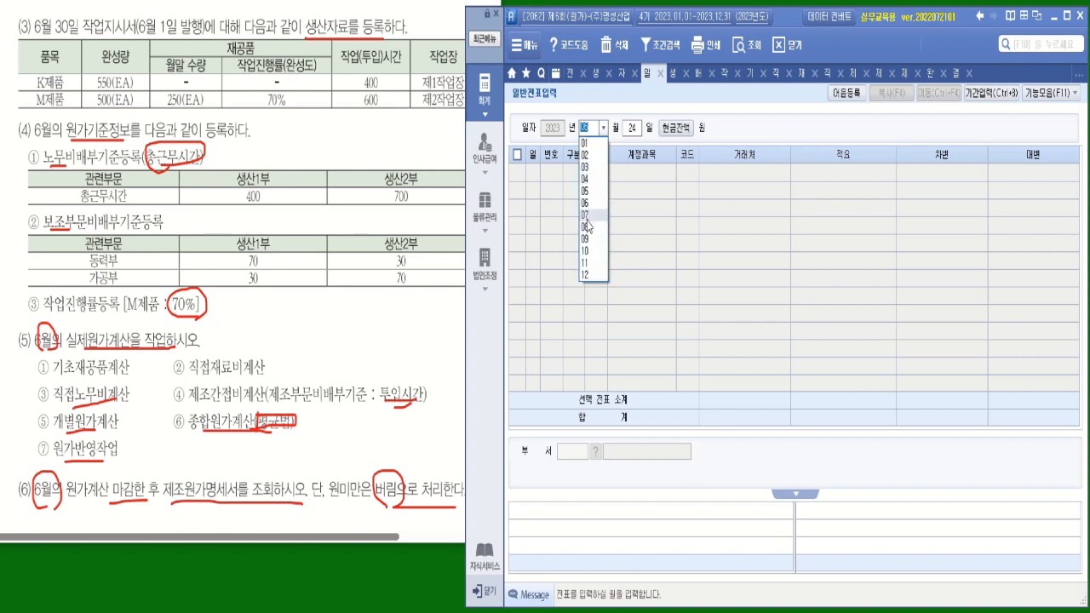
pyautogui.click(586, 205)
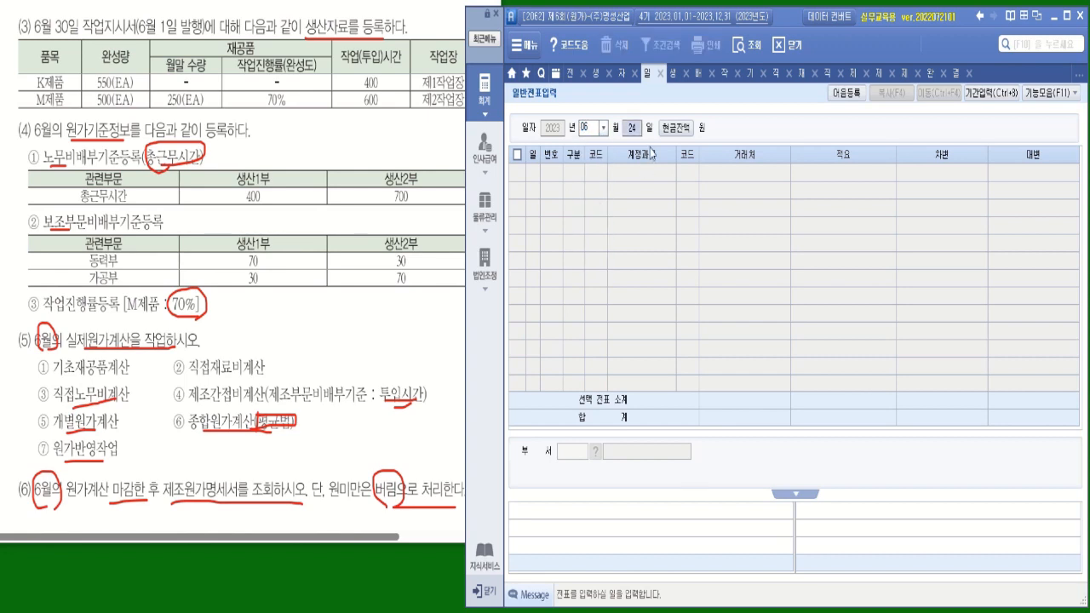
pyautogui.write('30')
pyautogui.press('Return')
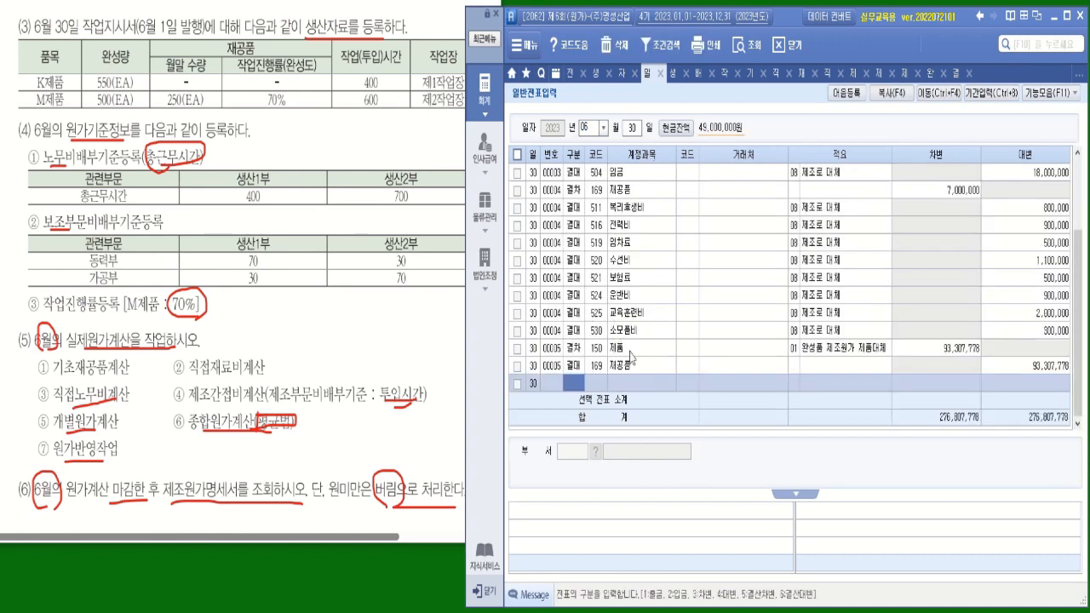
pyautogui.click(608, 278)
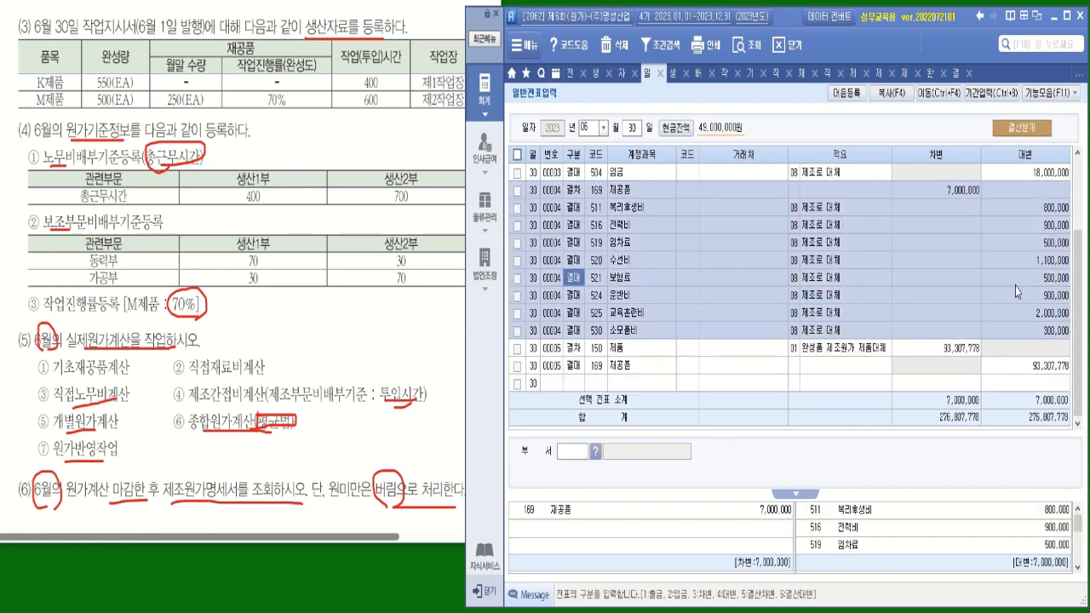
# - Look up the closing reversal entries (결산차감분개) dated July 1 in the general voucher entry
pyautogui.click(603, 127)
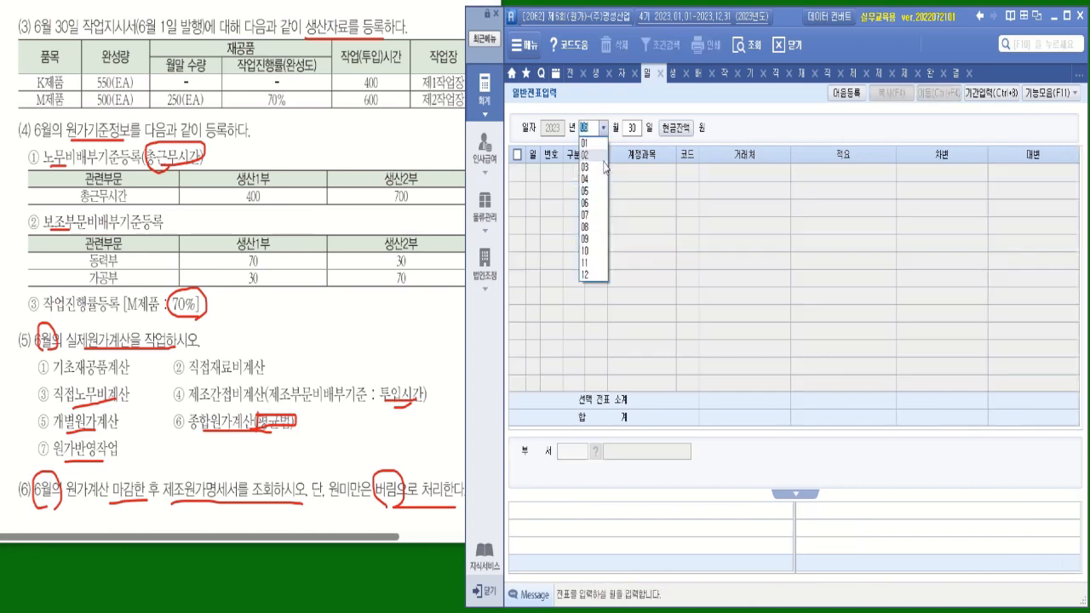
pyautogui.click(595, 215)
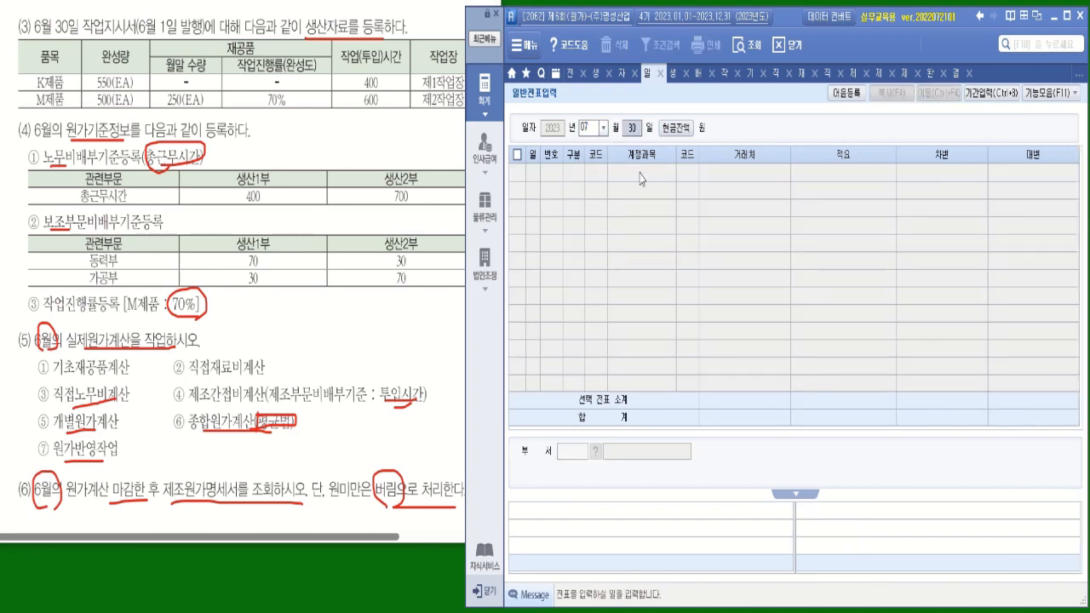
pyautogui.write('01')
pyautogui.press('Return')
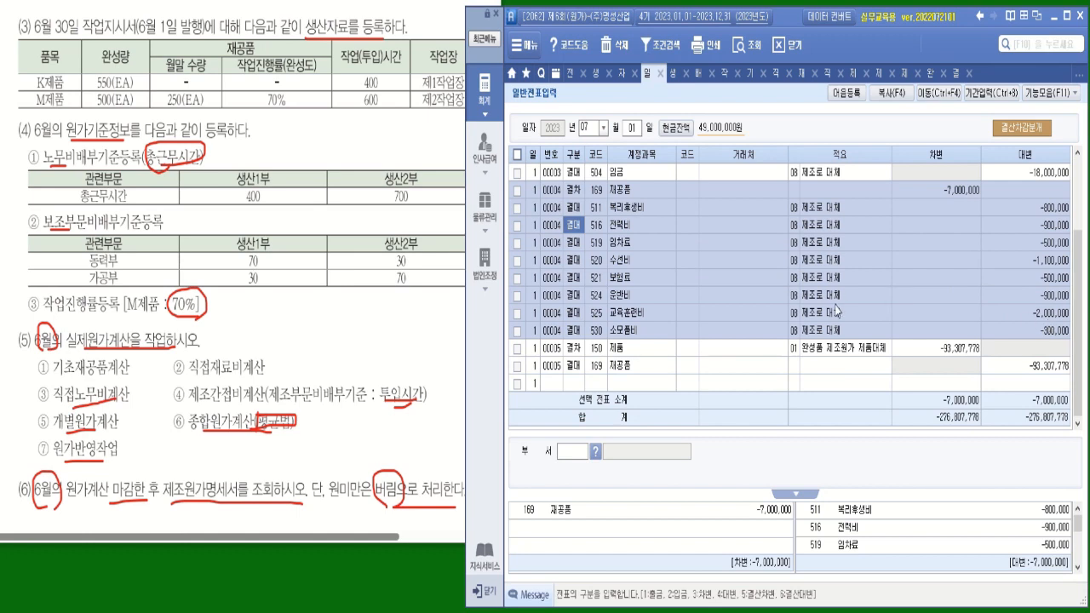
# - Open the manufacturing cost statement (제조원가명세서) for June 2023 and review it down to 당기제품제조원가
pyautogui.click(482, 213)
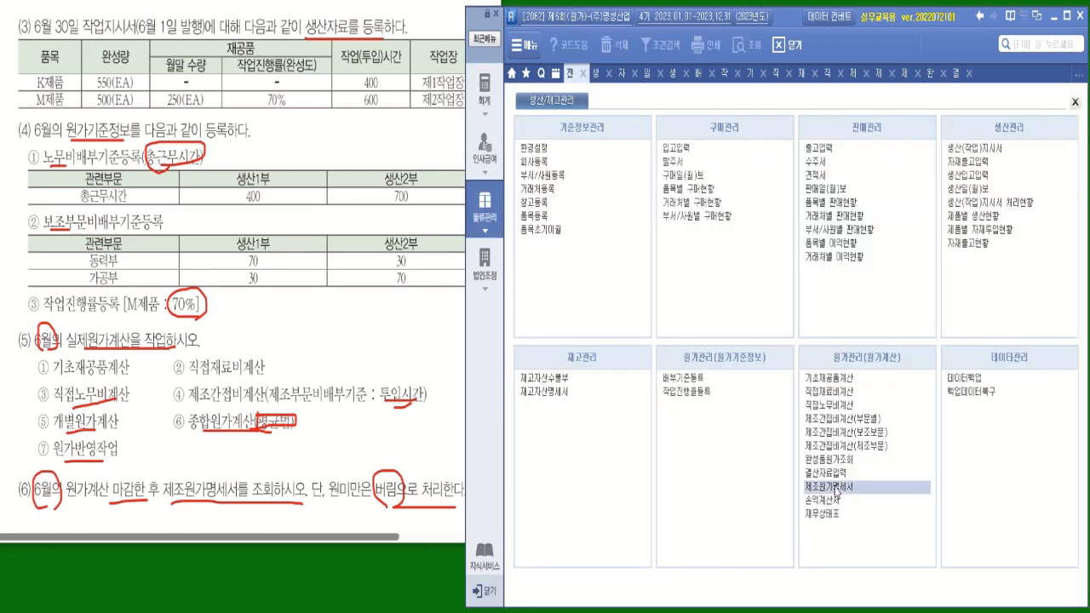
pyautogui.click(835, 487)
pyautogui.click(584, 147)
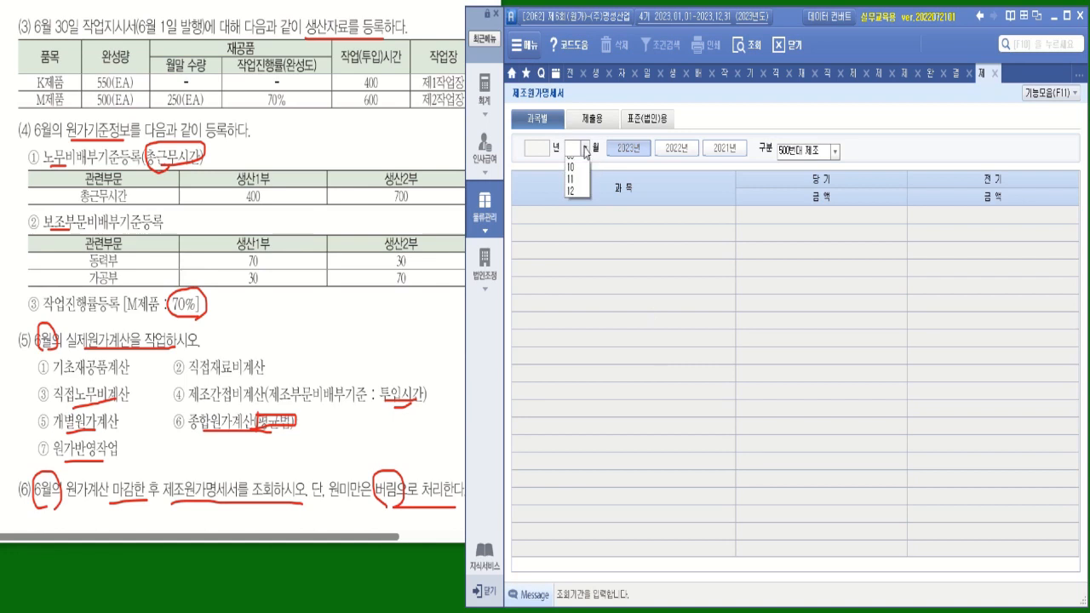
pyautogui.click(570, 222)
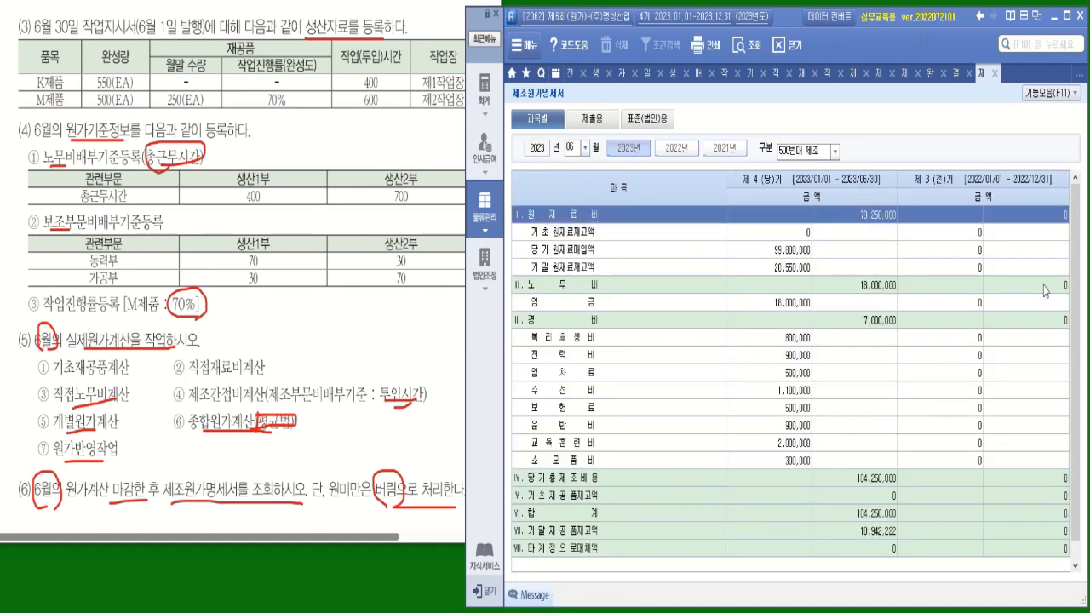
pyautogui.scroll(-1, 1075, 288)
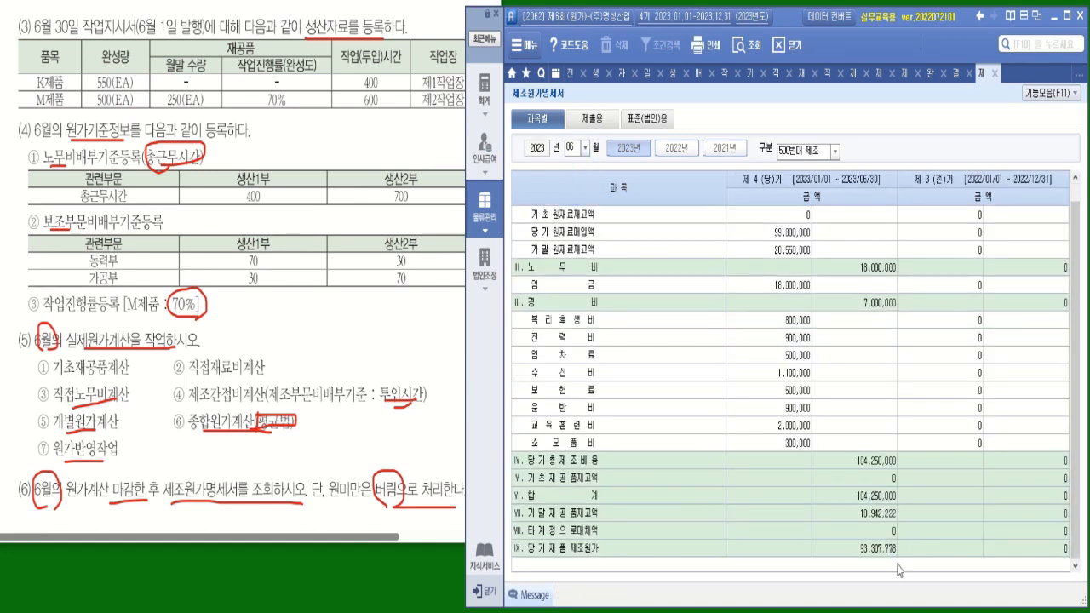